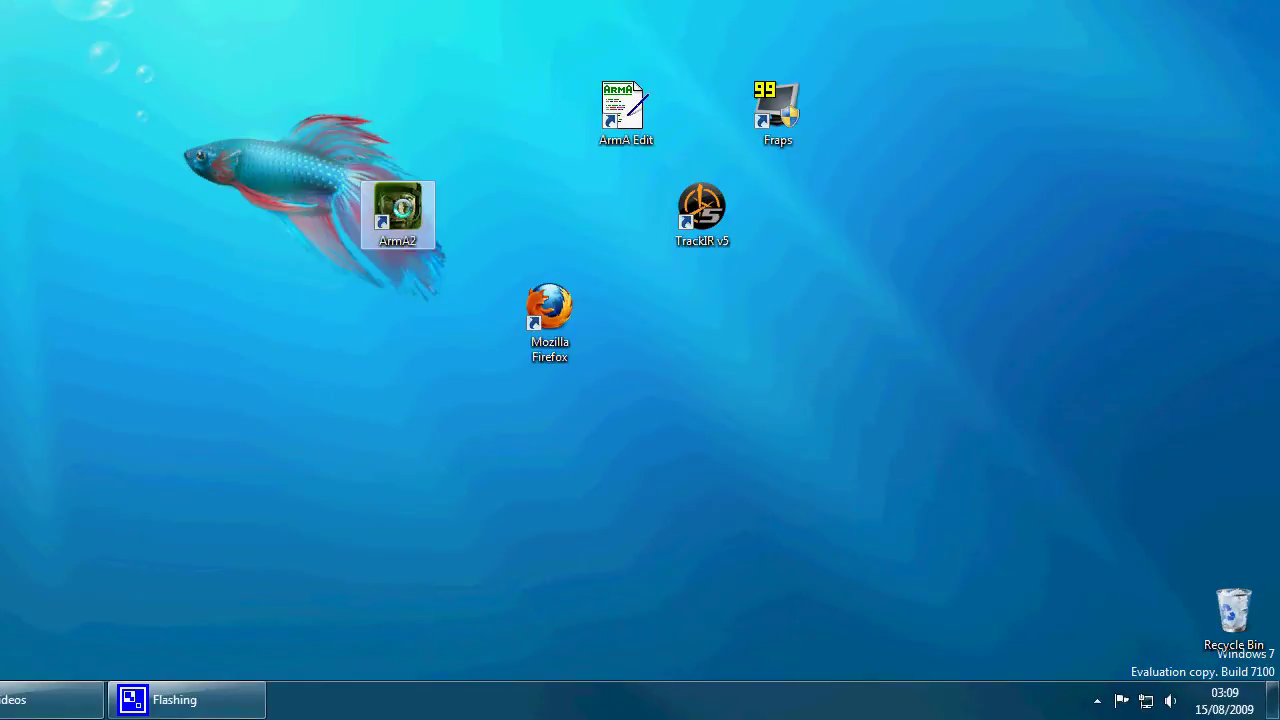
# - Append -nosplash to the end of the ArmA2 shortcut's Target in its Properties
pyautogui.rightClick(402, 207)
pyautogui.click(460, 197)
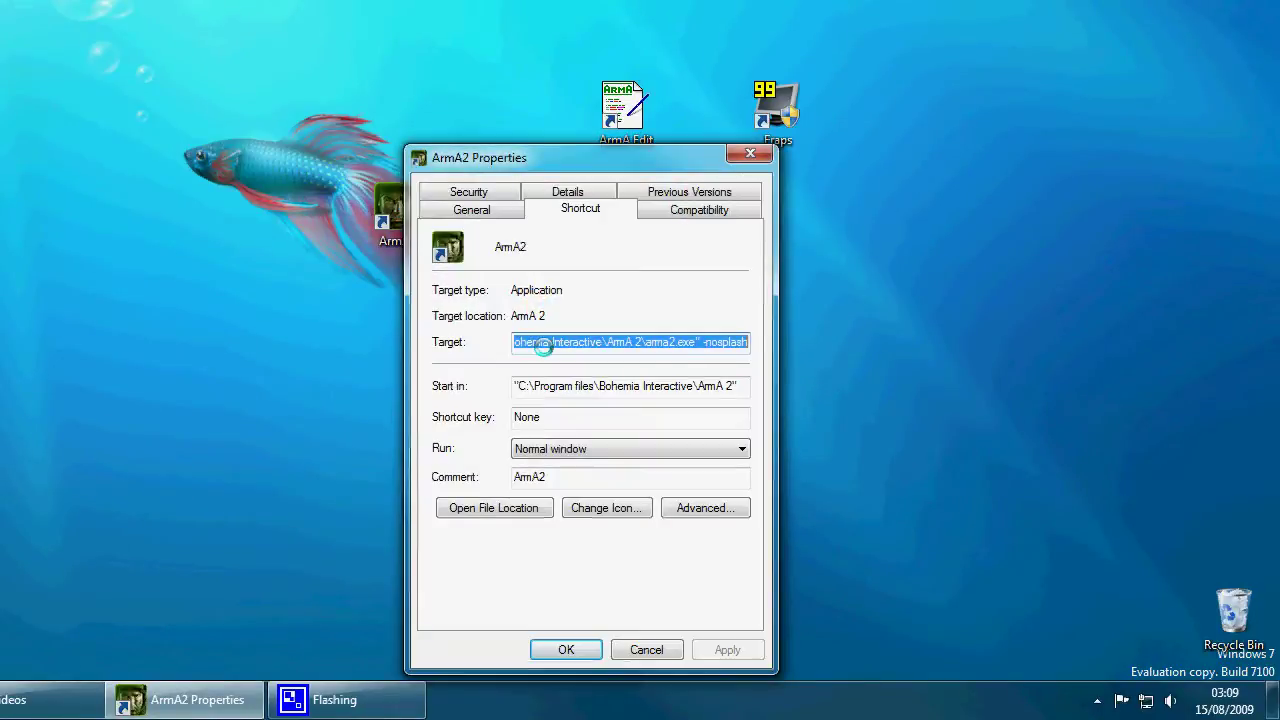
pyautogui.click(541, 343)
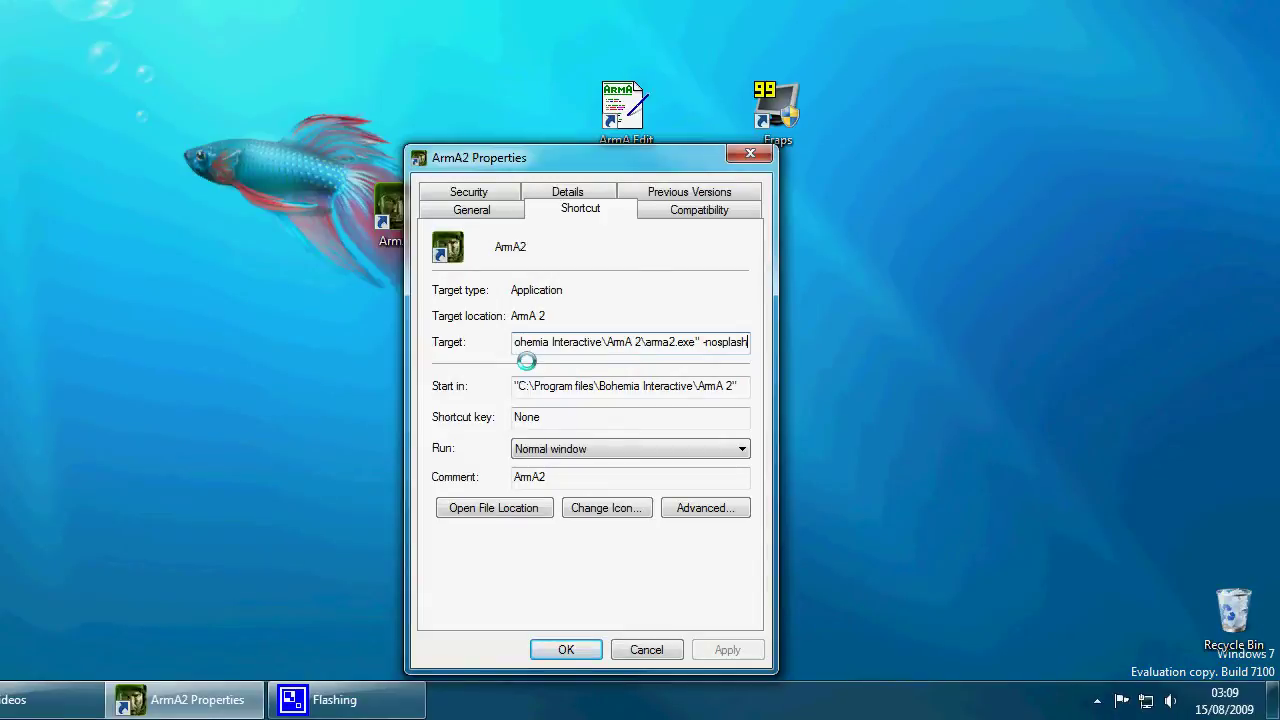
pyautogui.hotkey('shift', 'Left')
pyautogui.hotkey('shift', 'Left')
pyautogui.hotkey('shift', 'Left')
pyautogui.hotkey('shift', 'Left')
pyautogui.hotkey('shift', 'Left')
pyautogui.hotkey('shift', 'Left')
pyautogui.press('BackSpace')
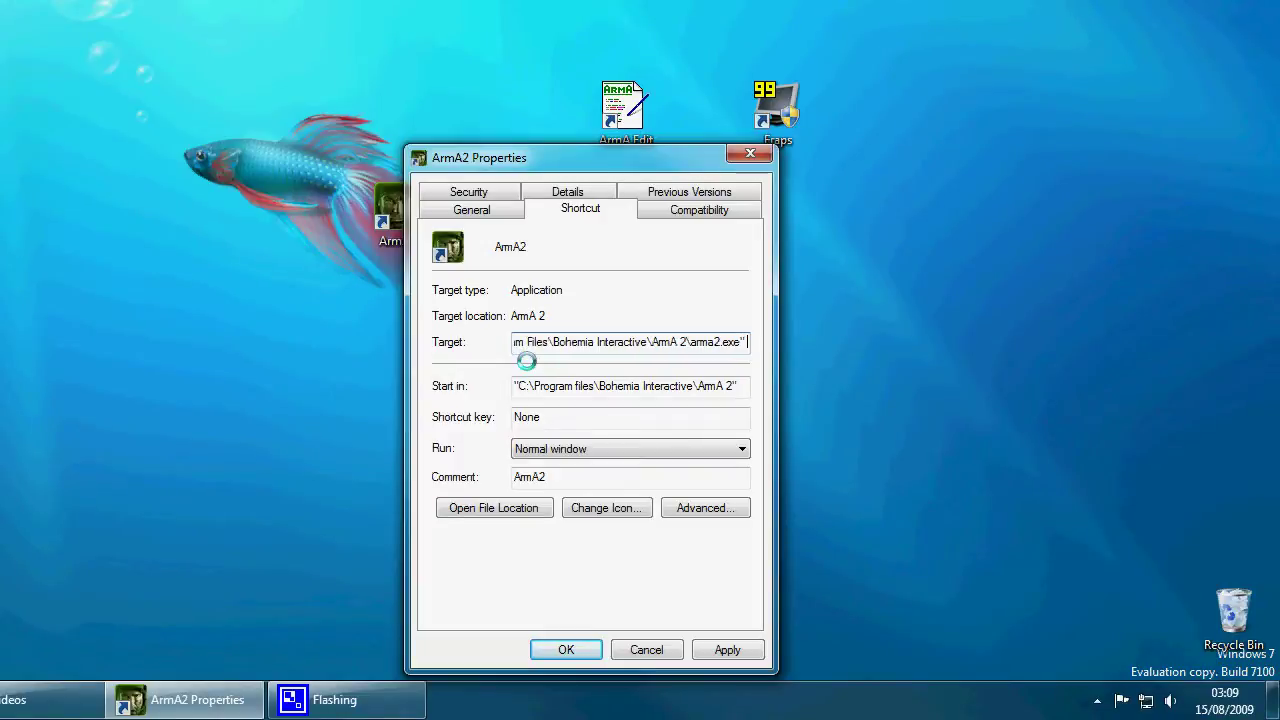
pyautogui.write('-no')
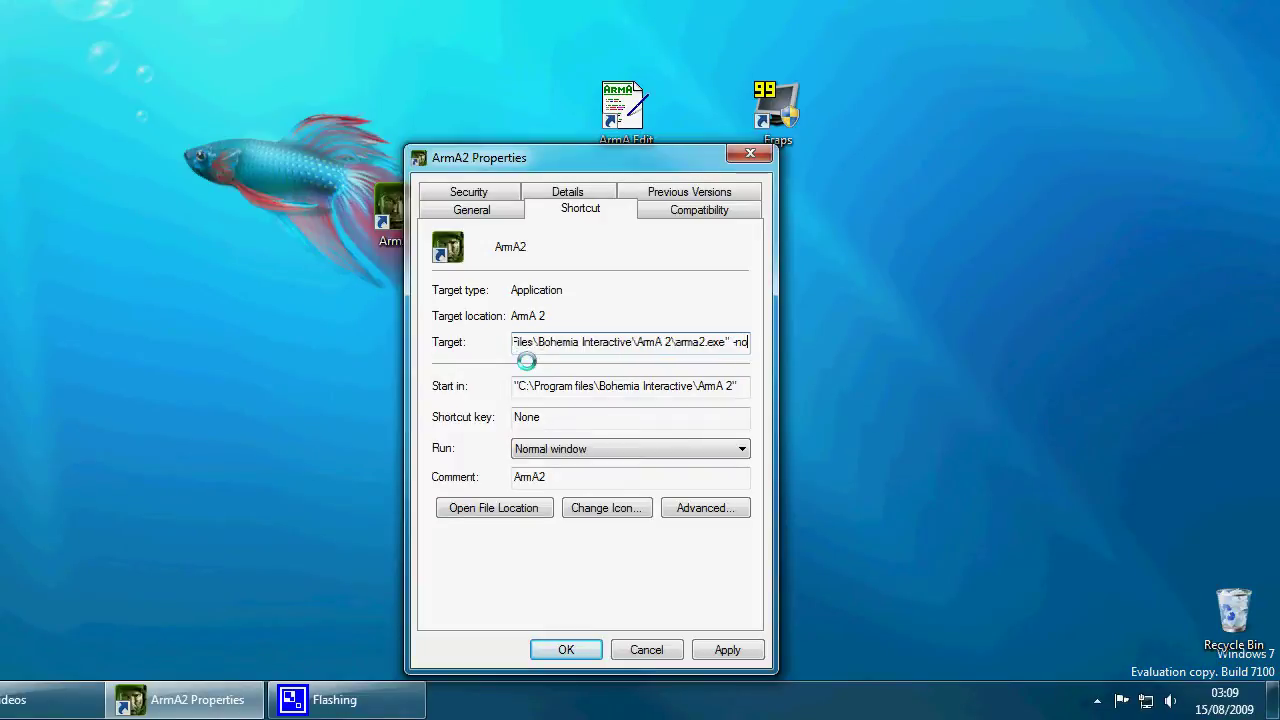
pyautogui.write('splash')
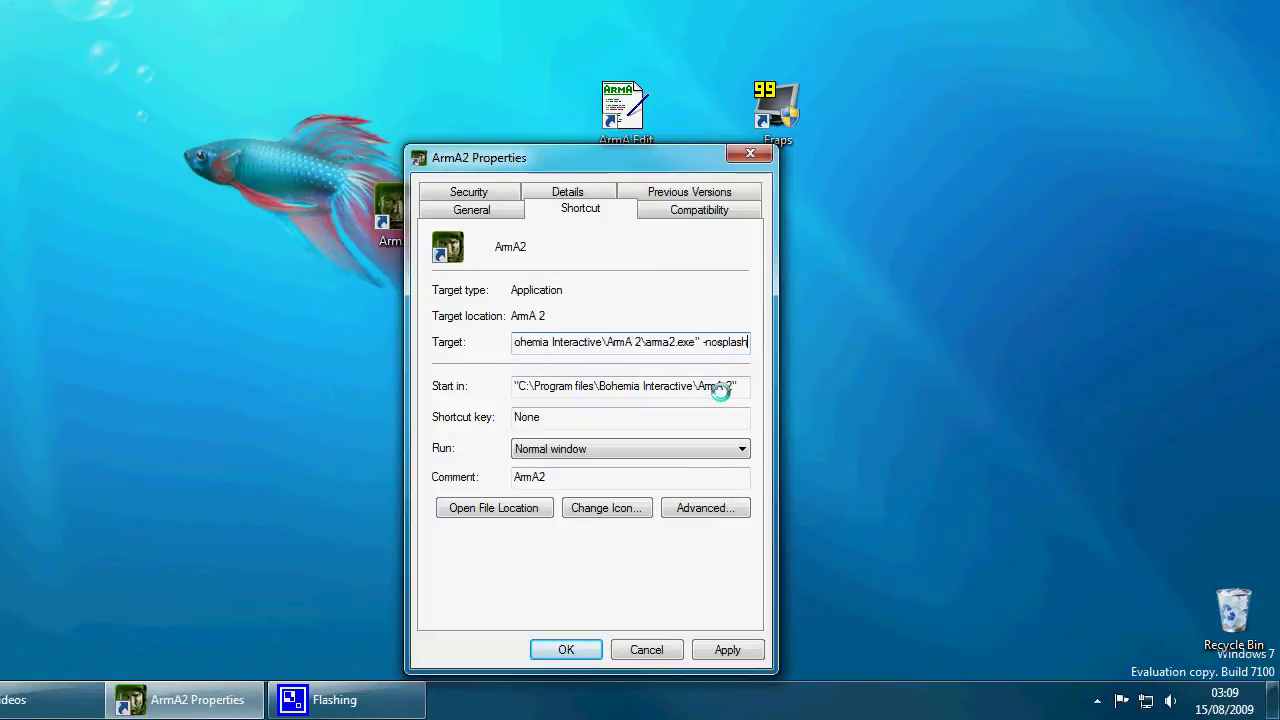
pyautogui.click(566, 649)
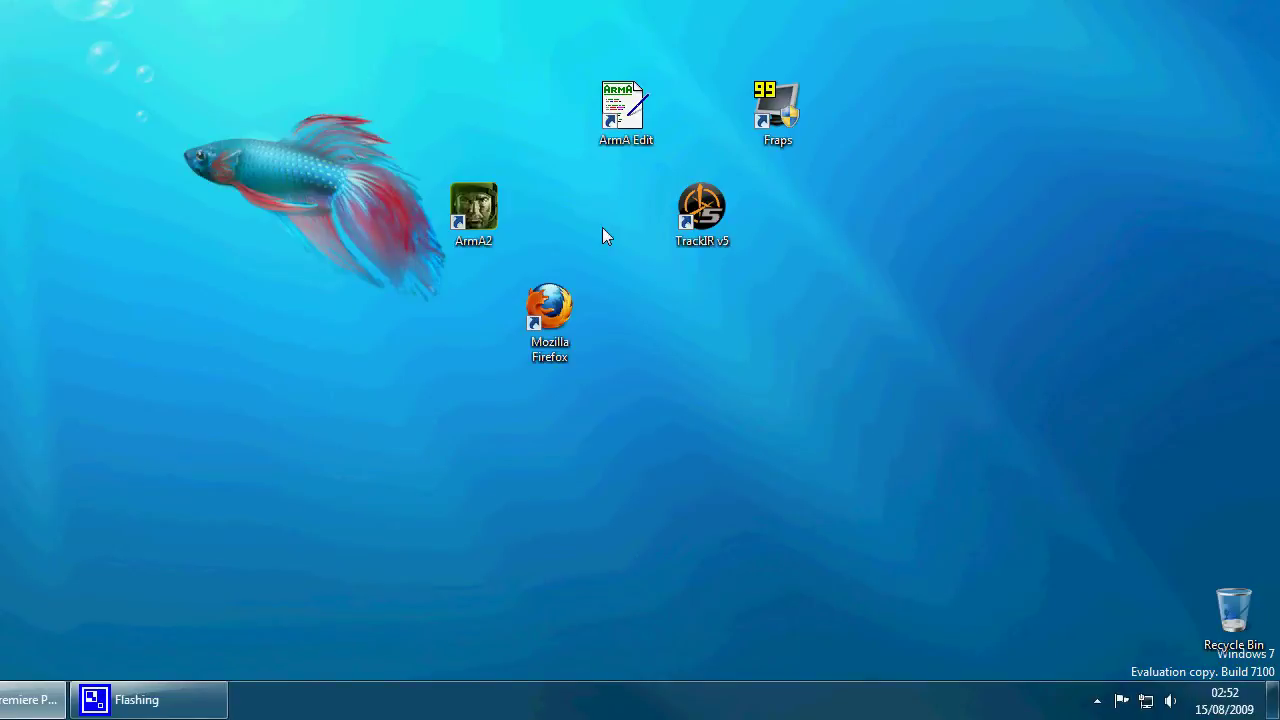
# - Launch Firefox and reach Armaholic.com through an 'armaholic' I'm Feeling Lucky Google search
pyautogui.click(562, 337)
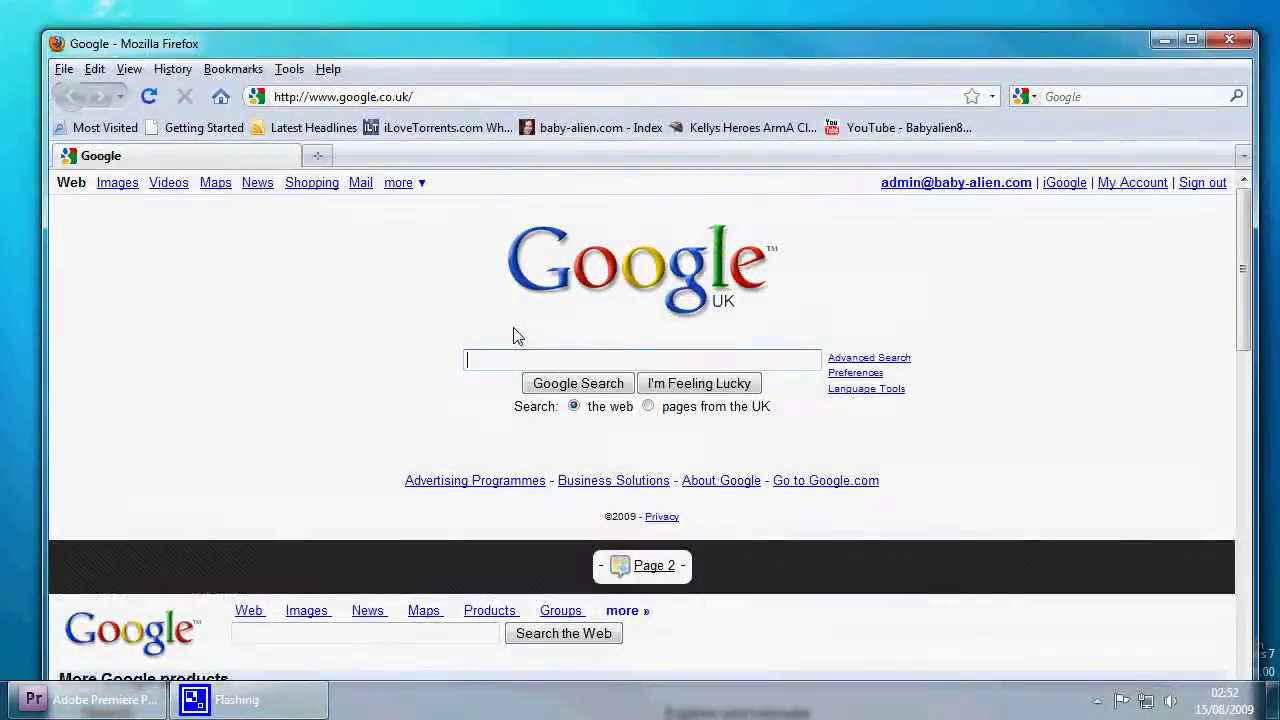
pyautogui.write('arma')
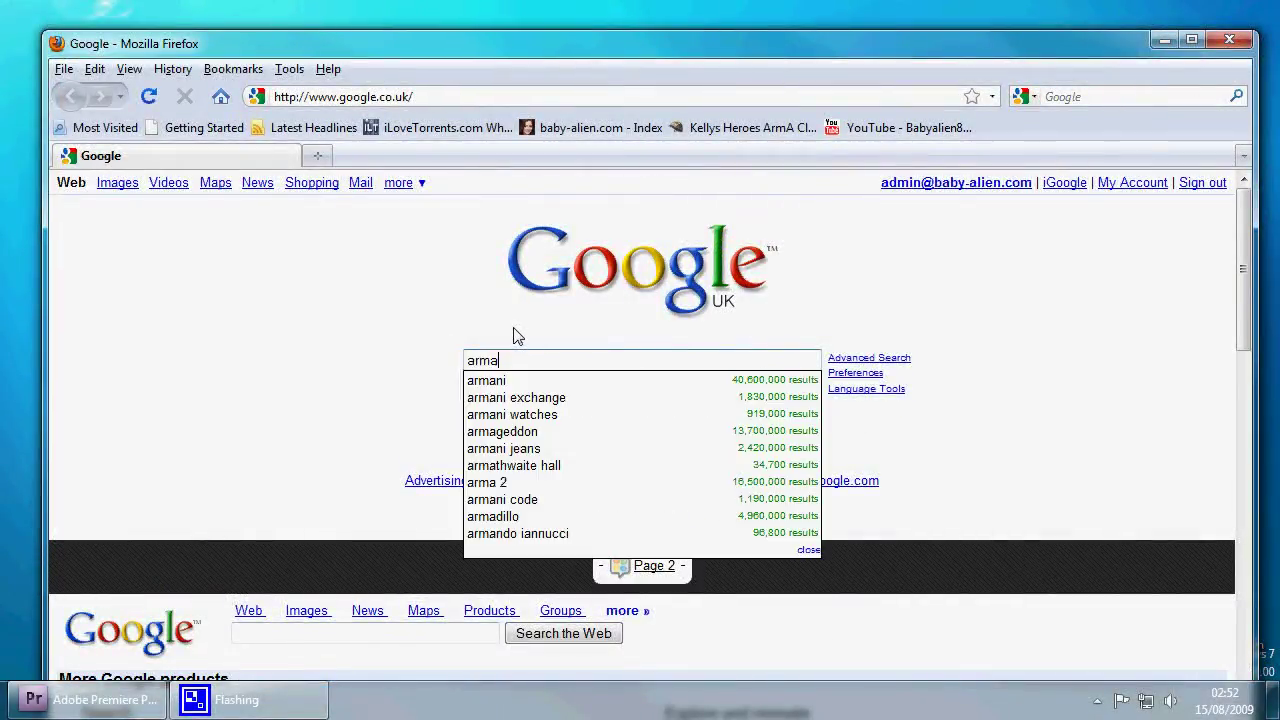
pyautogui.write('holic')
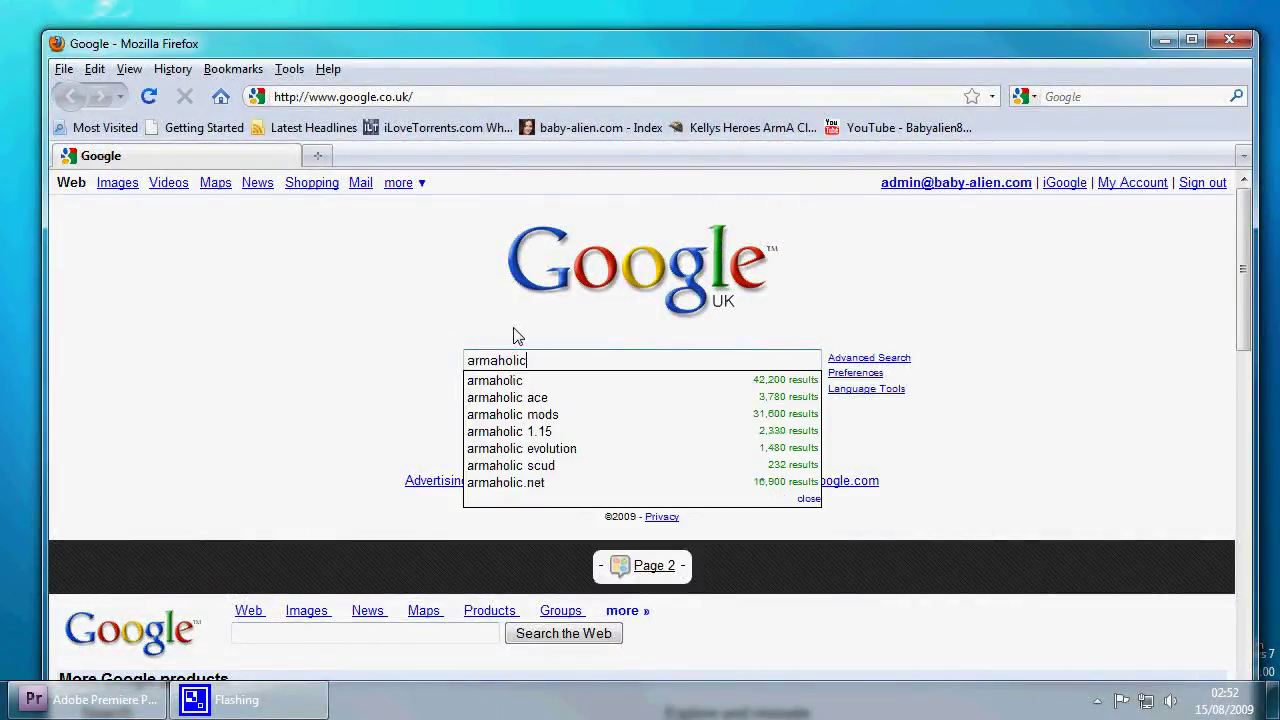
pyautogui.click(846, 307)
pyautogui.click(697, 386)
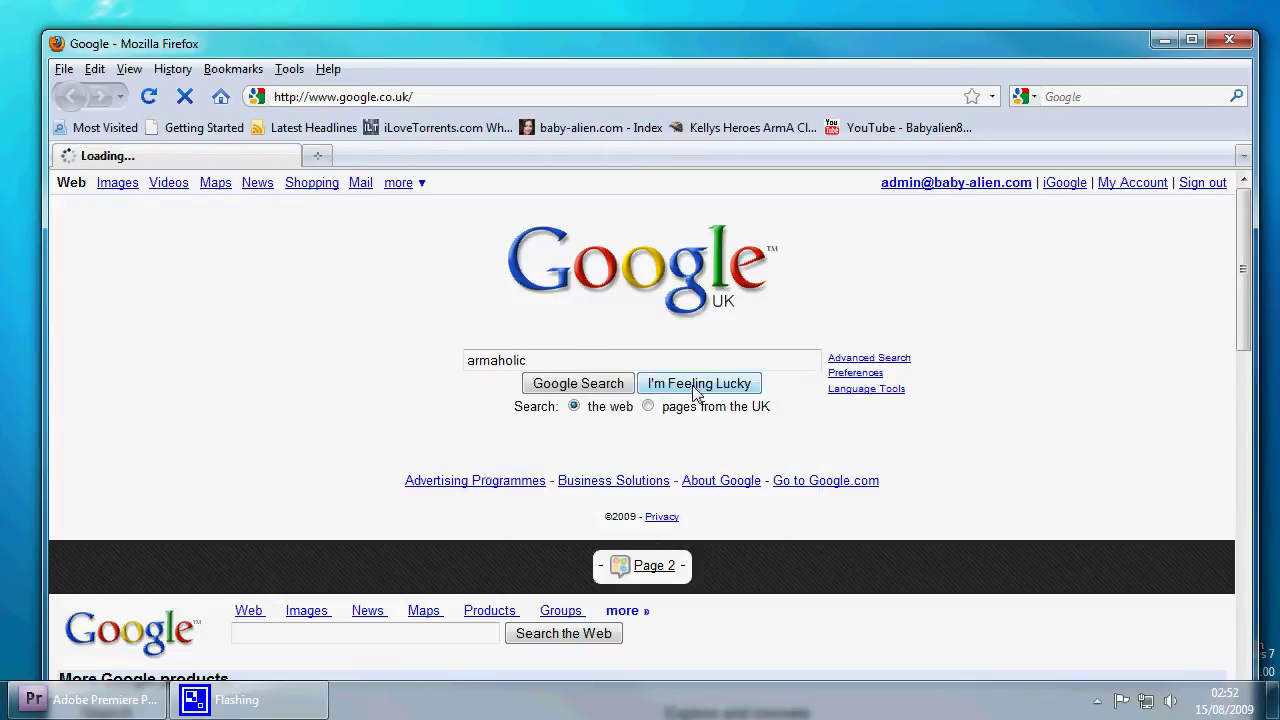
pyautogui.scroll(-2, 600, 500)
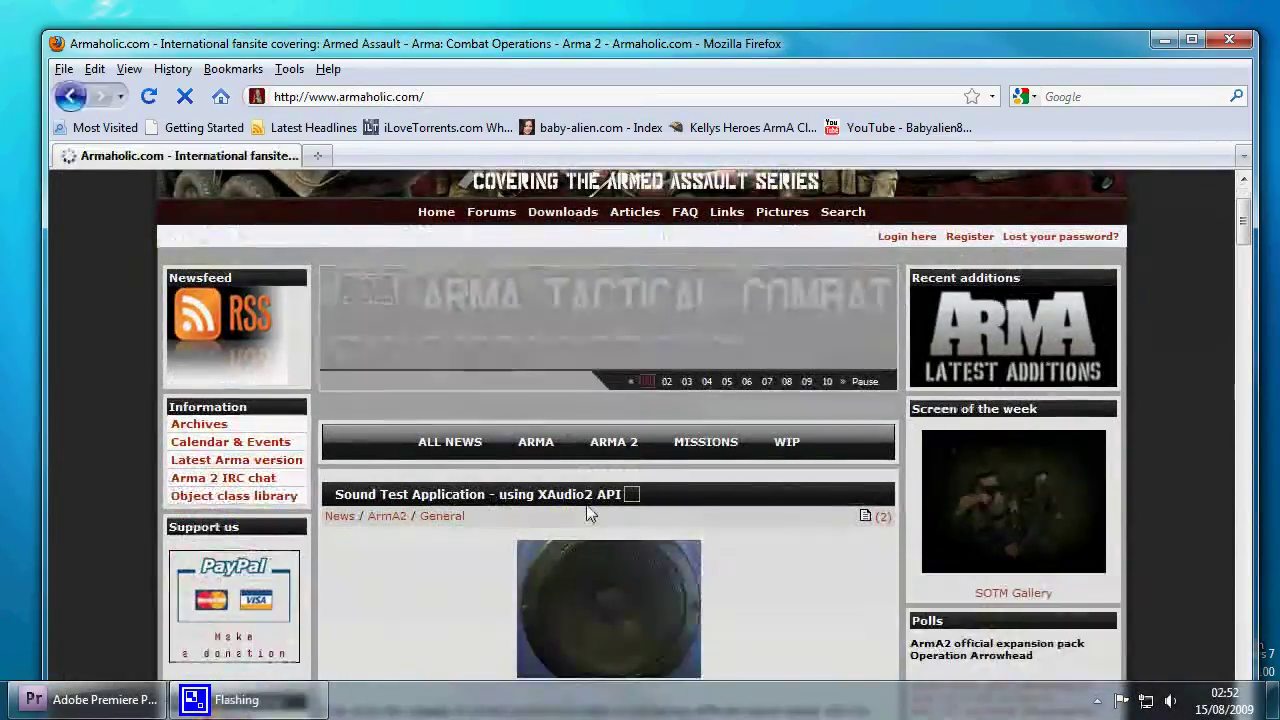
# - Browse Armaholic to Downloads > Armed Assault Files > Editing > Tools
pyautogui.click(558, 216)
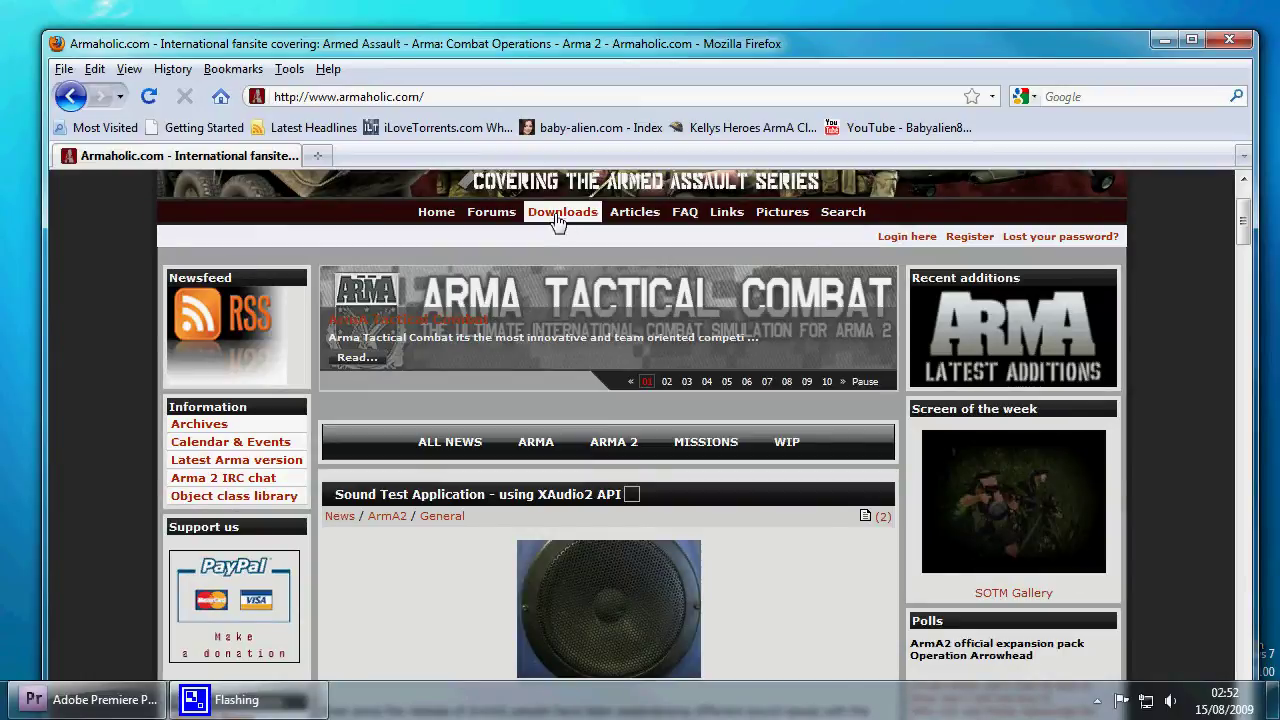
pyautogui.scroll(-4, 530, 467)
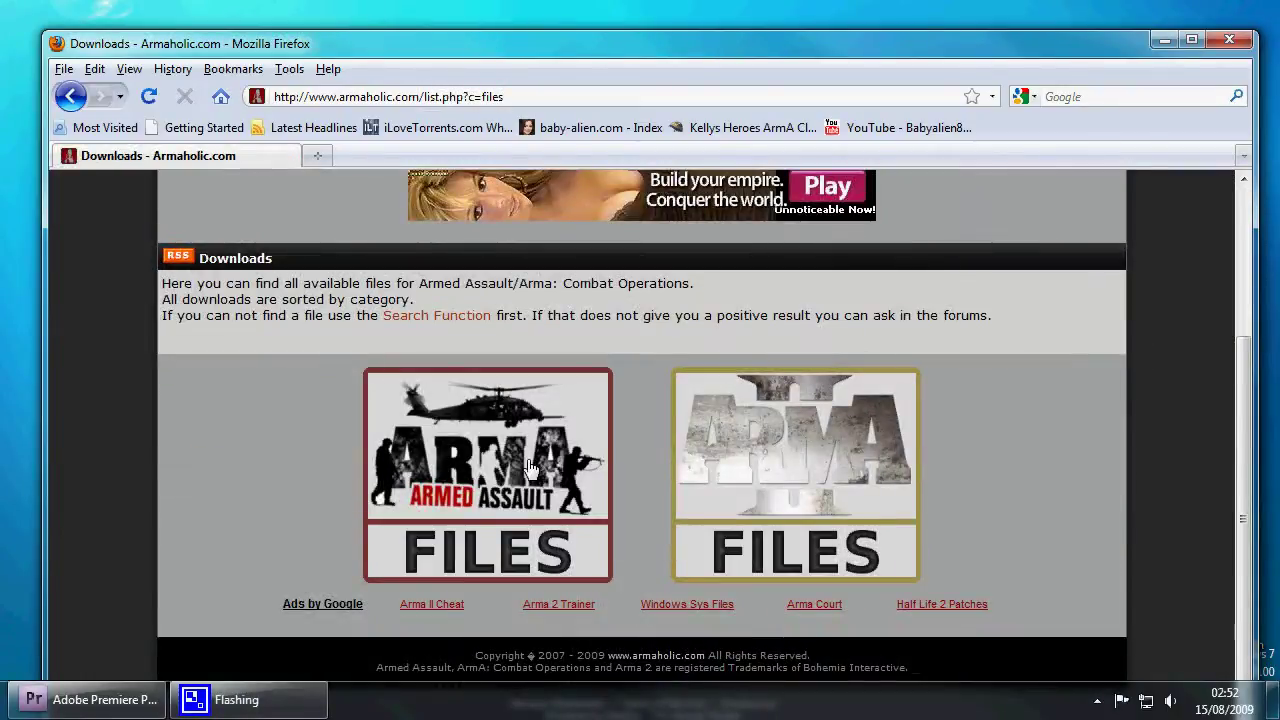
pyautogui.click(486, 452)
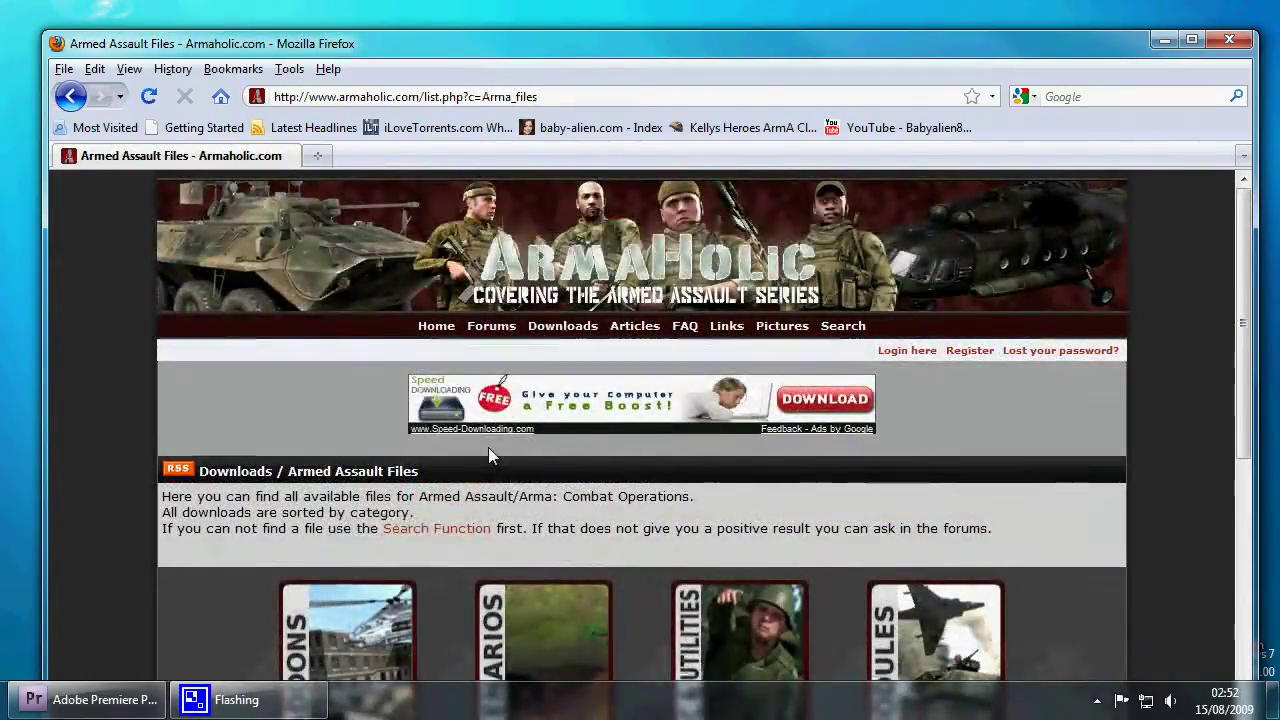
pyautogui.scroll(-7, 520, 480)
pyautogui.click(563, 505)
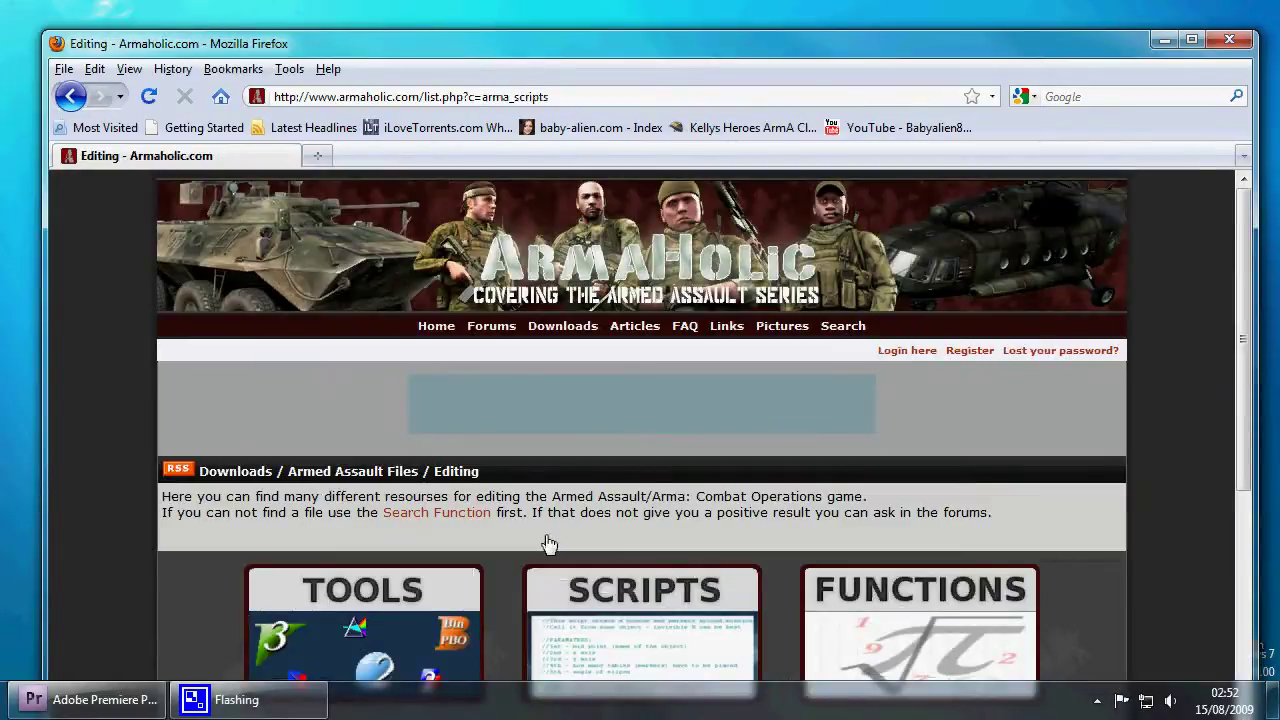
pyautogui.click(383, 605)
# - Open the Arma Tools page and download tools06062009.zip from the FTP #1 mirror
pyautogui.scroll(-3, 383, 605)
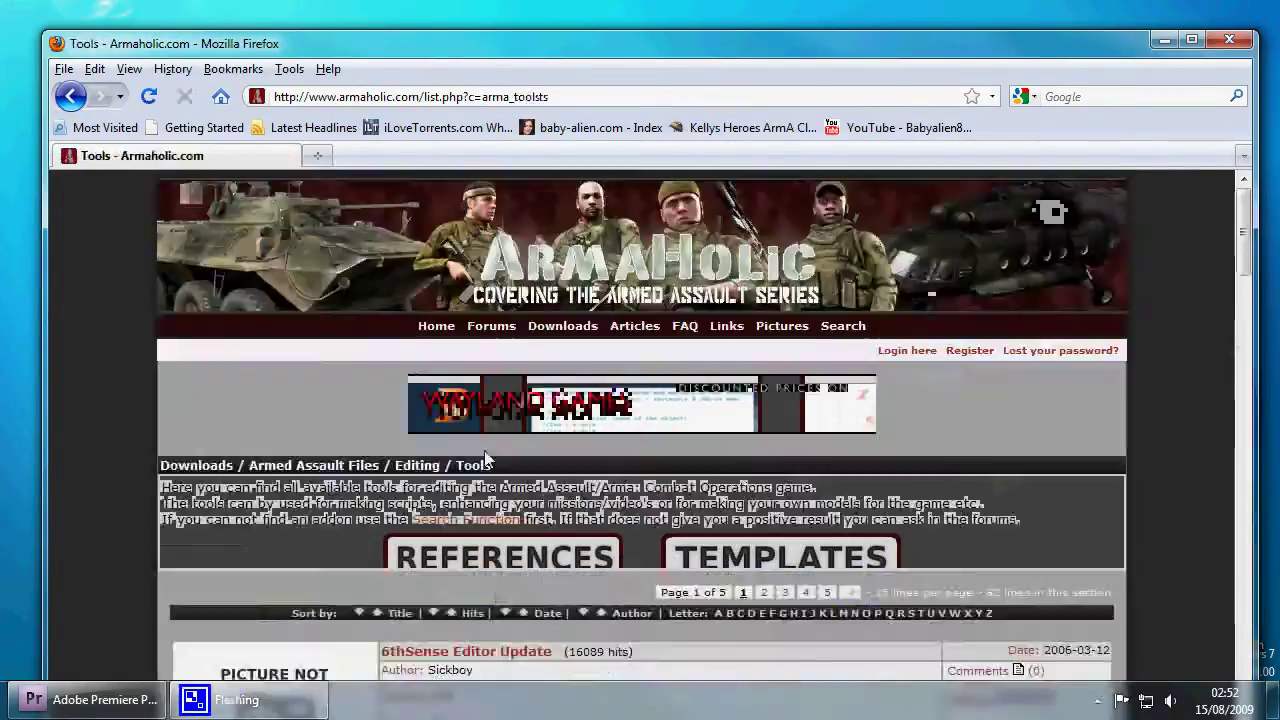
pyautogui.scroll(-4, 484, 450)
pyautogui.scroll(-6, 503, 470)
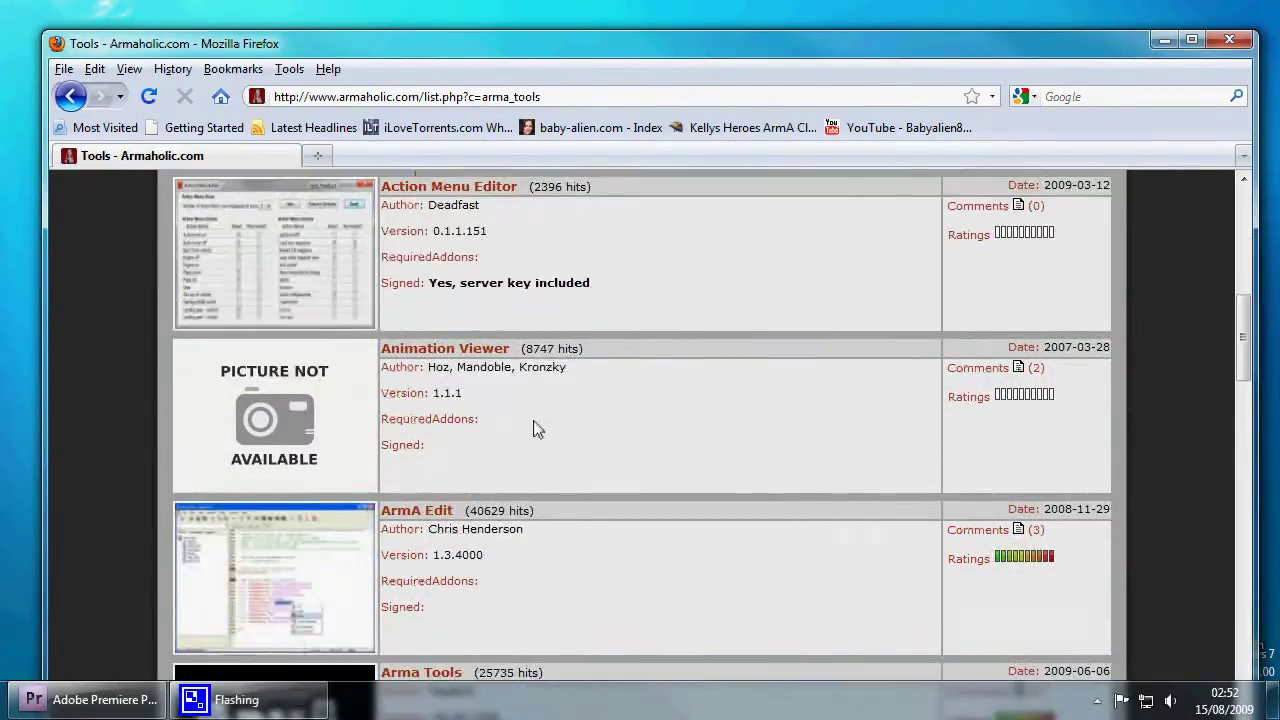
pyautogui.scroll(-1, 531, 428)
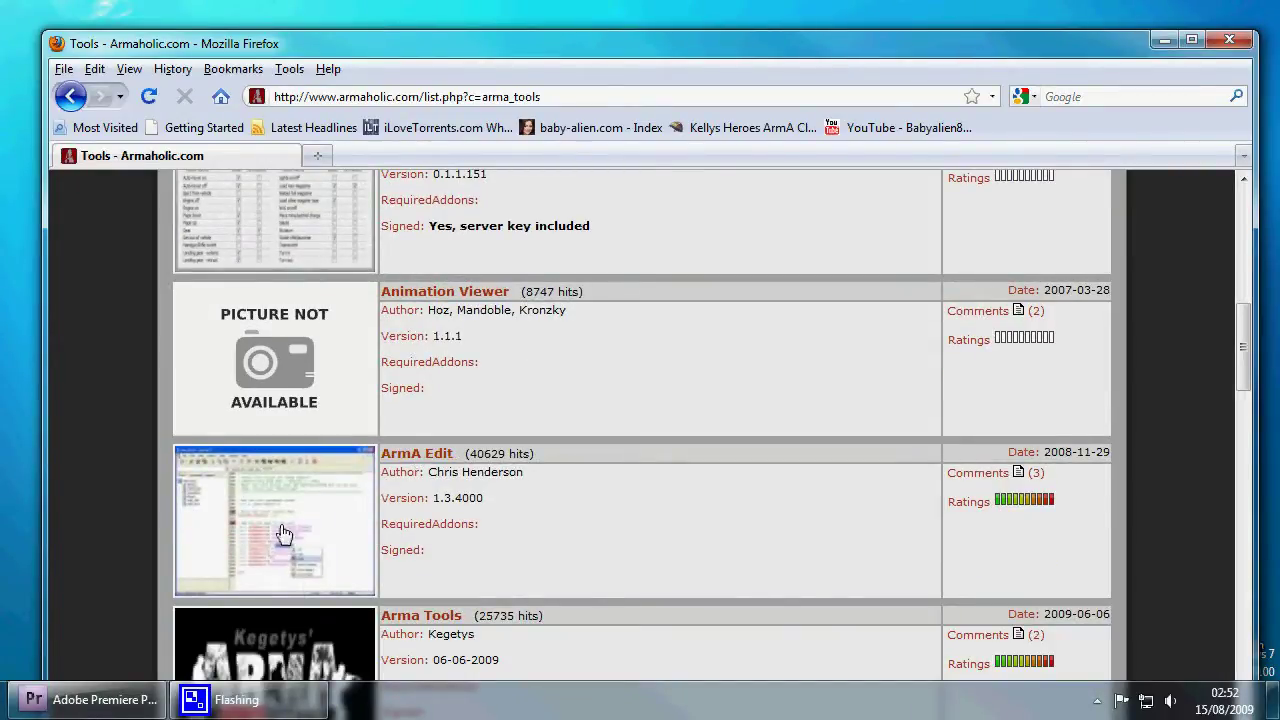
pyautogui.scroll(-3, 580, 486)
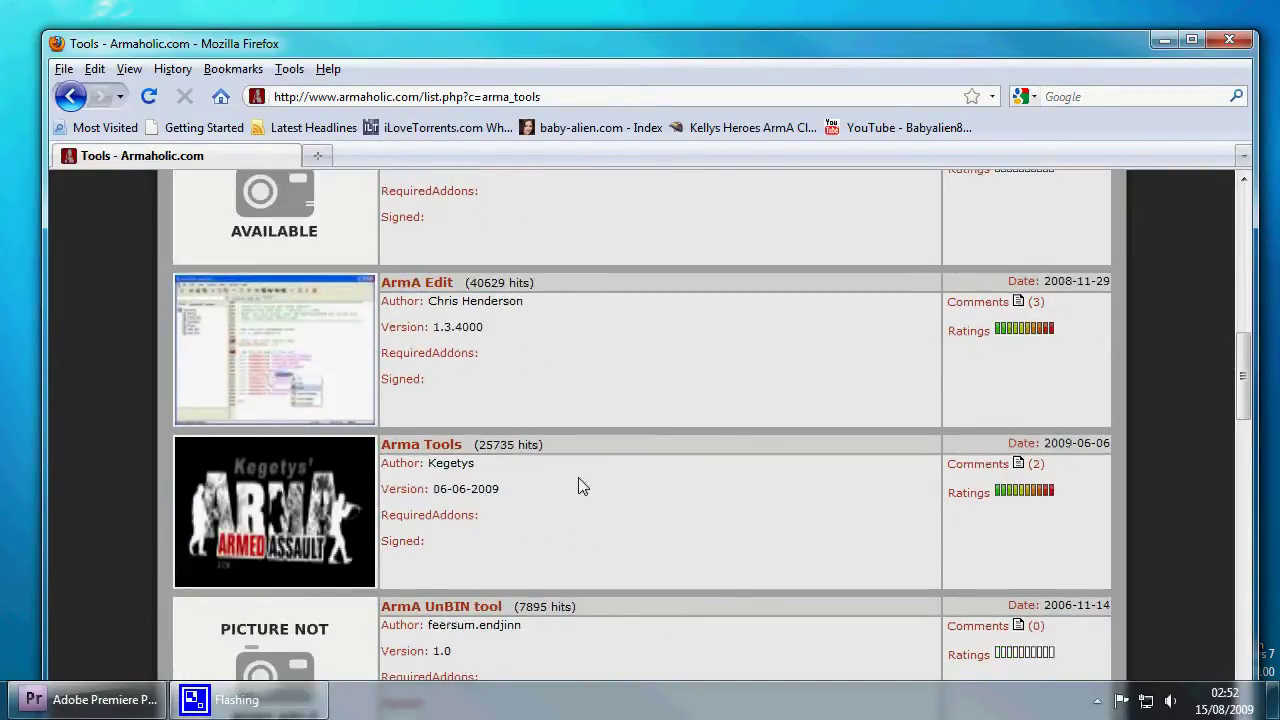
pyautogui.click(418, 450)
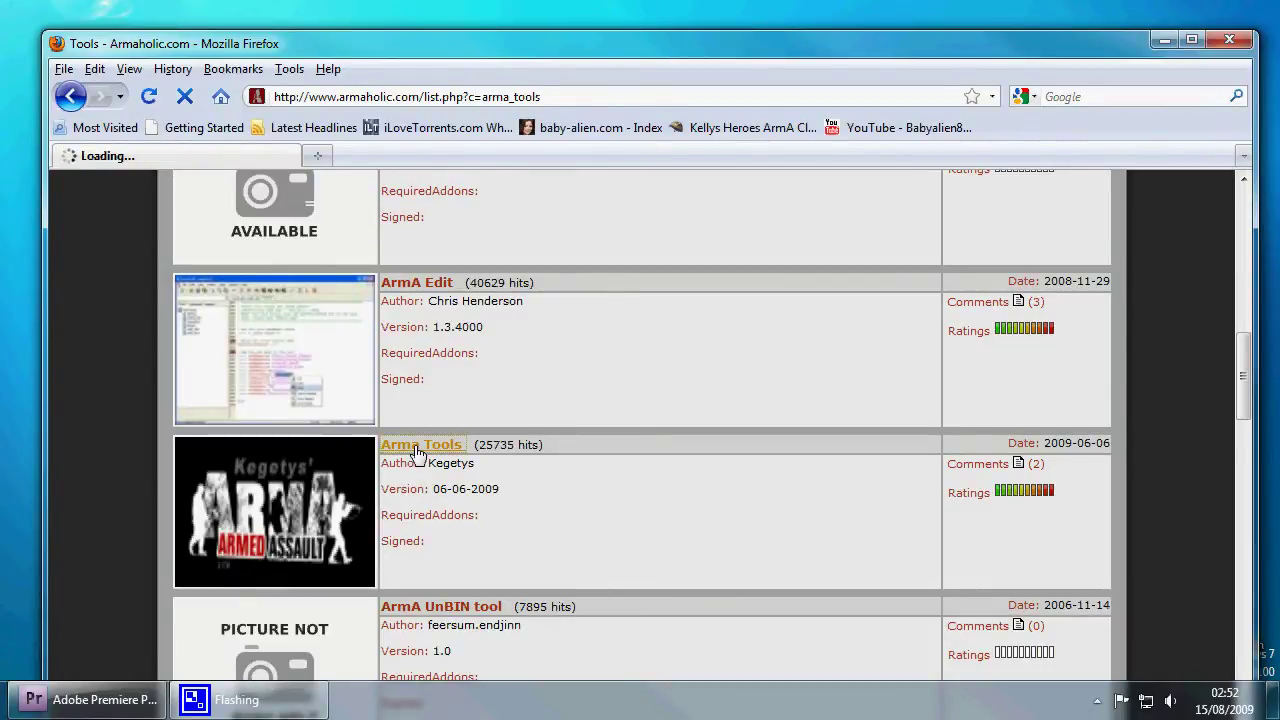
pyautogui.scroll(-10, 541, 460)
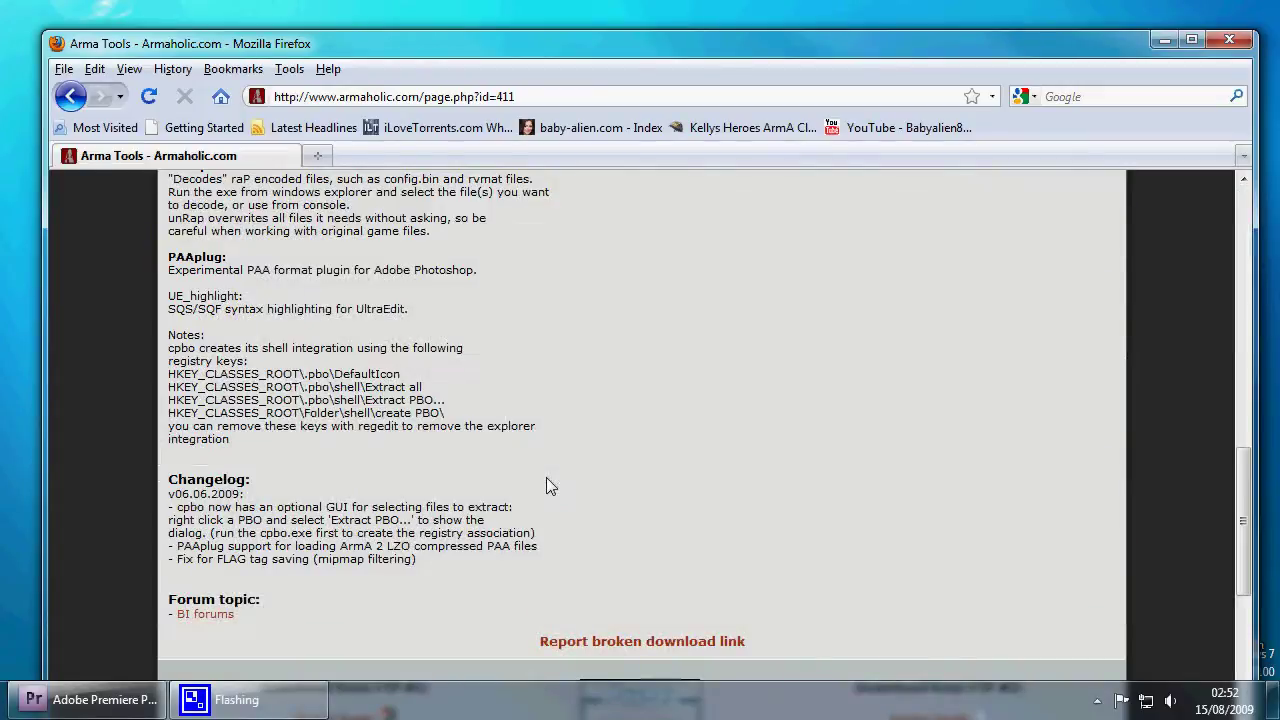
pyautogui.scroll(-6, 547, 479)
pyautogui.click(353, 344)
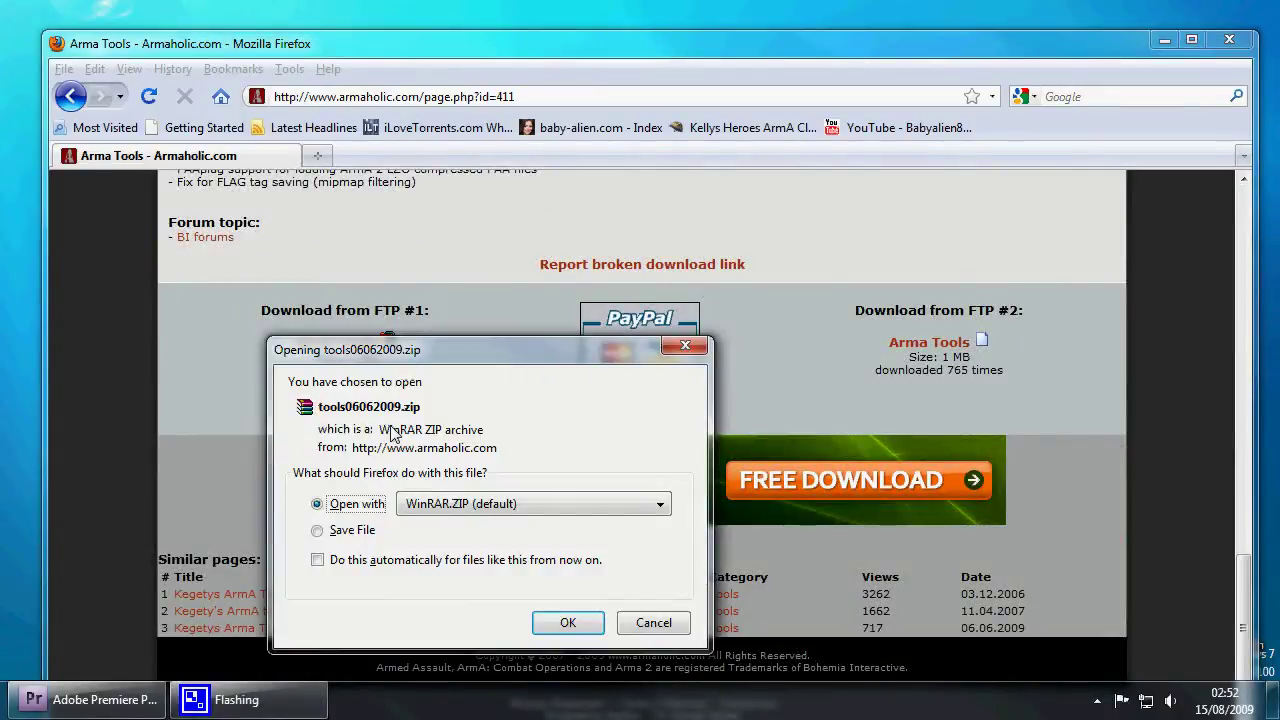
# - Open tools06062009.zip in WinRAR, copy the cpbo folder to the desktop, and close WinRAR and Firefox
pyautogui.click(567, 624)
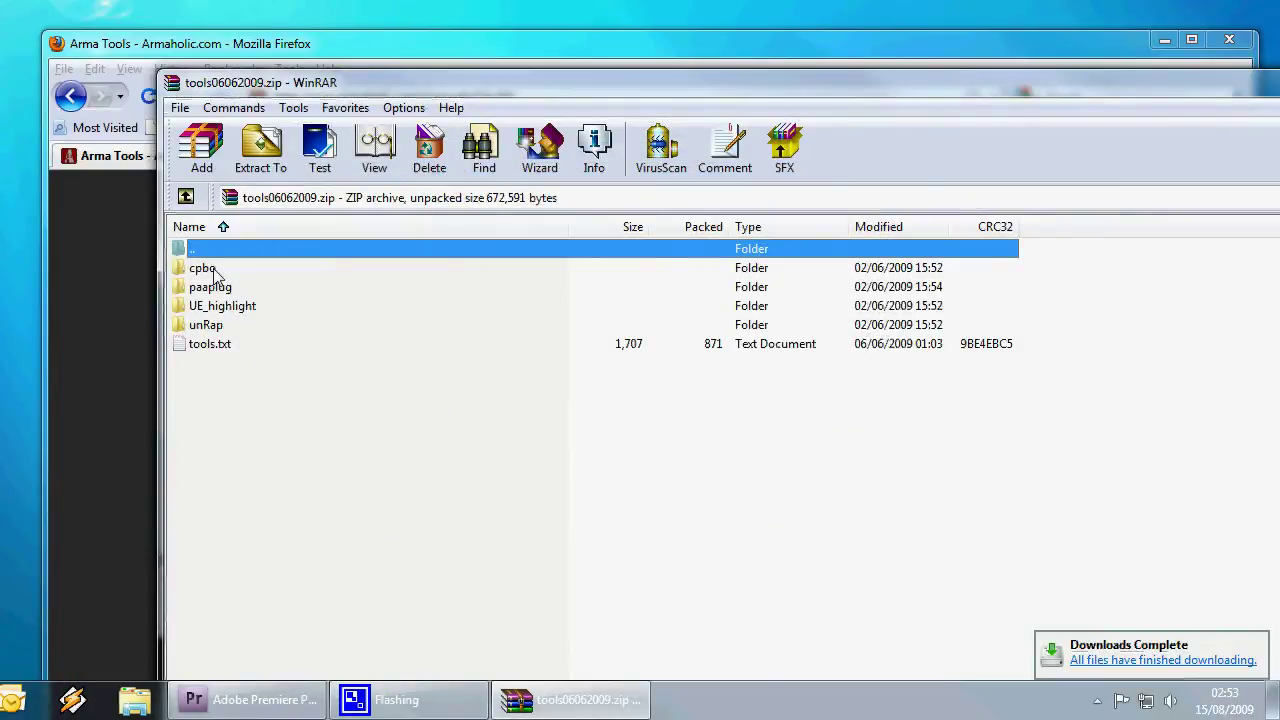
pyautogui.moveTo(213, 271); pyautogui.dragTo(240, 12)
pyautogui.press('Escape')
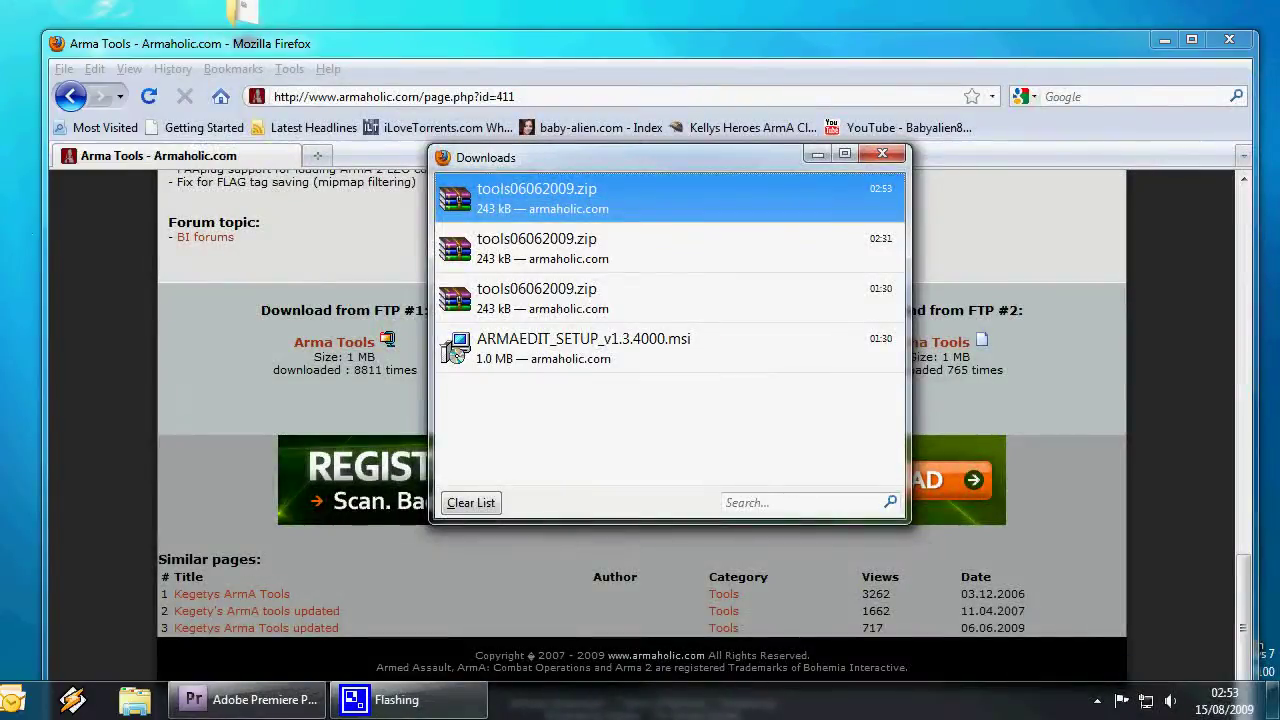
pyautogui.click(882, 153)
pyautogui.click(1229, 39)
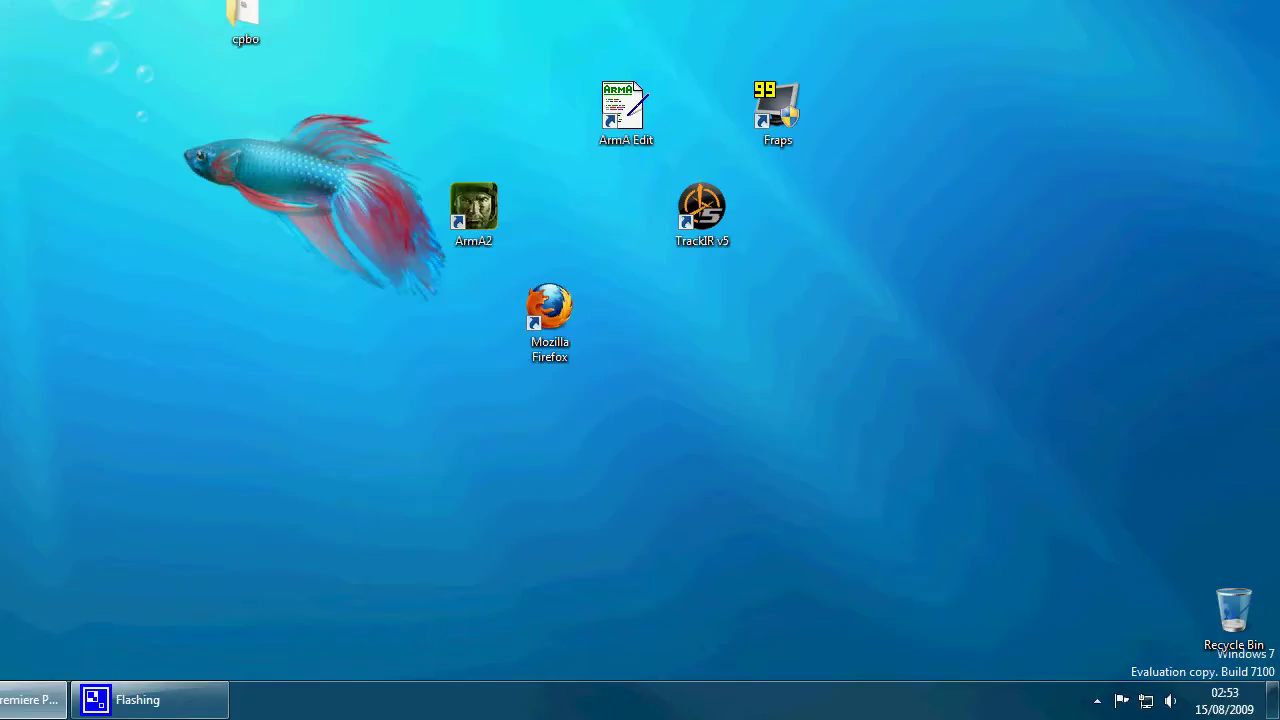
pyautogui.doubleClick(243, 12)
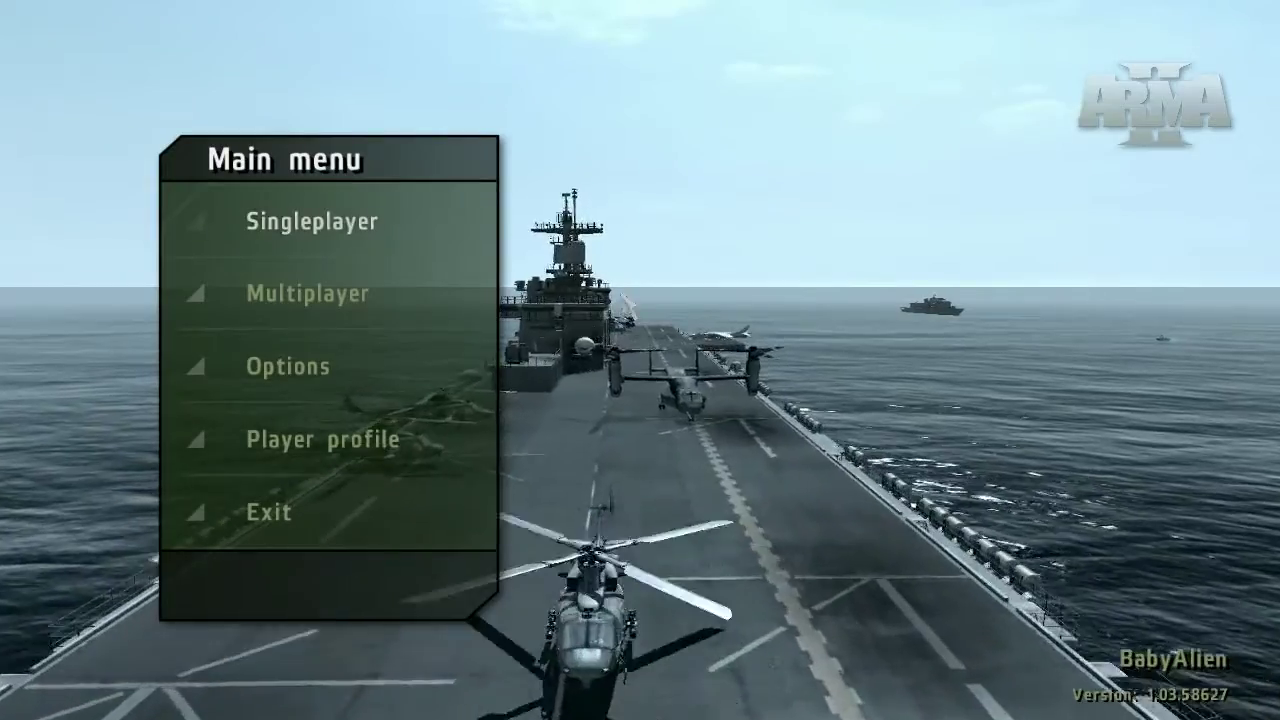
# - Go through Singleplayer to the Editor and load the Utes island
pyautogui.click(290, 221)
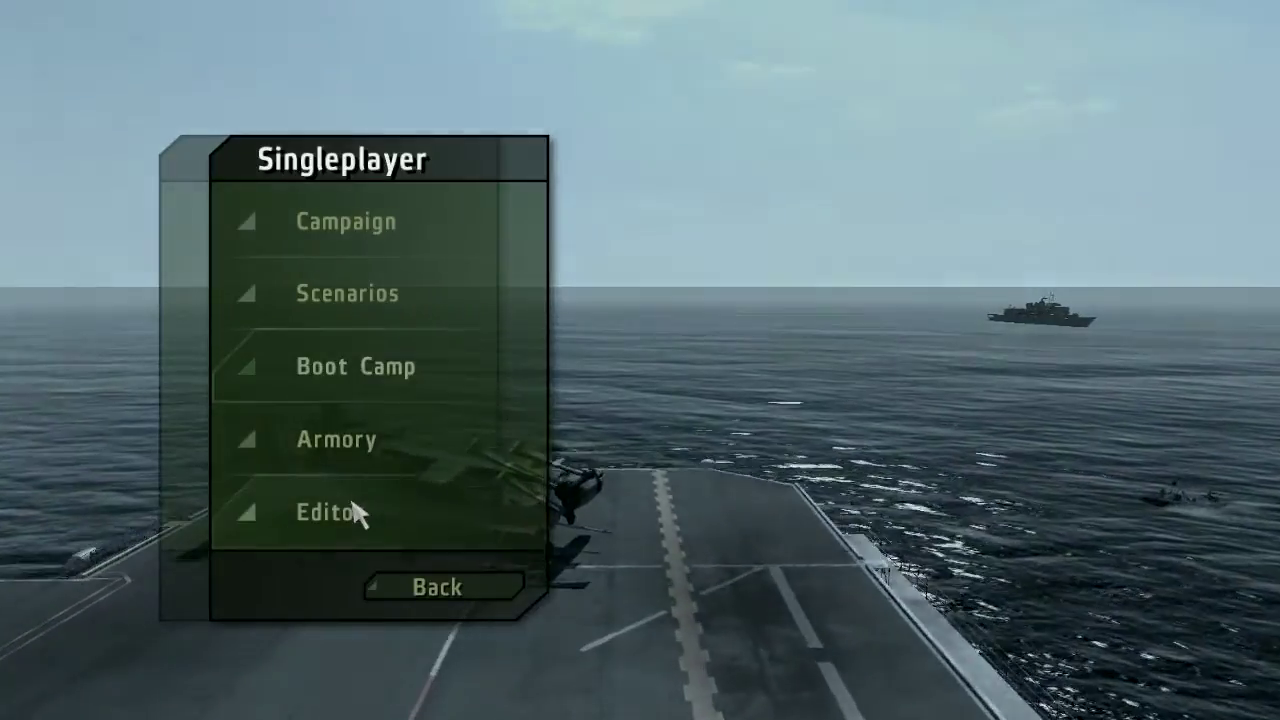
pyautogui.click(352, 503)
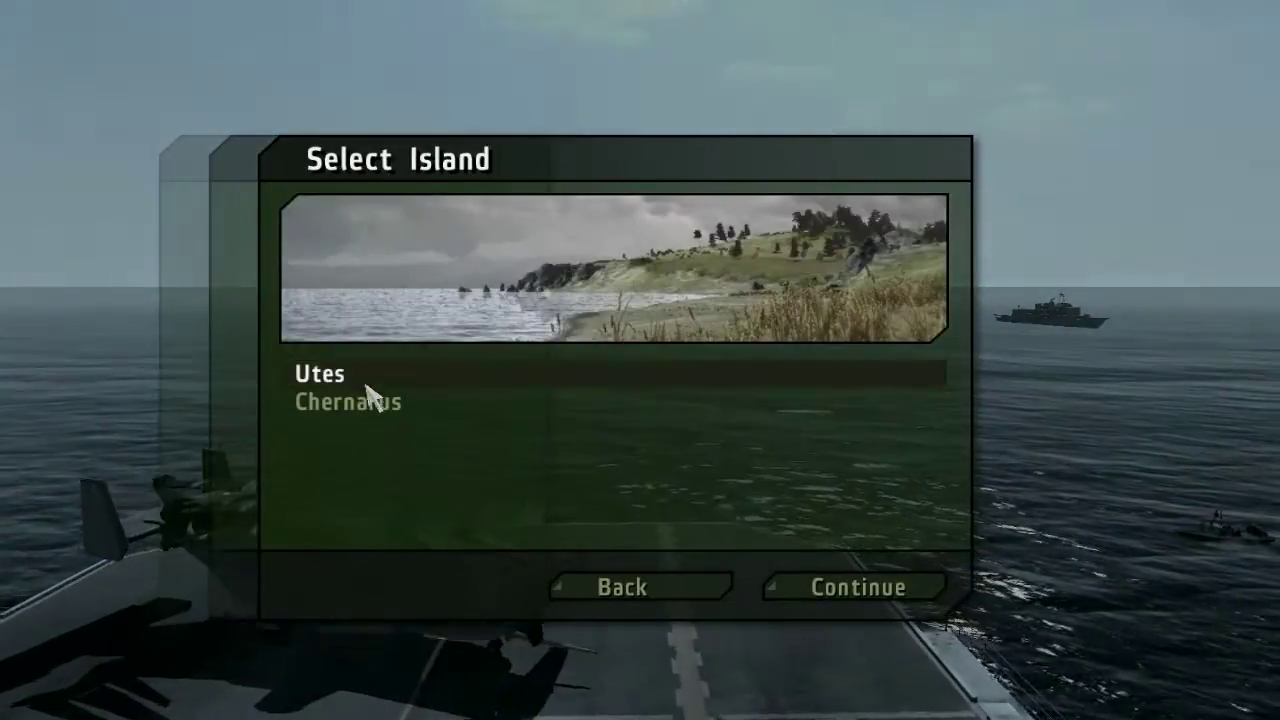
pyautogui.doubleClick(360, 374)
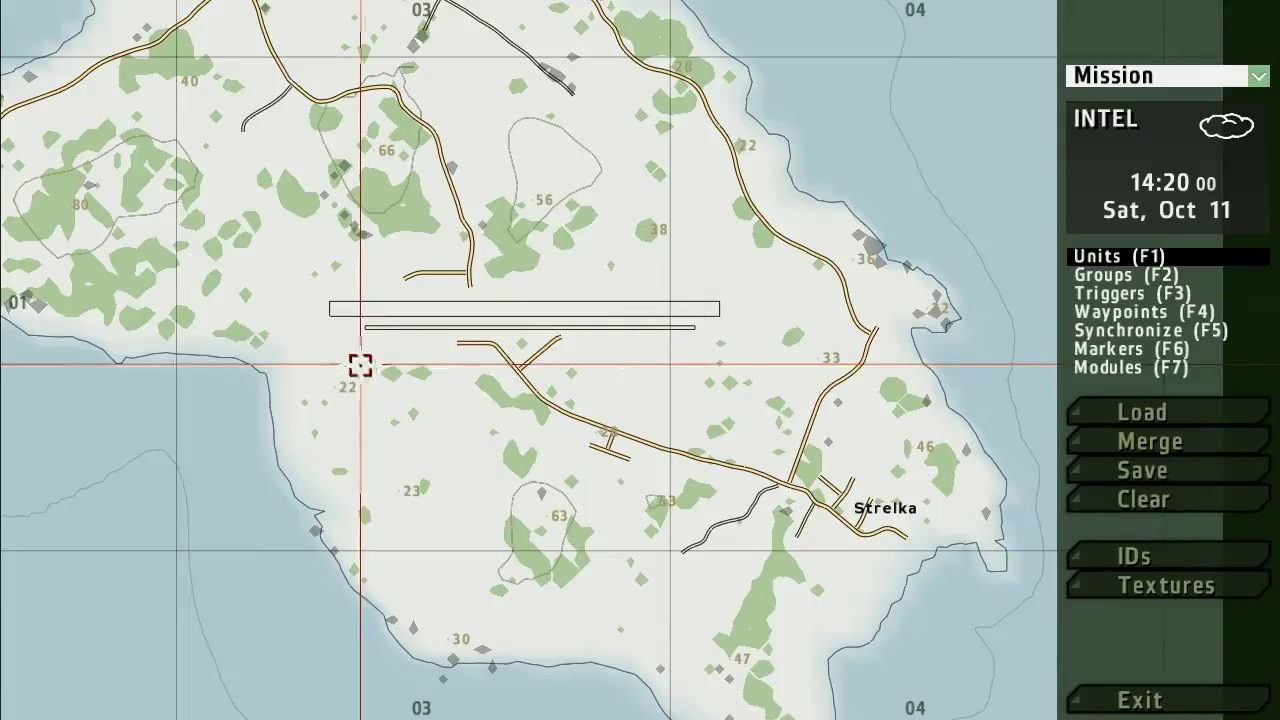
# - Place a Lieutenant-rank Officer unit at the airstrip near the road
pyautogui.scroll(10, 380, 341)
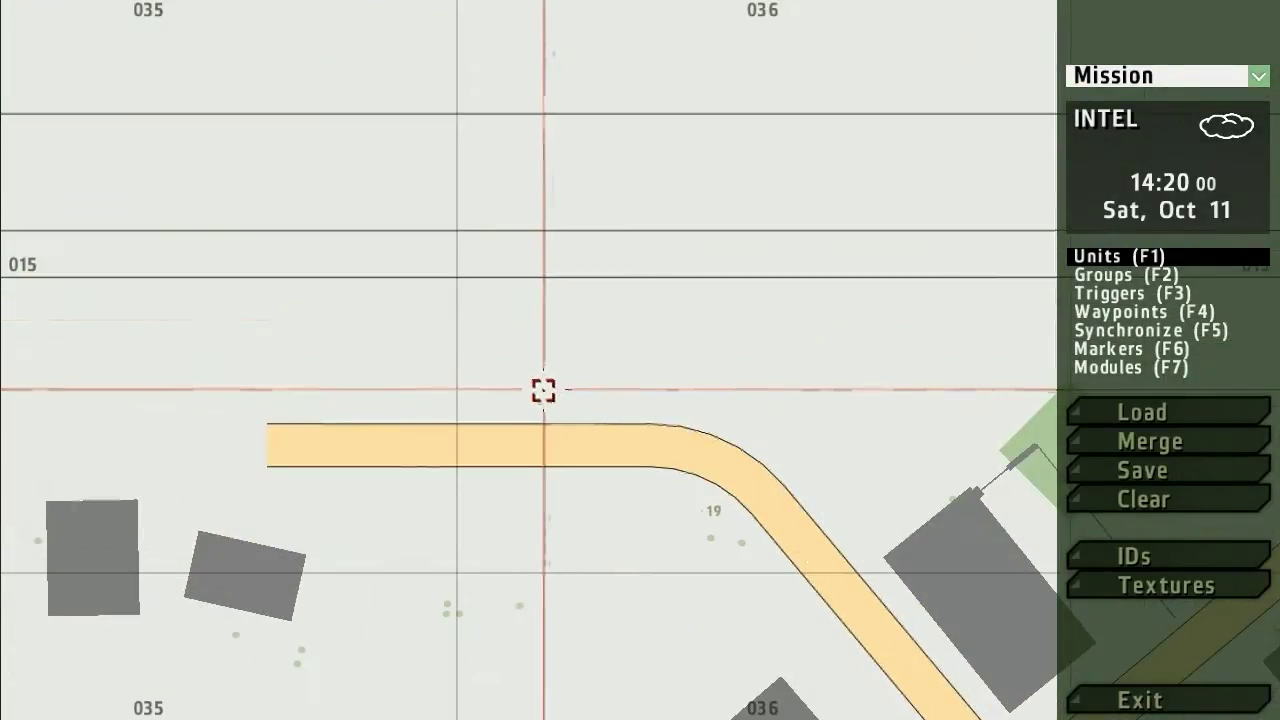
pyautogui.doubleClick(543, 391)
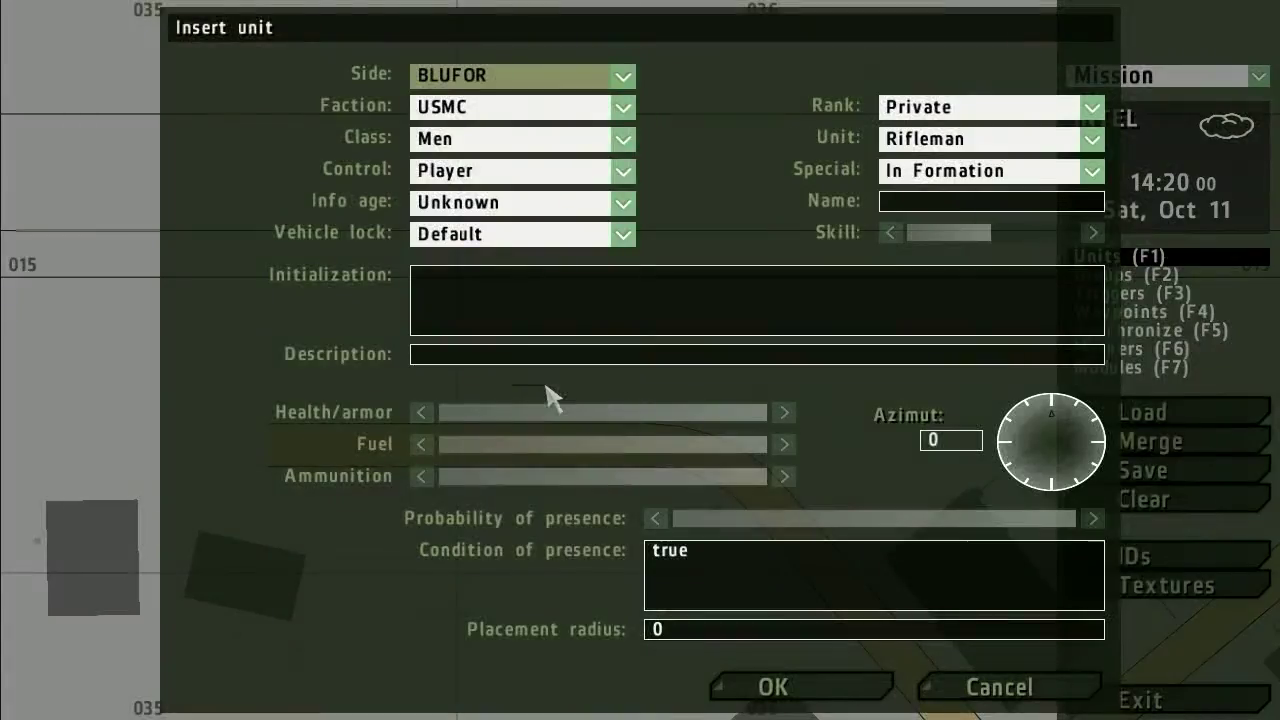
pyautogui.click(947, 141)
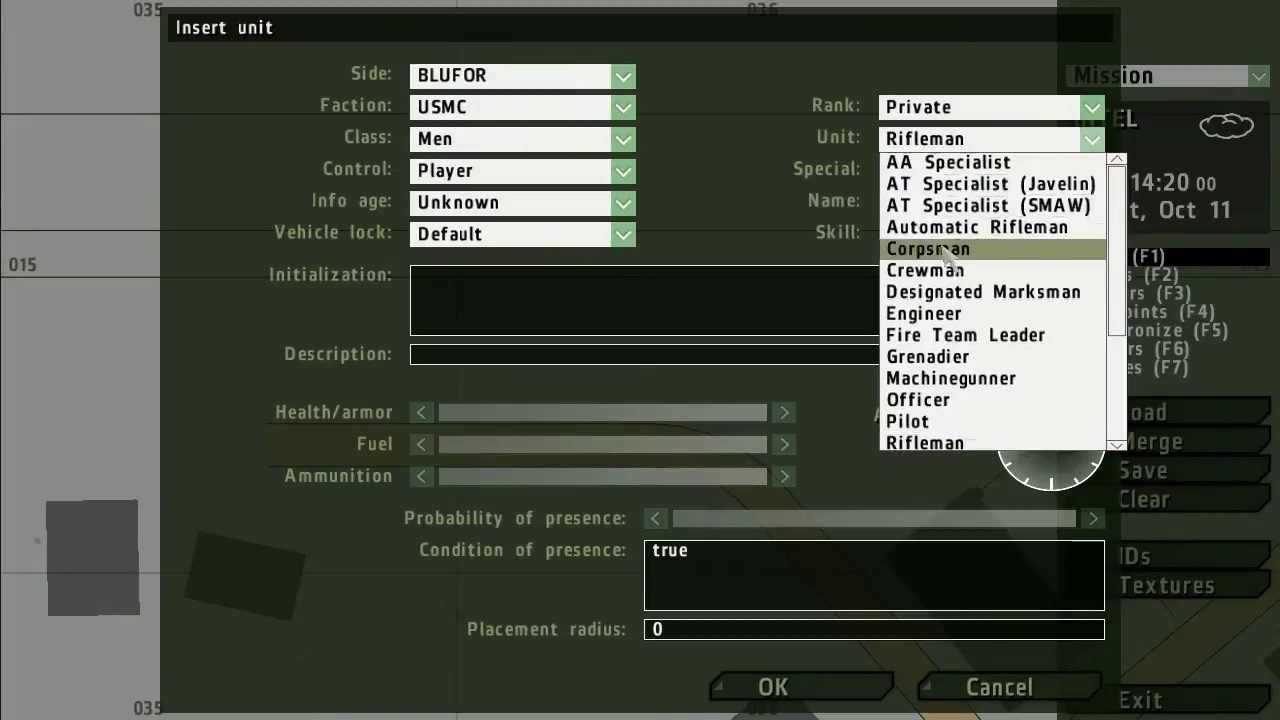
pyautogui.click(955, 400)
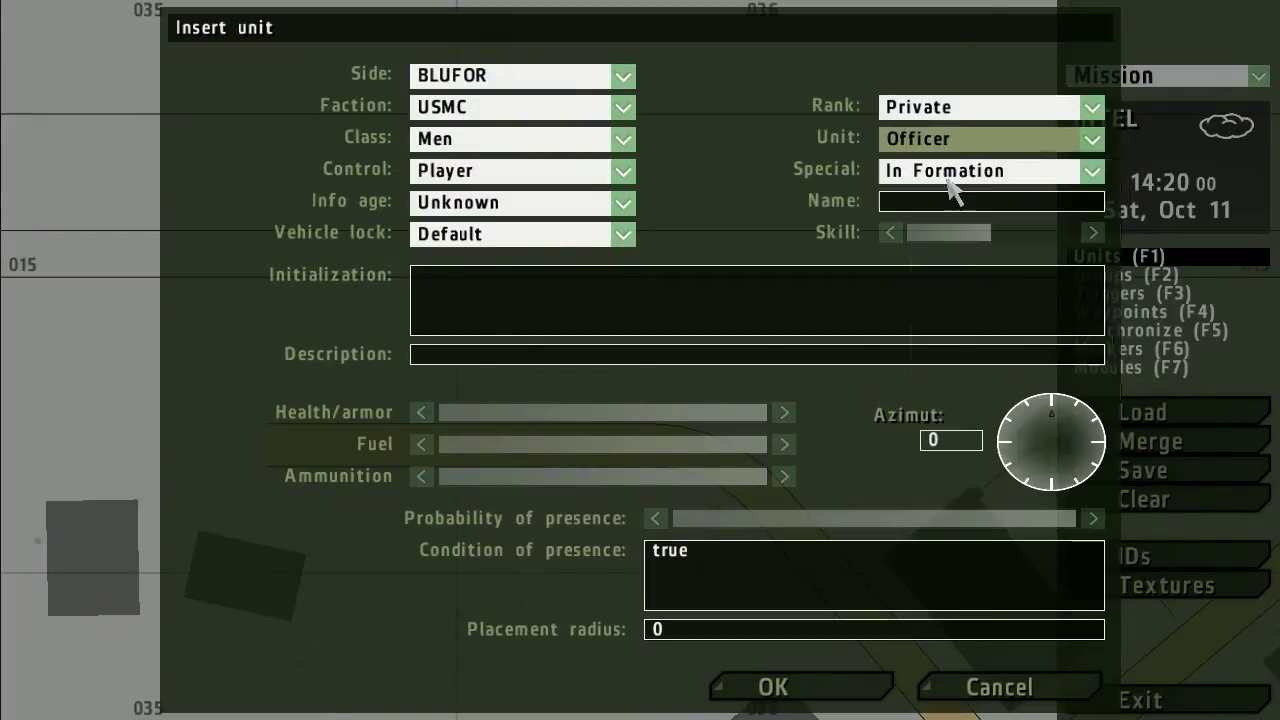
pyautogui.click(955, 107)
pyautogui.click(943, 200)
pyautogui.press('Return')
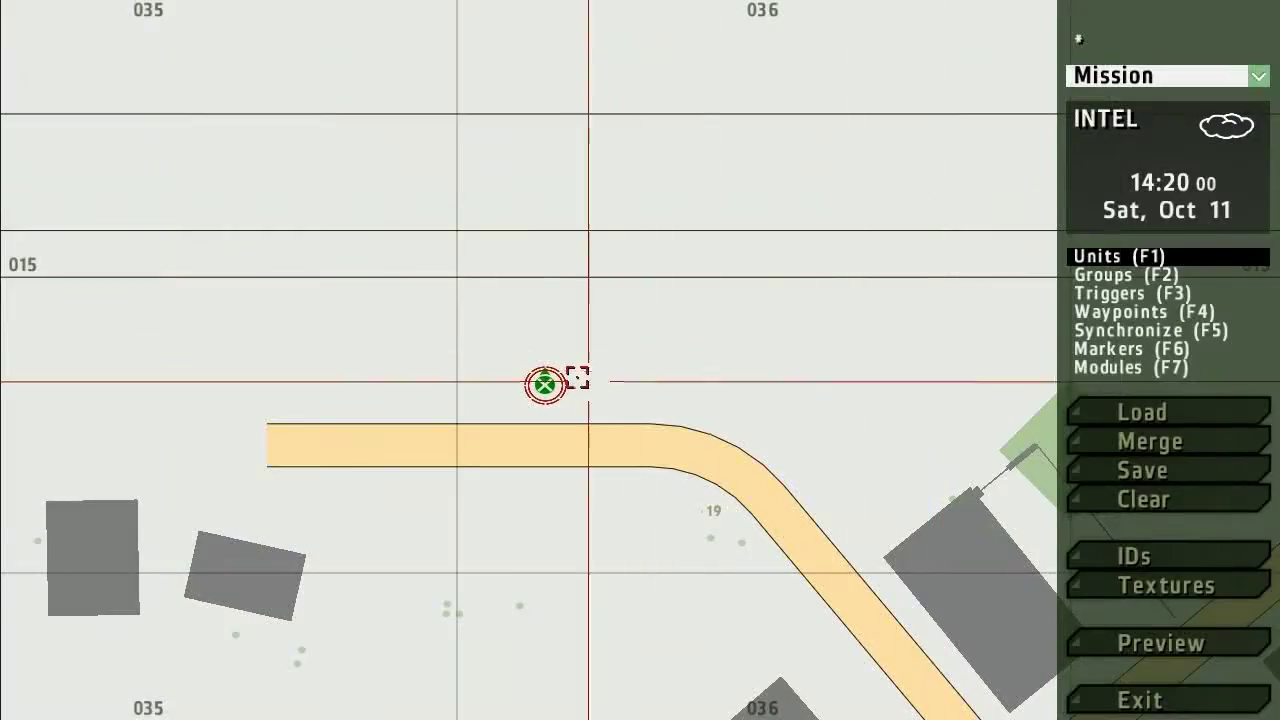
# - Add two Corporal Corpsmen to the Officer's squad
pyautogui.scroll(2, 571, 374)
pyautogui.doubleClick(674, 280)
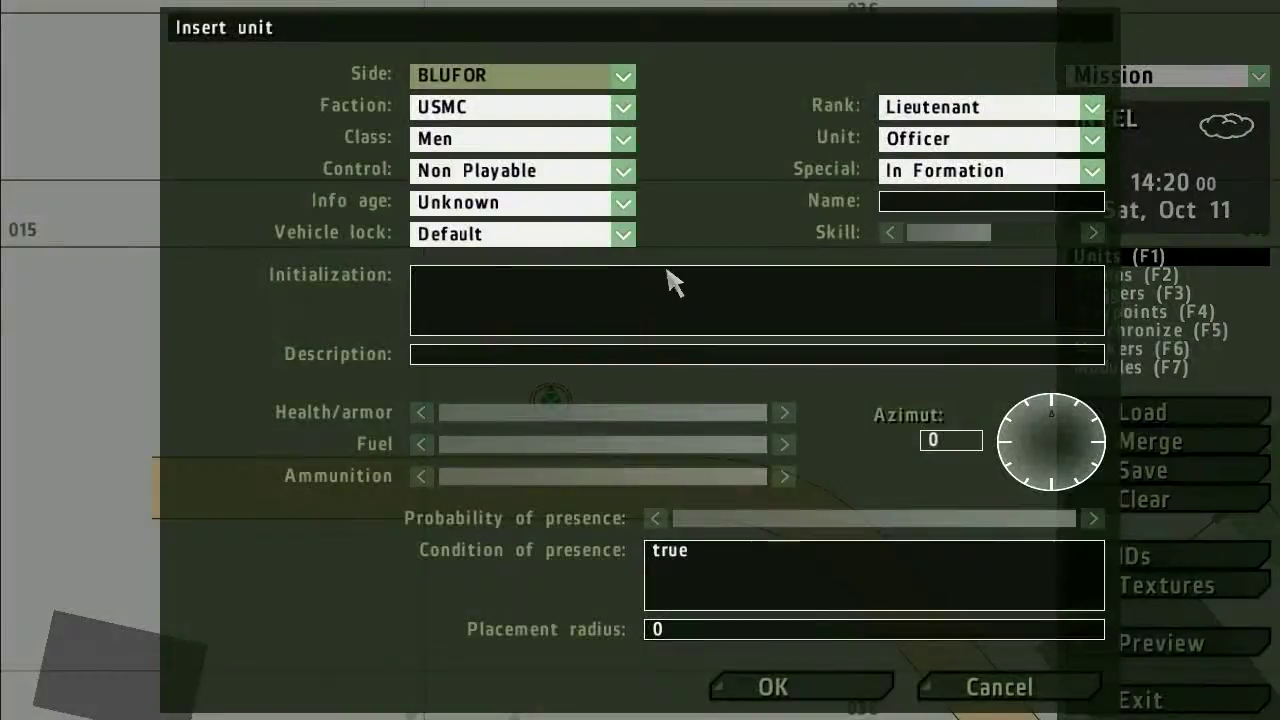
pyautogui.click(952, 108)
pyautogui.click(928, 152)
pyautogui.click(938, 142)
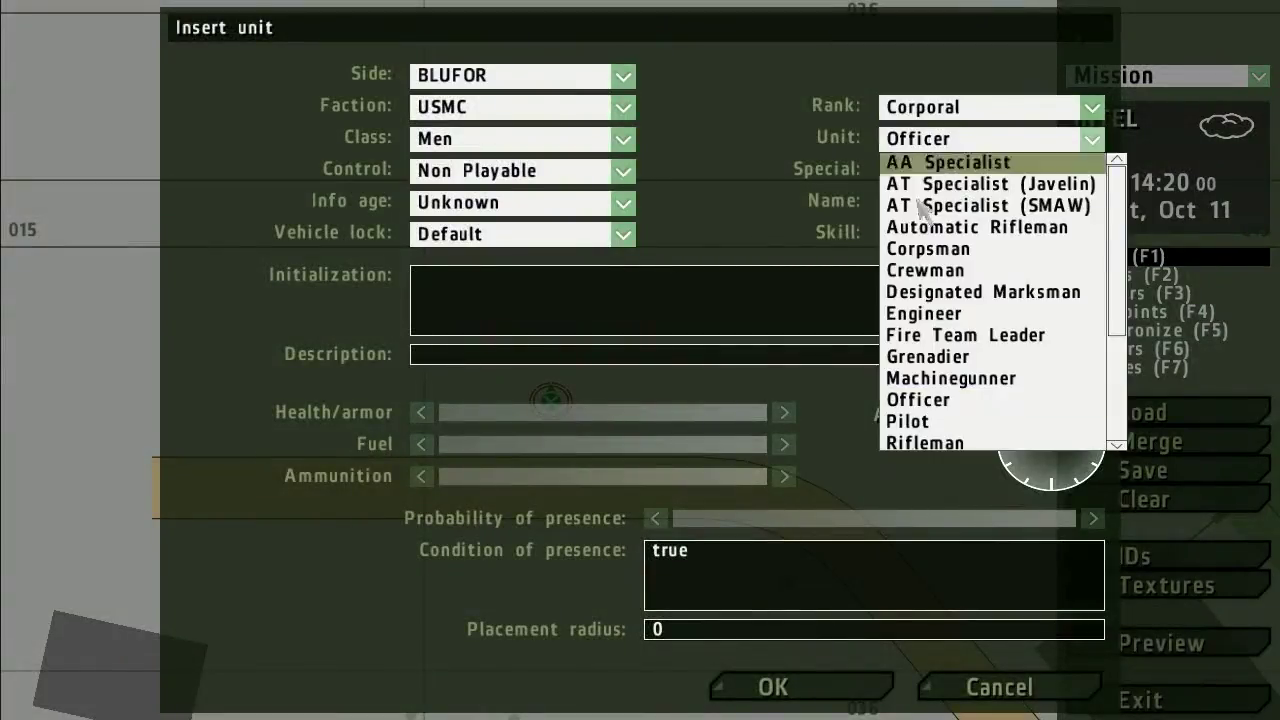
pyautogui.click(928, 249)
pyautogui.press('Return')
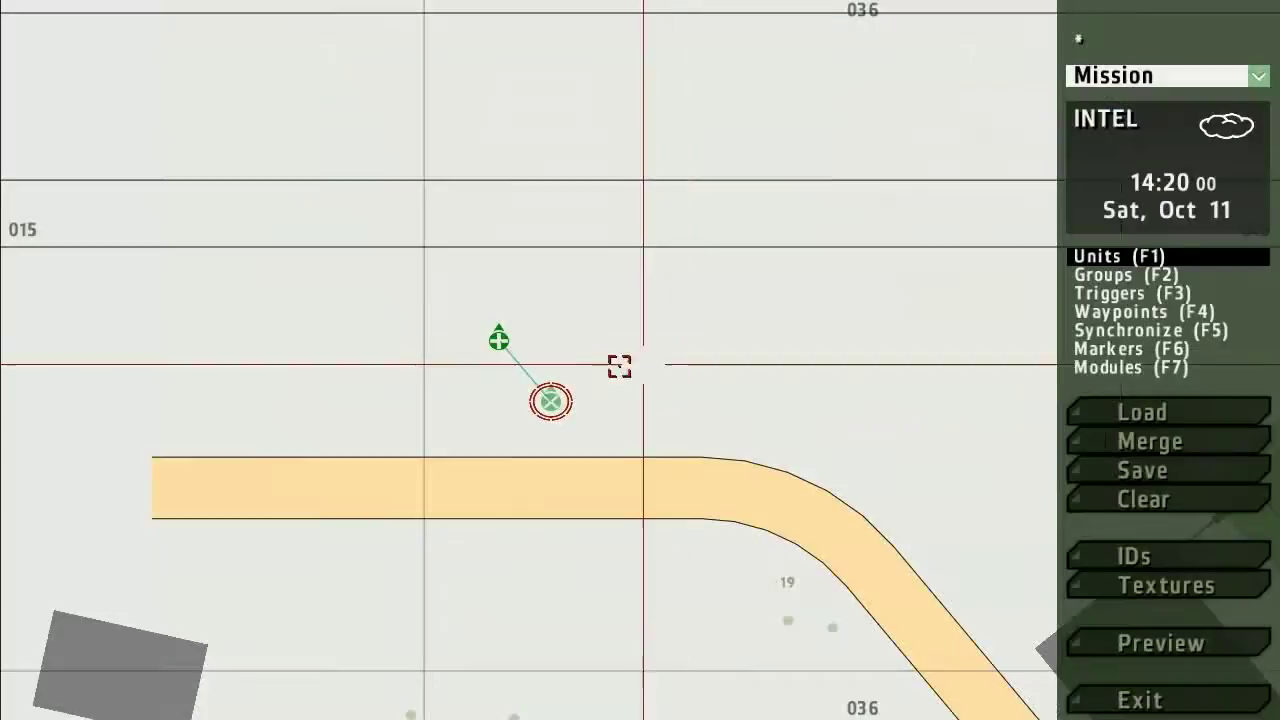
pyautogui.doubleClick(598, 342)
pyautogui.press('Return')
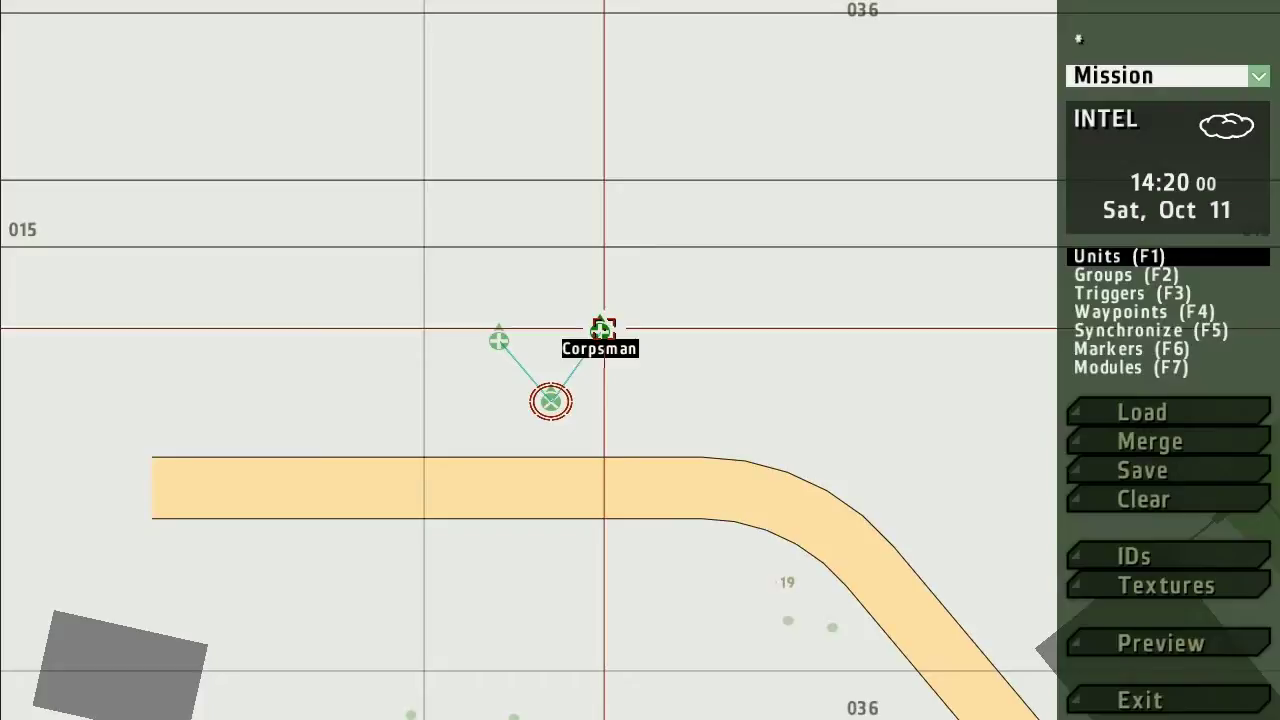
# - Set the Control of both Corpsmen to Playable
pyautogui.doubleClick(497, 341)
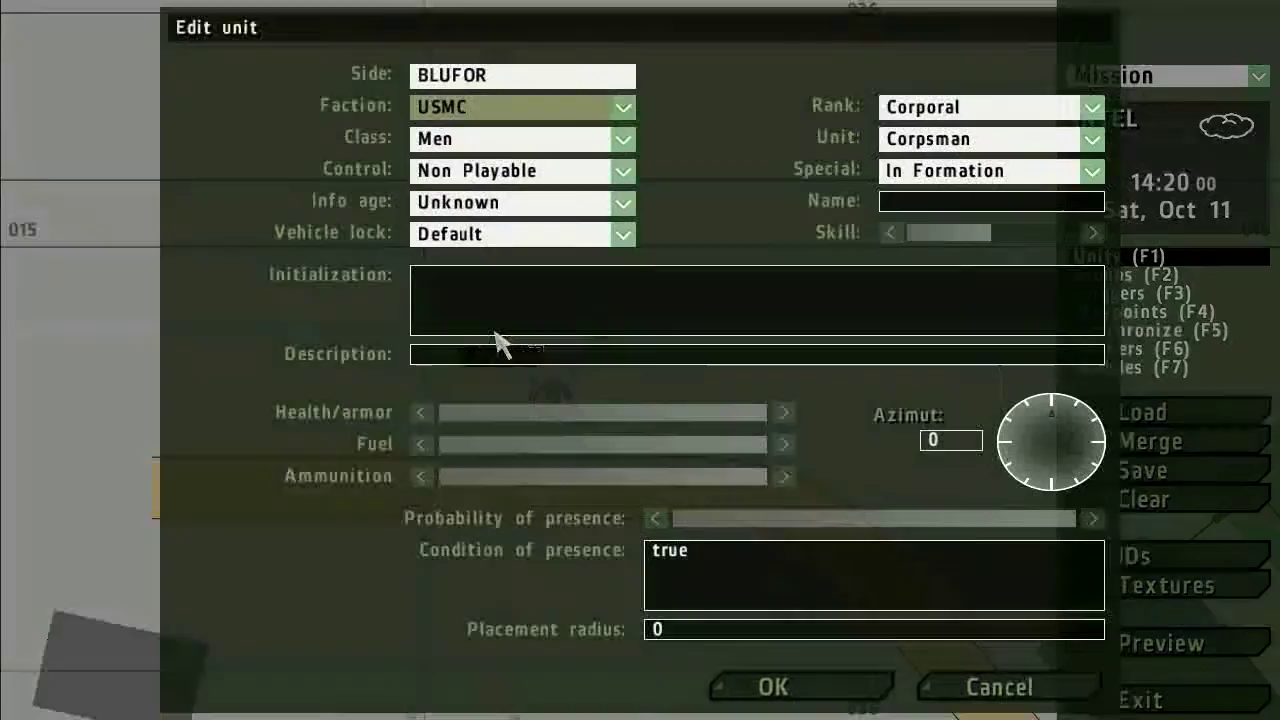
pyautogui.click(483, 172)
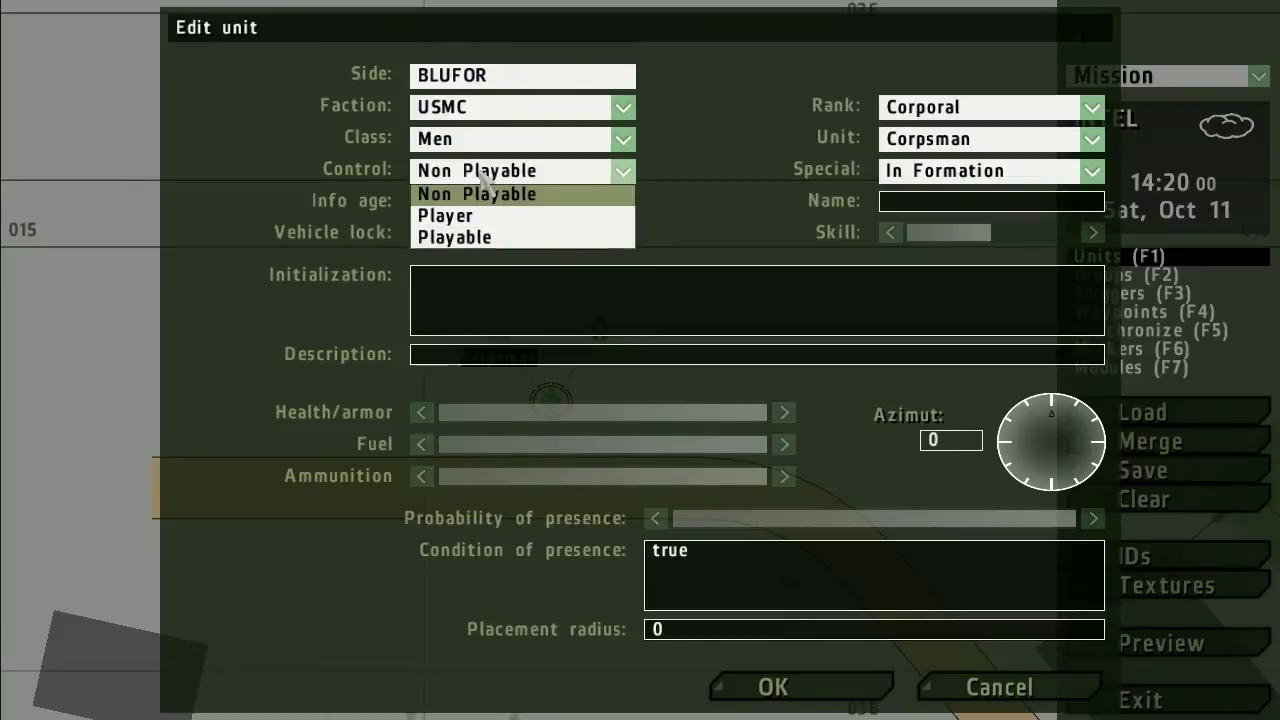
pyautogui.click(477, 238)
pyautogui.click(763, 692)
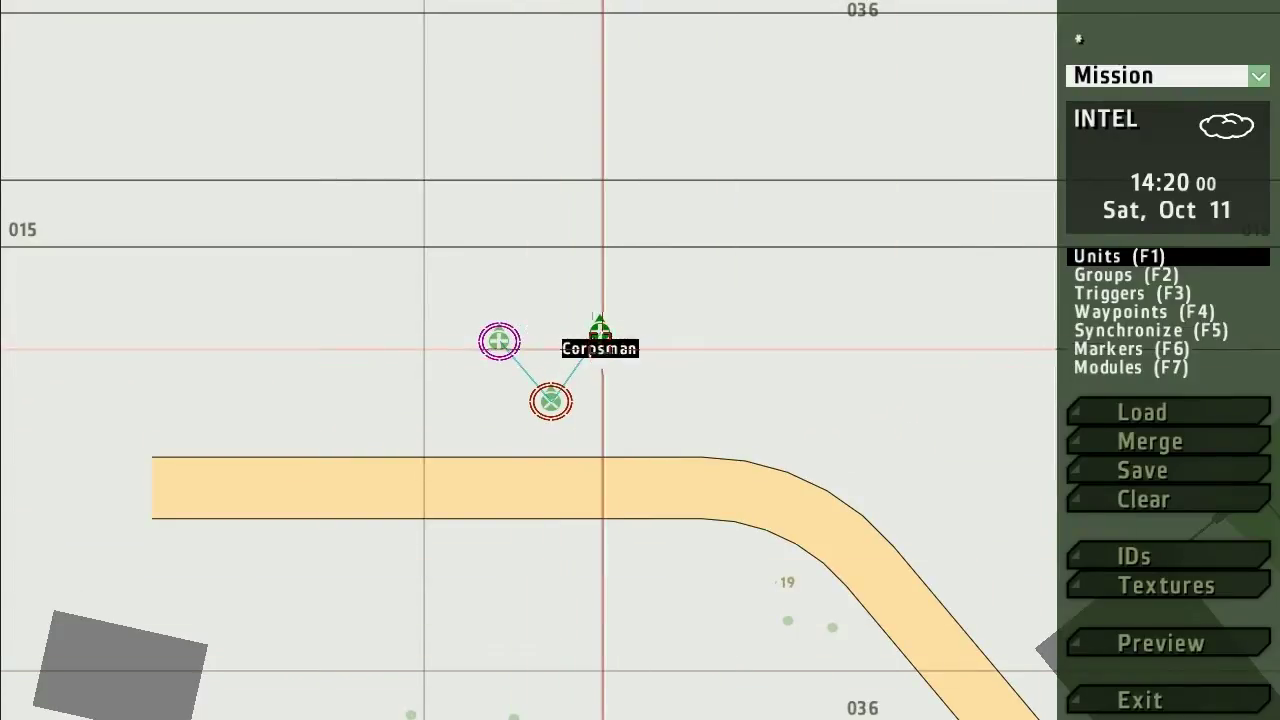
pyautogui.doubleClick(601, 328)
pyautogui.click(515, 172)
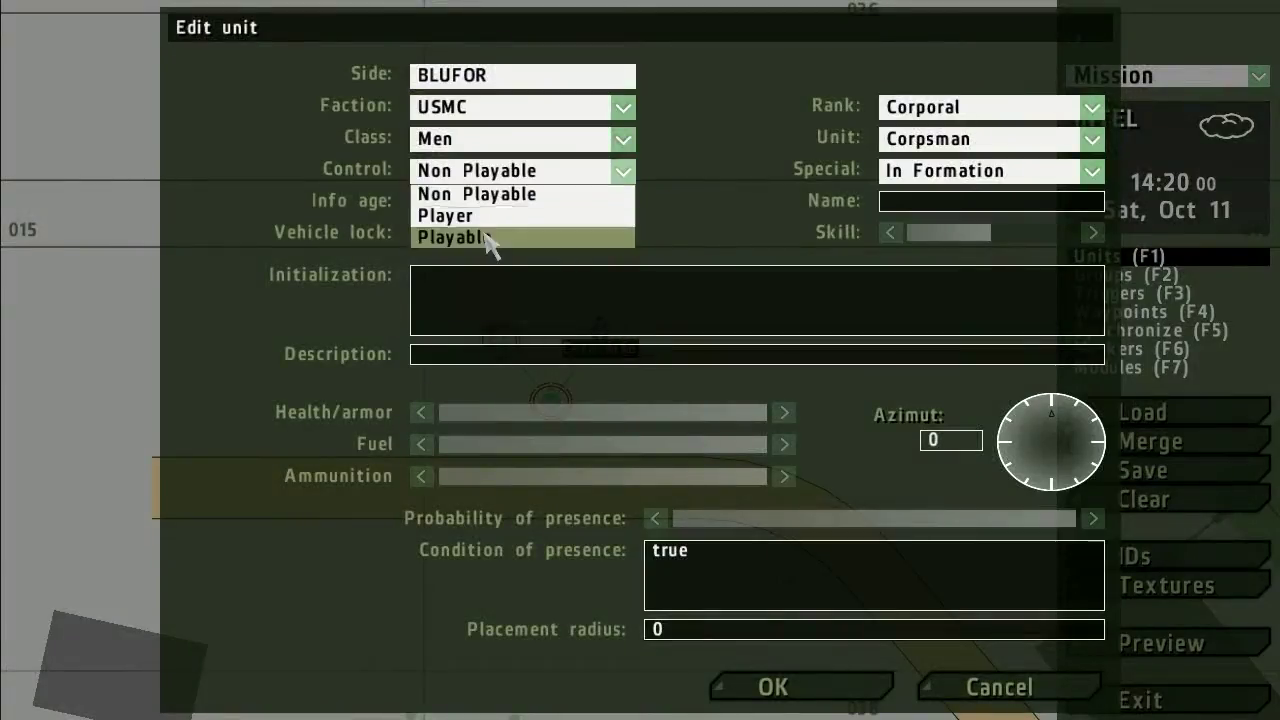
pyautogui.click(476, 240)
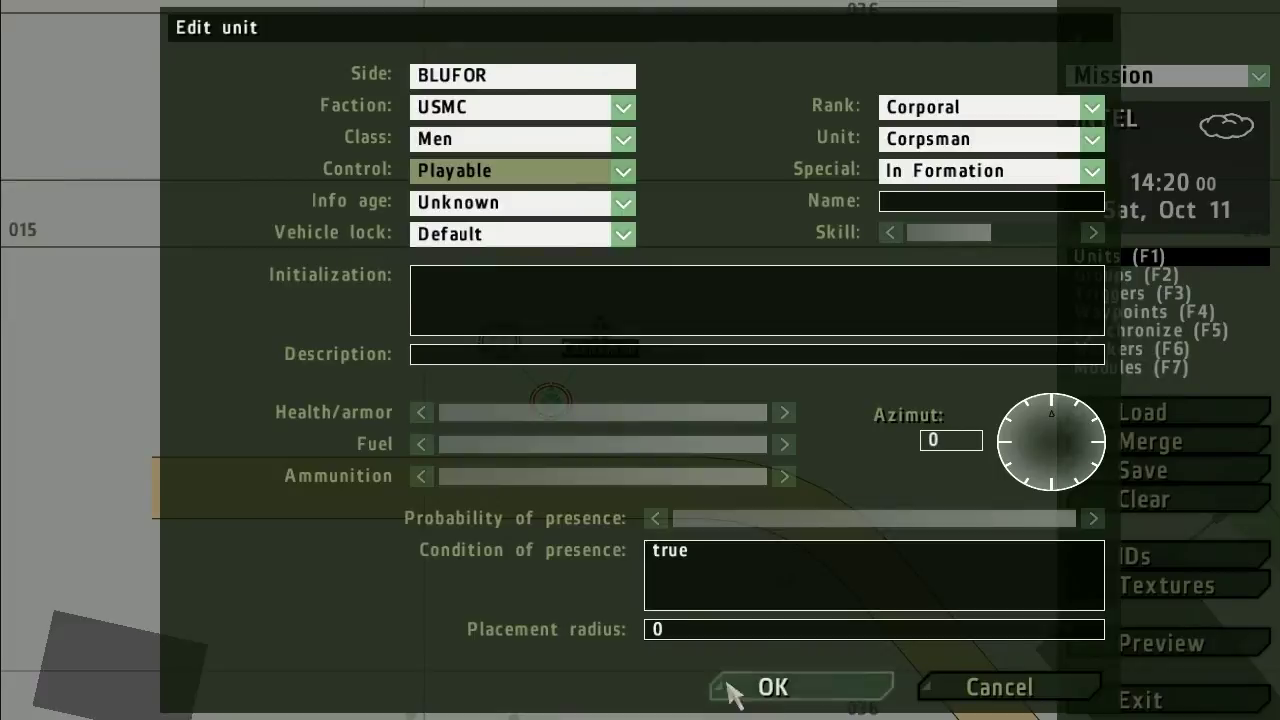
pyautogui.click(773, 688)
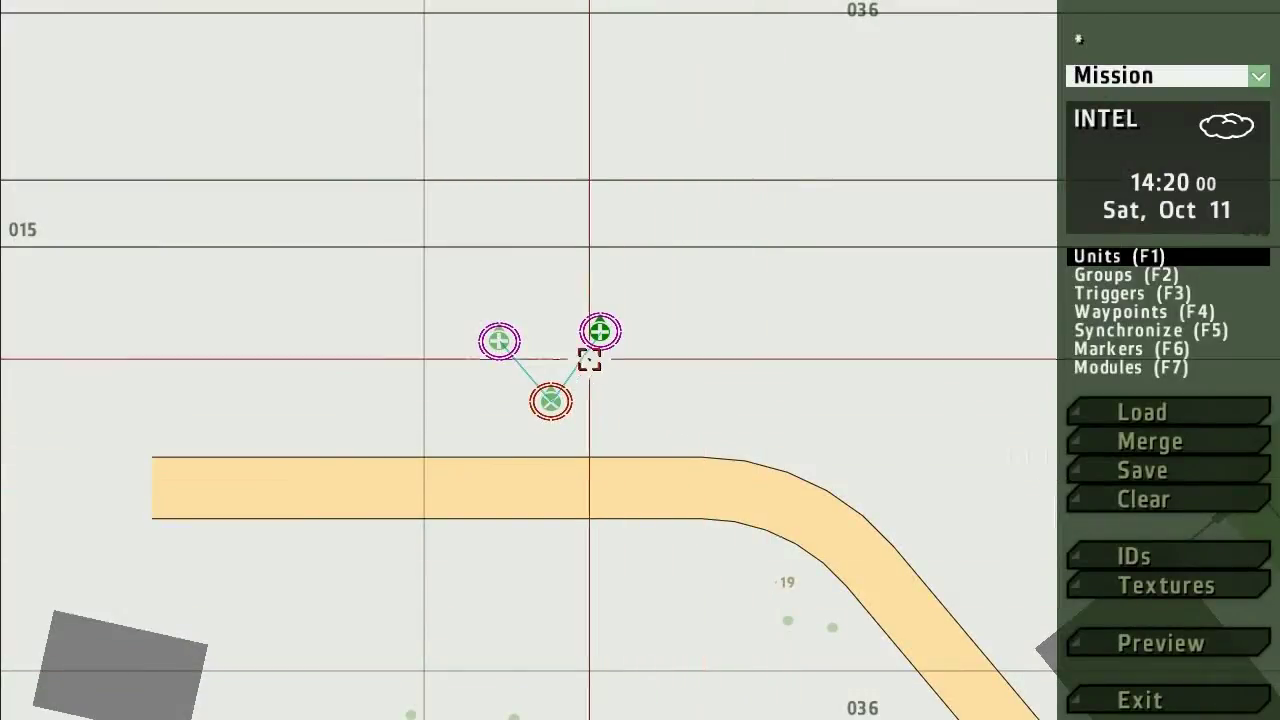
# - Recheck one Corpsman's settings, confirming Control stays Playable
pyautogui.doubleClick(500, 338)
pyautogui.click(483, 172)
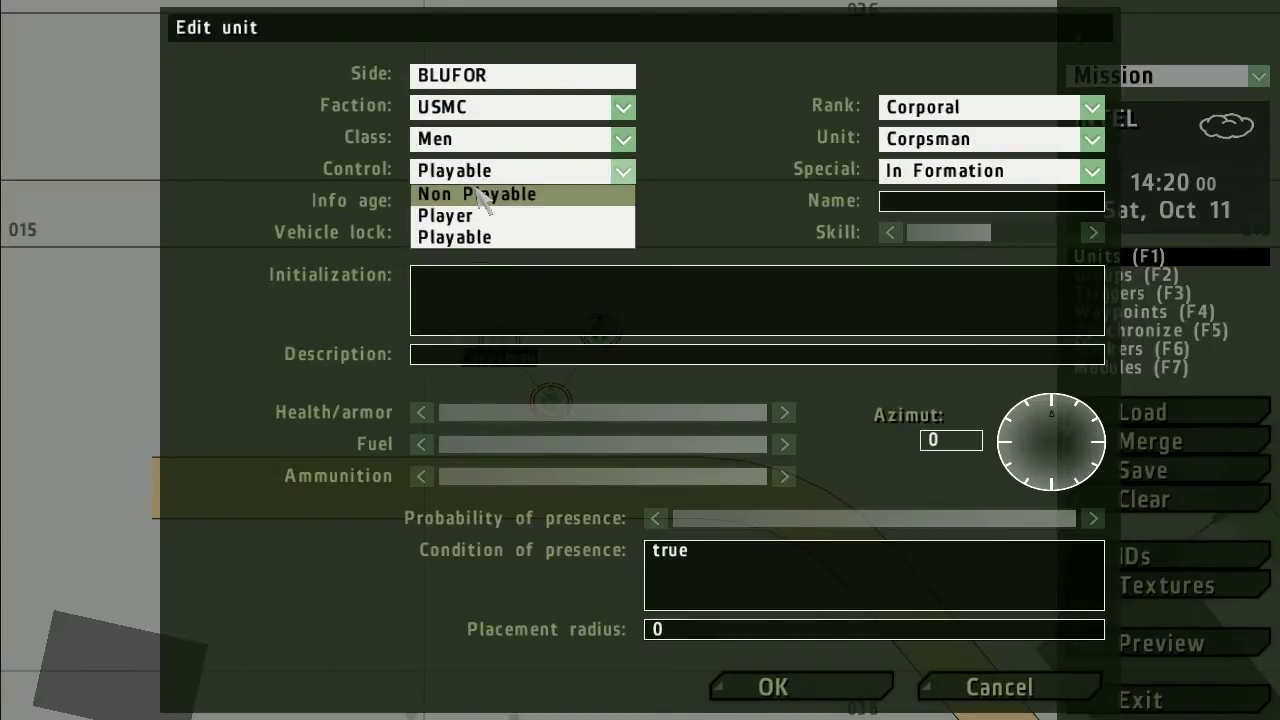
pyautogui.click(472, 238)
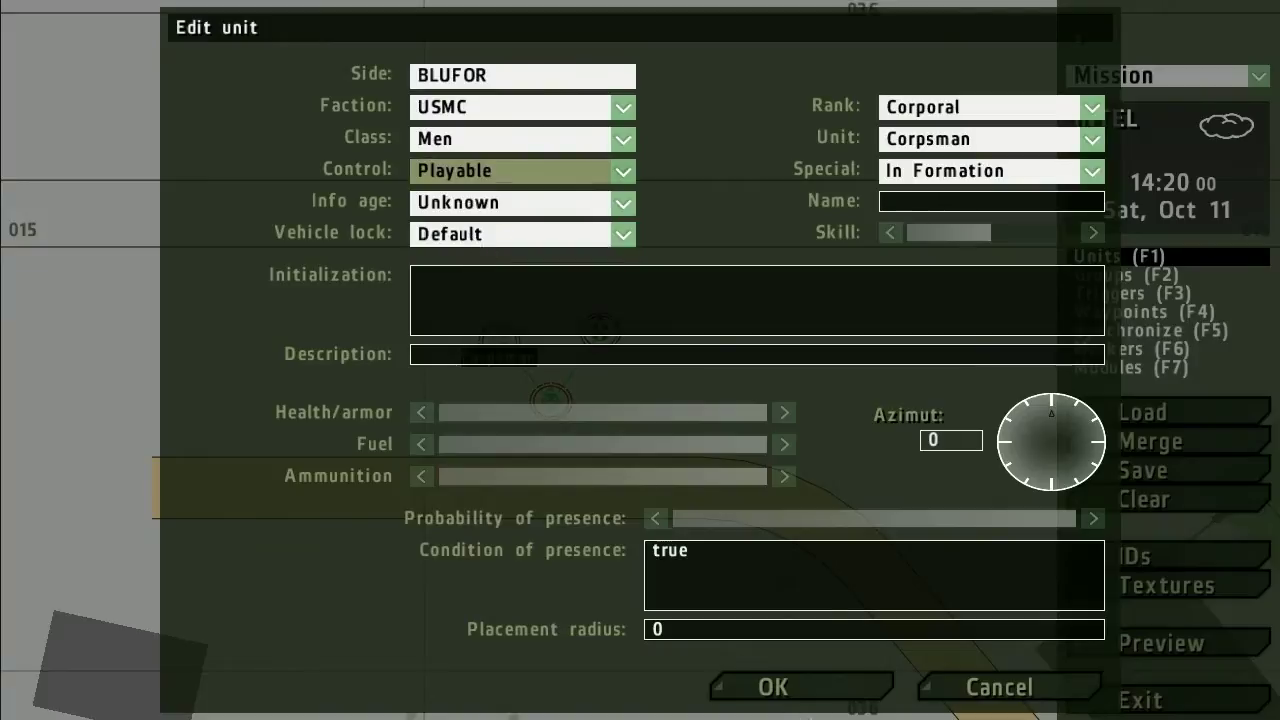
pyautogui.click(794, 690)
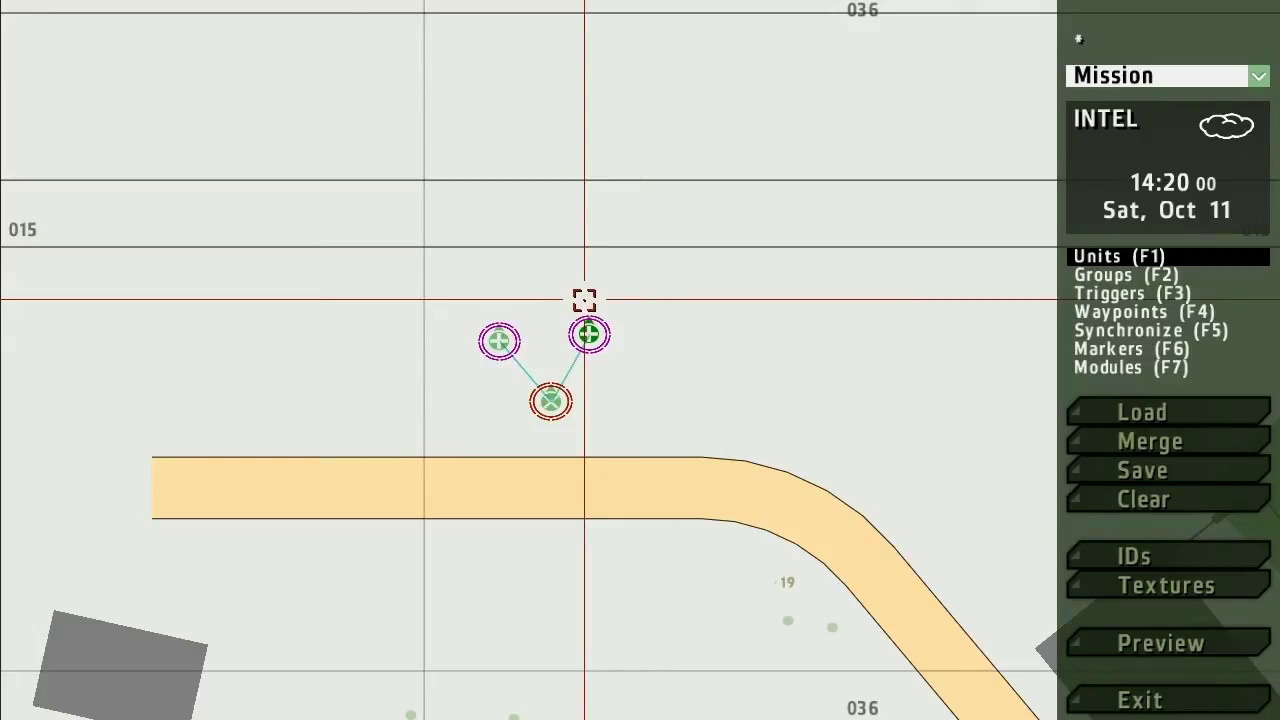
pyautogui.moveTo(443, 254); pyautogui.dragTo(494, 363, button='right')
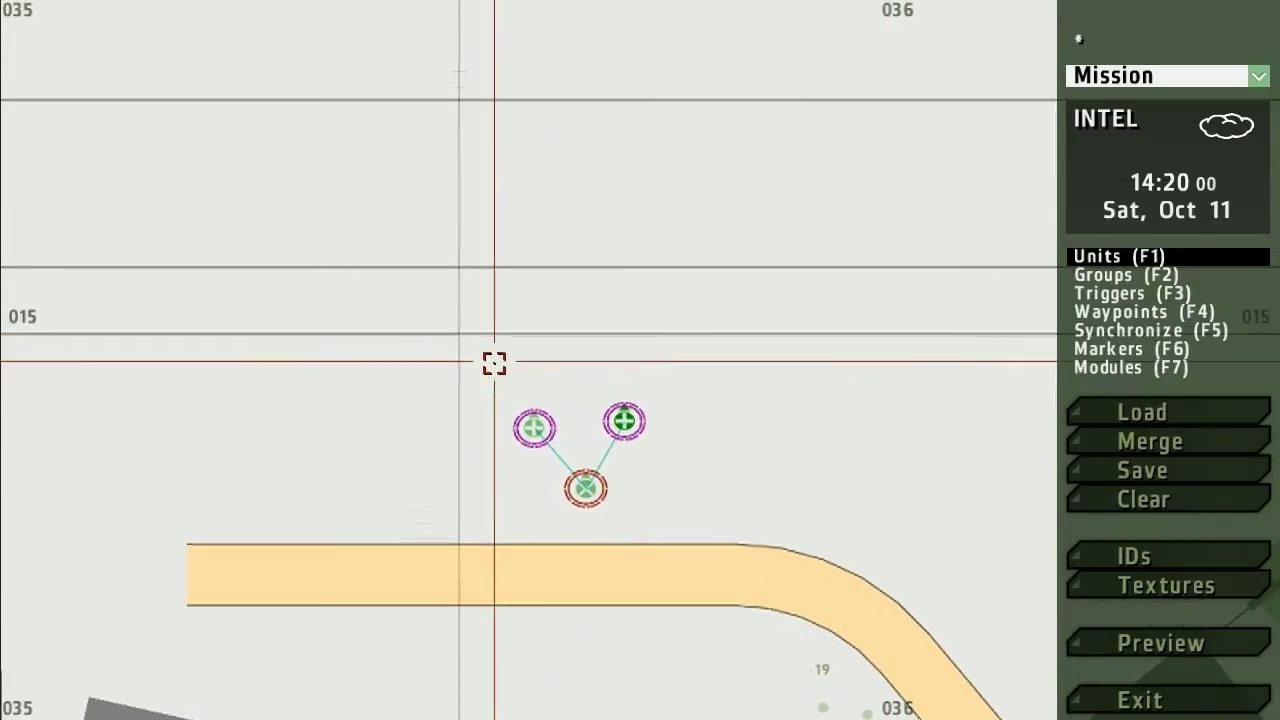
pyautogui.doubleClick(577, 337)
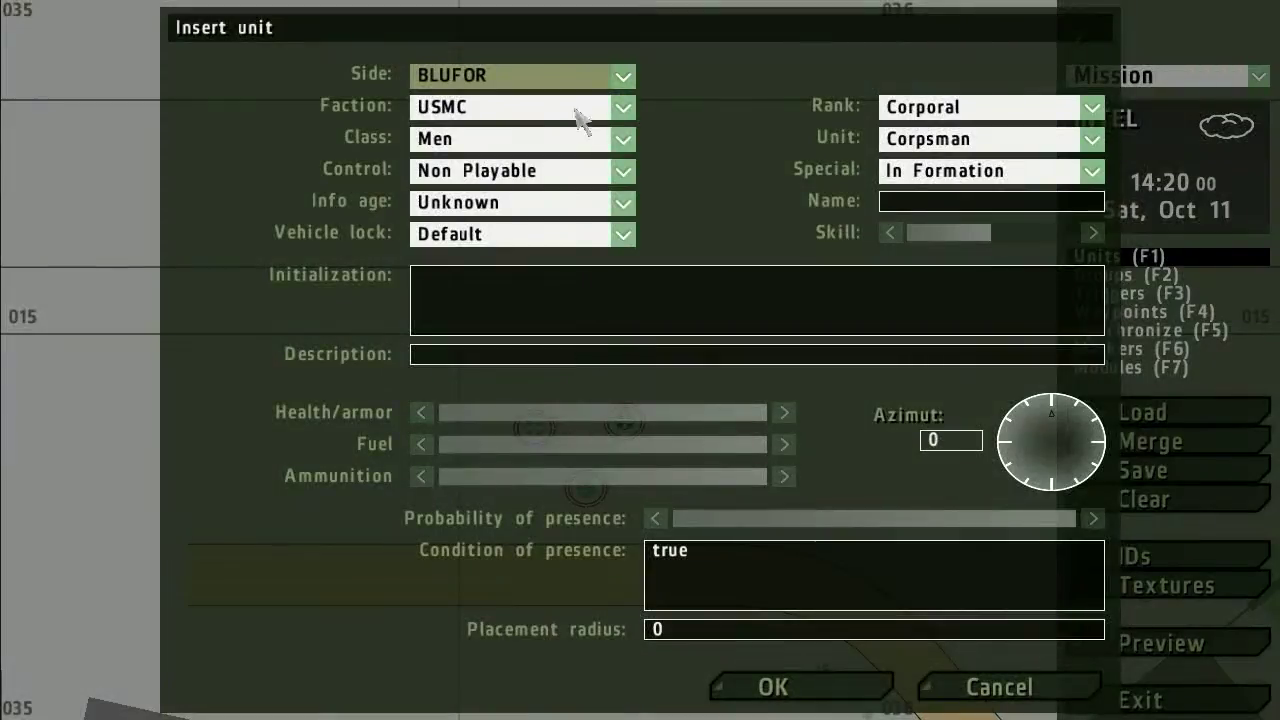
# - Place an Empty-side Objects-class Flag (USA) just above the squad
pyautogui.click(520, 76)
pyautogui.click(505, 240)
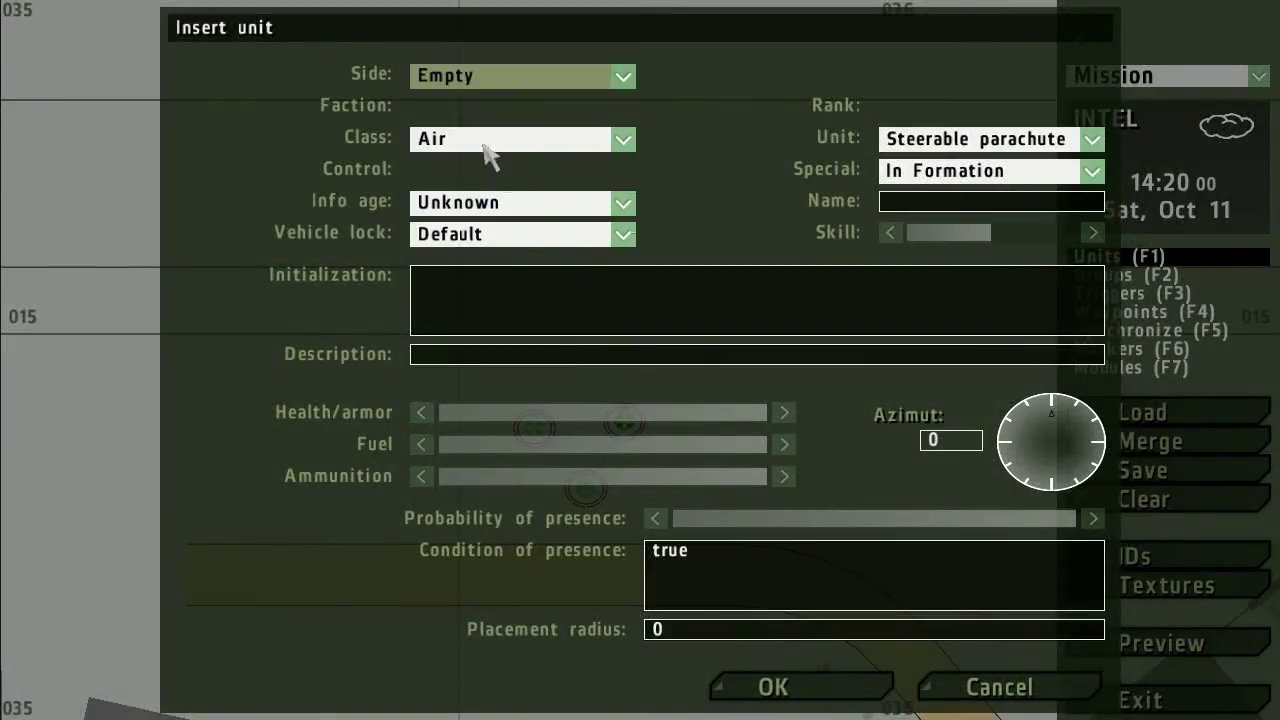
pyautogui.click(486, 142)
pyautogui.click(490, 358)
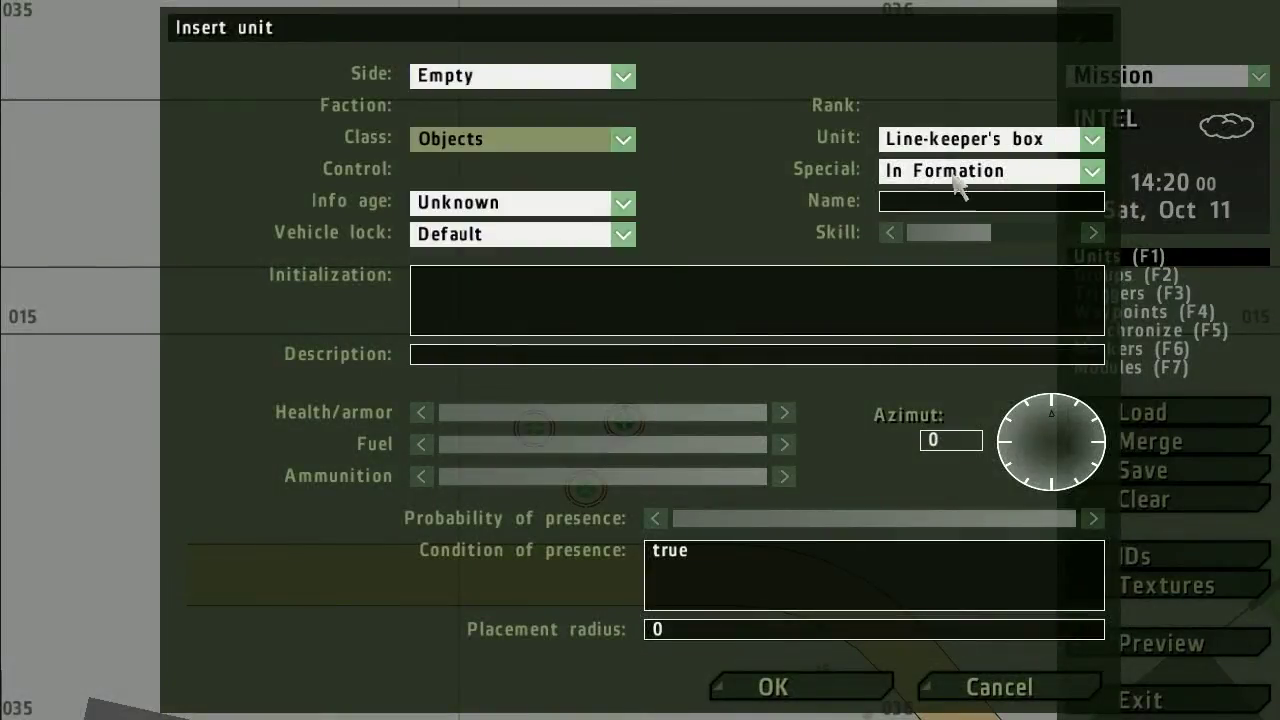
pyautogui.click(950, 140)
pyautogui.scroll(1, 985, 372)
pyautogui.scroll(3, 985, 340)
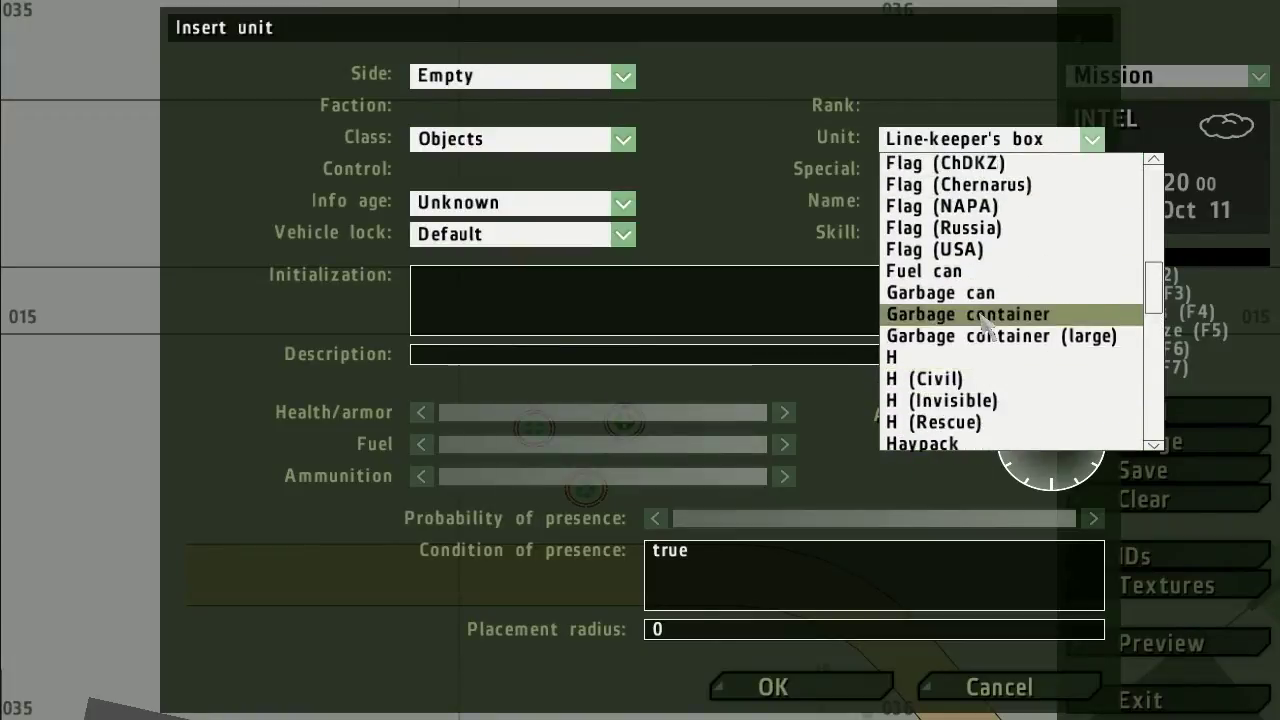
pyautogui.click(960, 267)
pyautogui.click(995, 148)
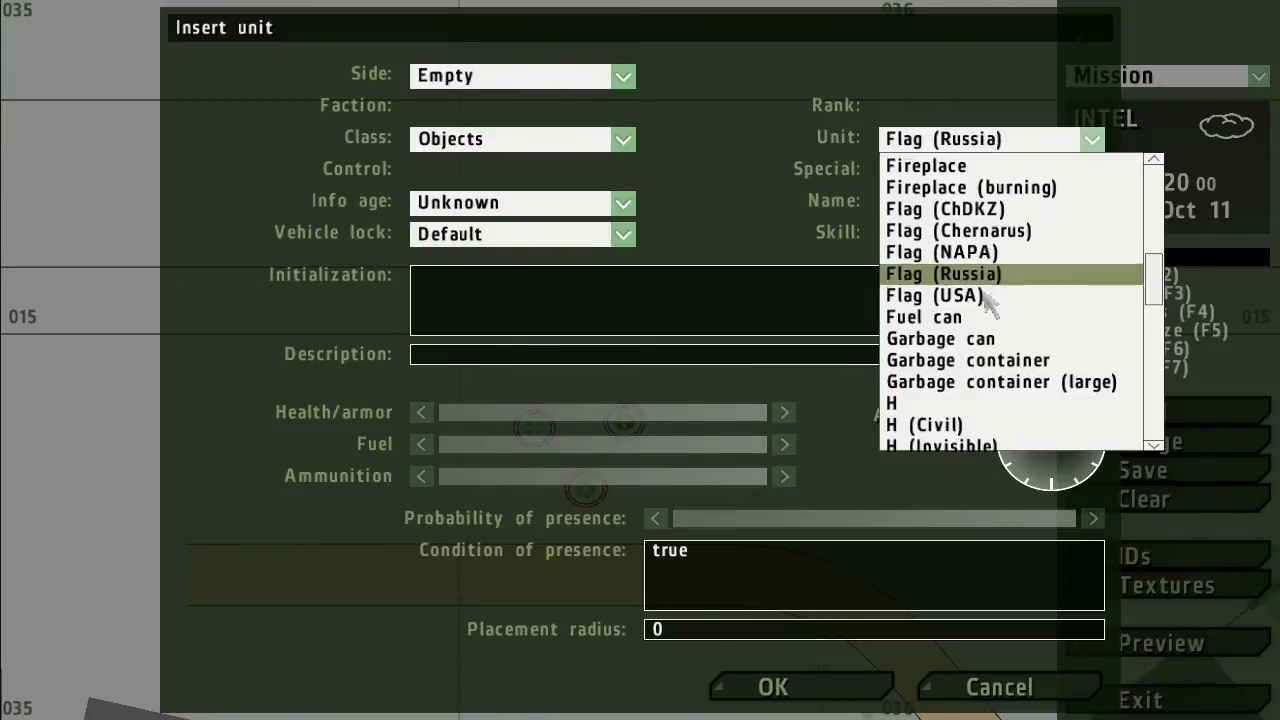
pyautogui.click(977, 300)
pyautogui.click(785, 688)
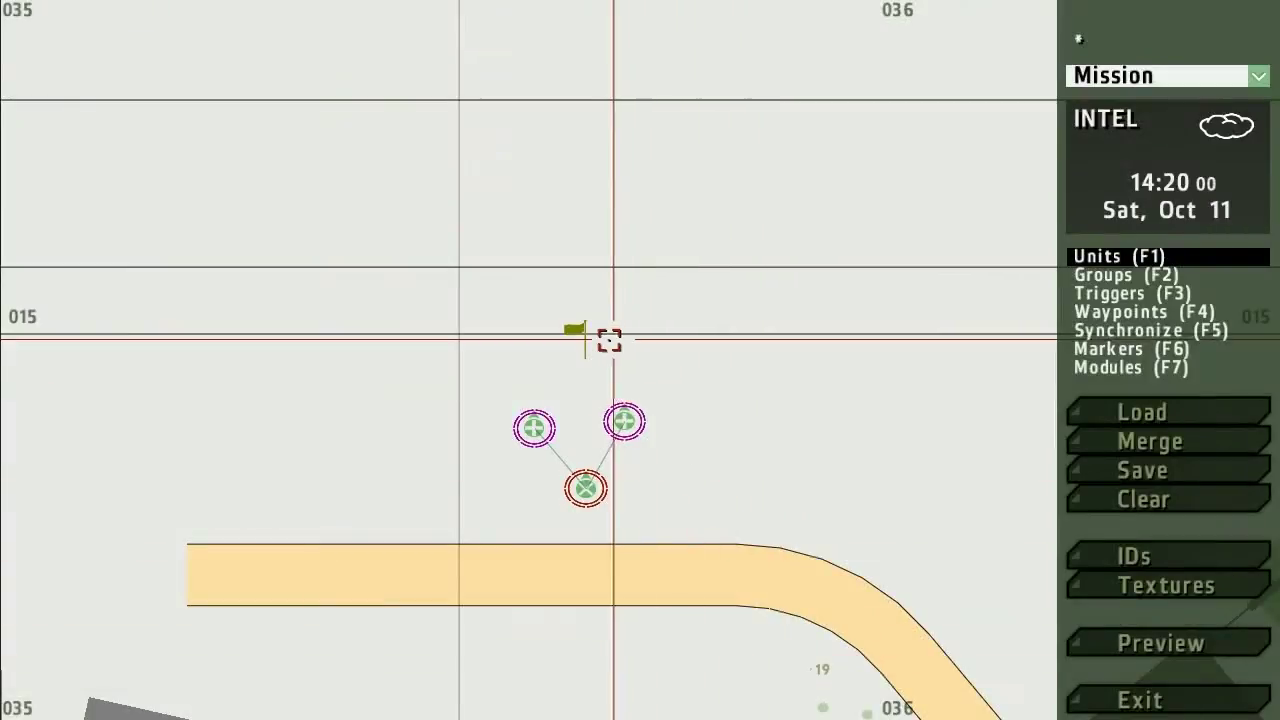
pyautogui.scroll(3, 608, 340)
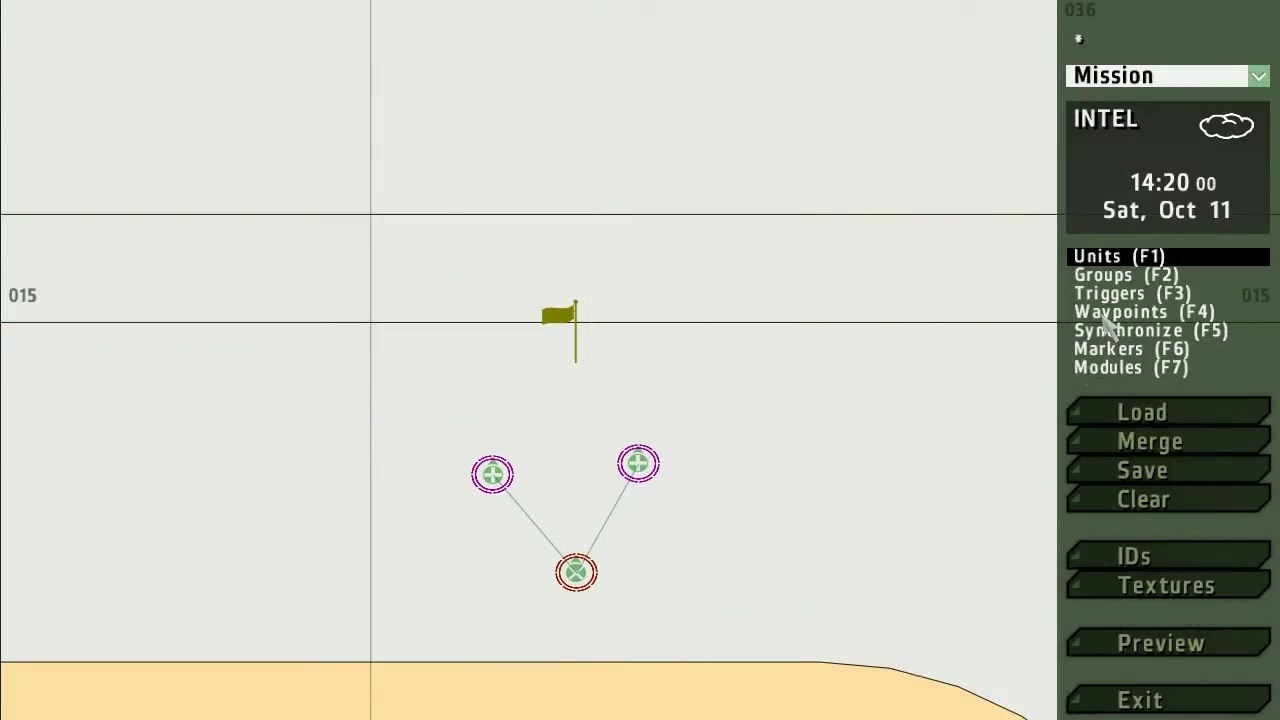
pyautogui.click(1115, 350)
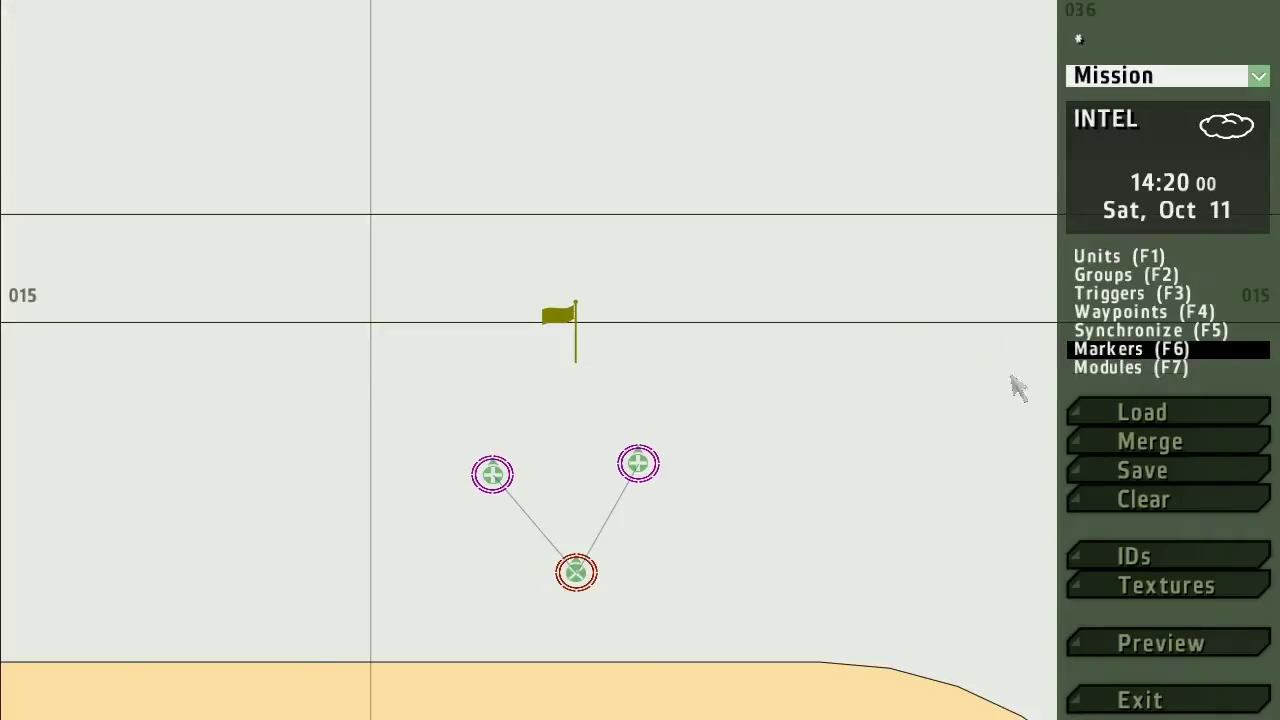
# - Create a green icon-style marker with the Flag icon above the units
pyautogui.doubleClick(559, 405)
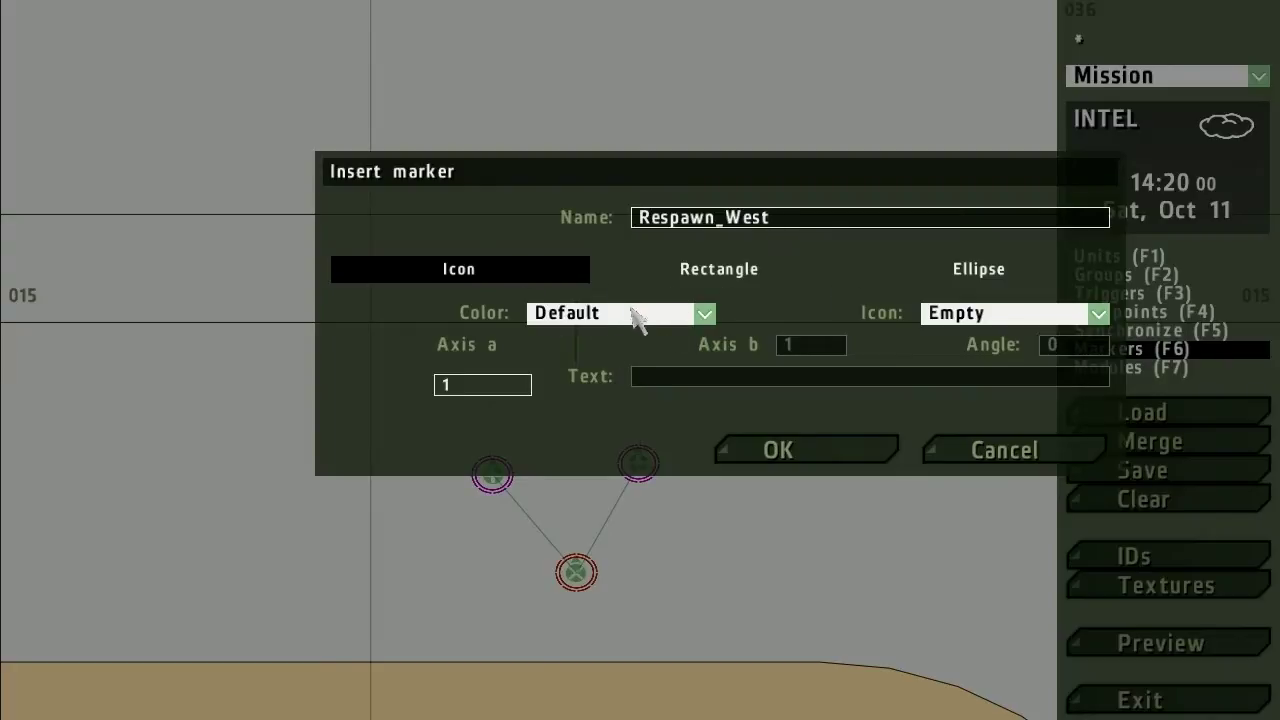
pyautogui.click(465, 271)
pyautogui.click(623, 320)
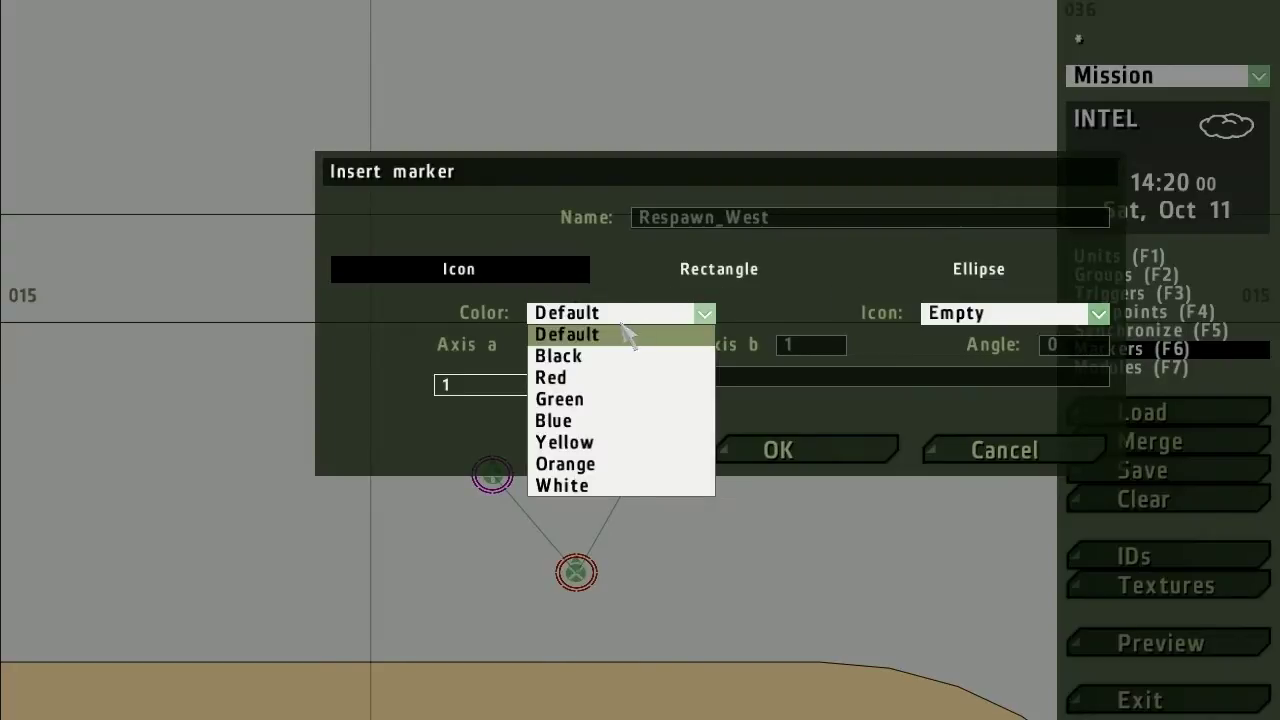
pyautogui.click(600, 399)
pyautogui.click(1015, 318)
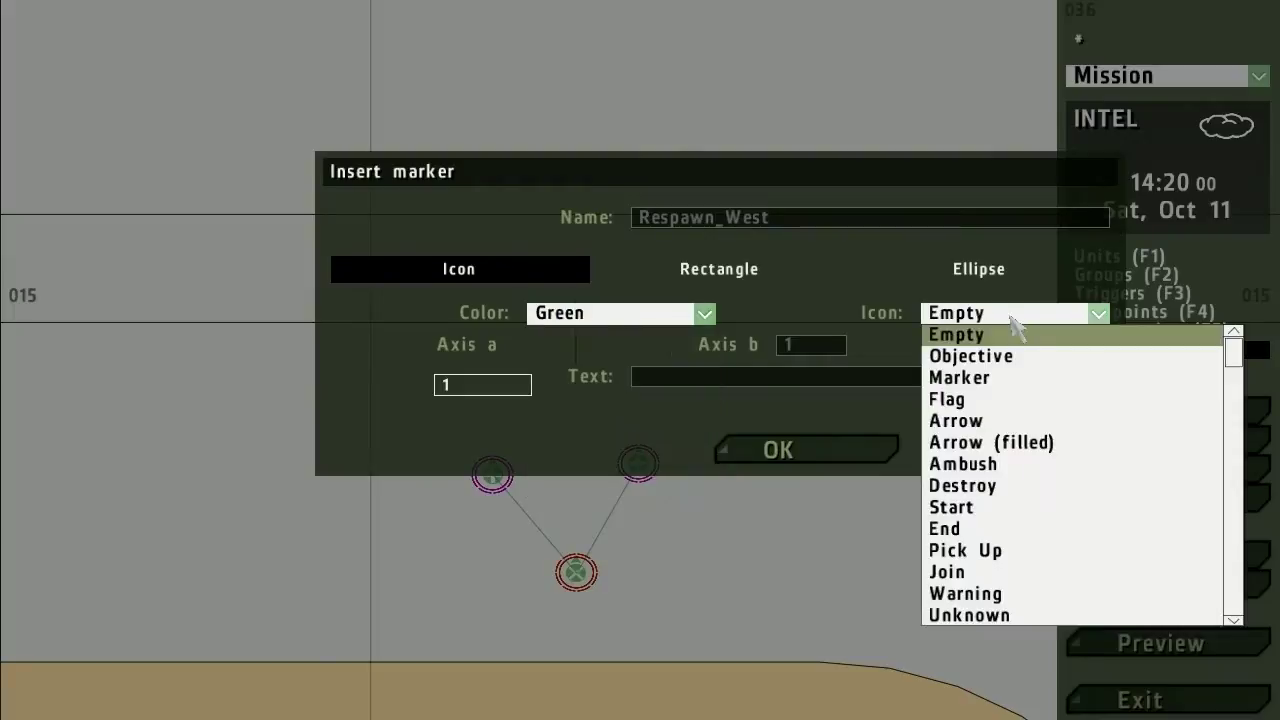
pyautogui.press('Up')
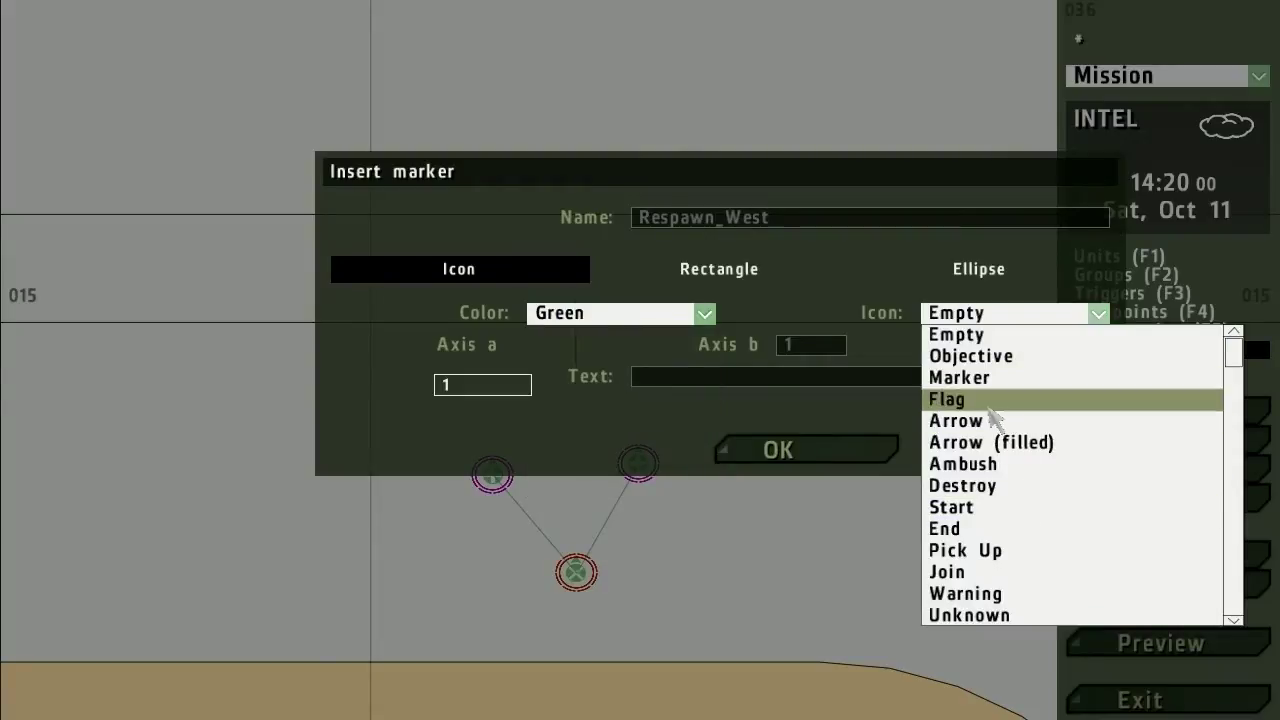
pyautogui.press('Return')
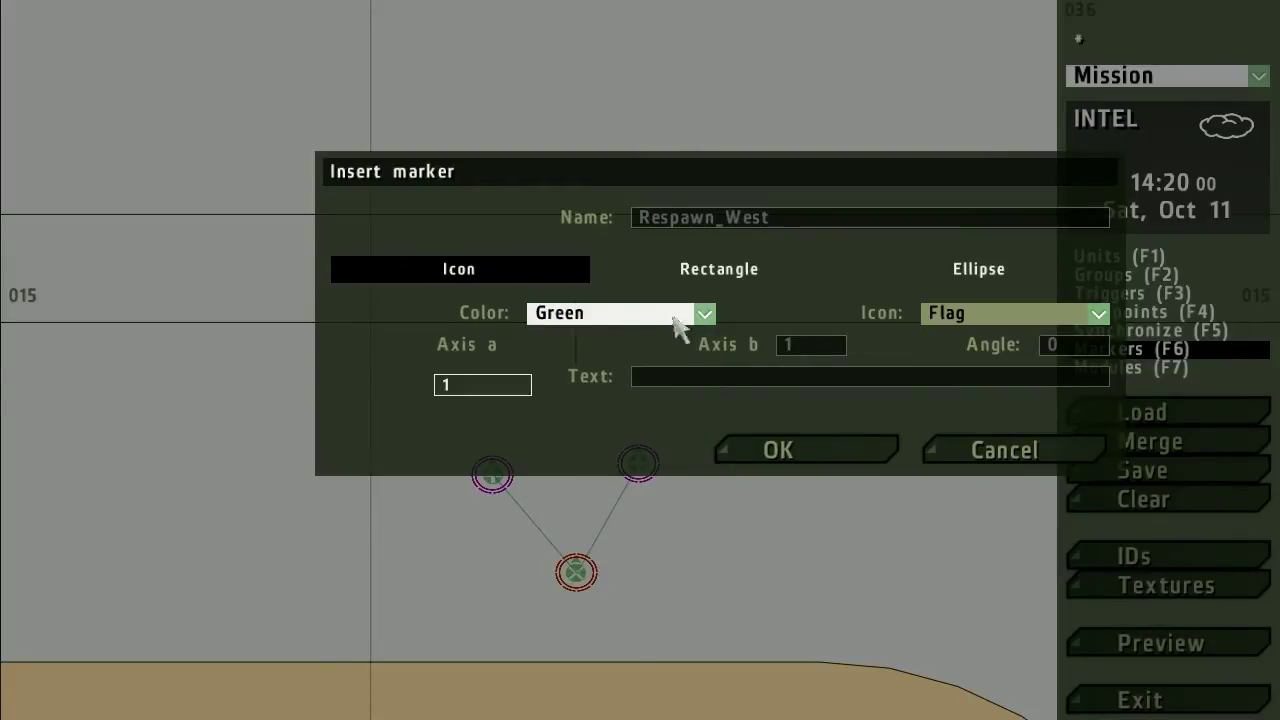
# - Label the marker Base, name it Respawn_West, and add it to the map
pyautogui.click(680, 378)
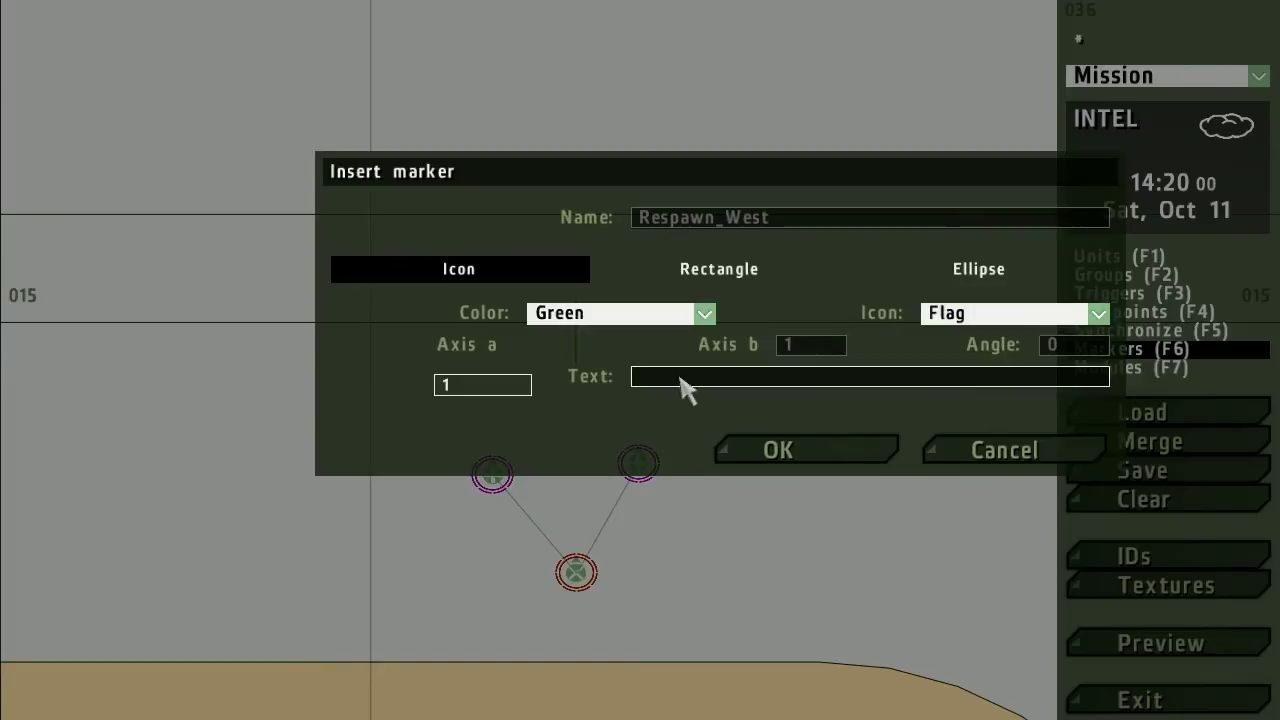
pyautogui.write('Base')
pyautogui.moveTo(642, 217); pyautogui.dragTo(770, 217)
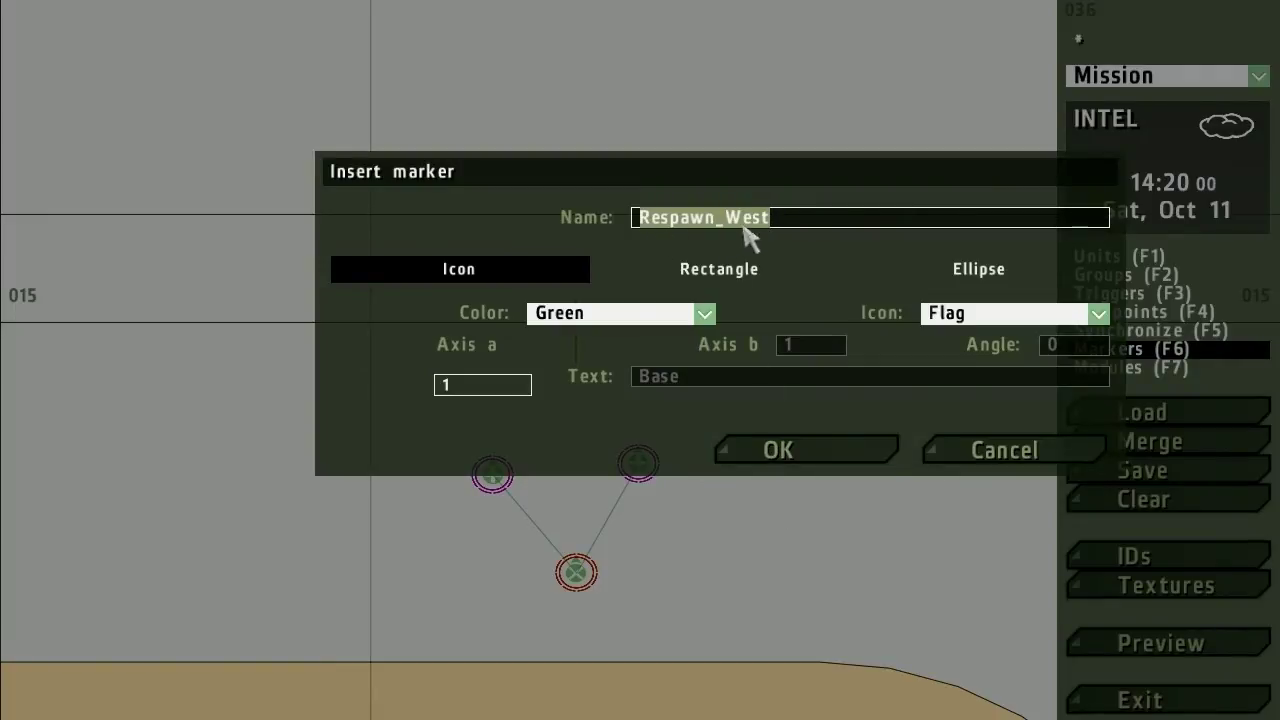
pyautogui.click(783, 455)
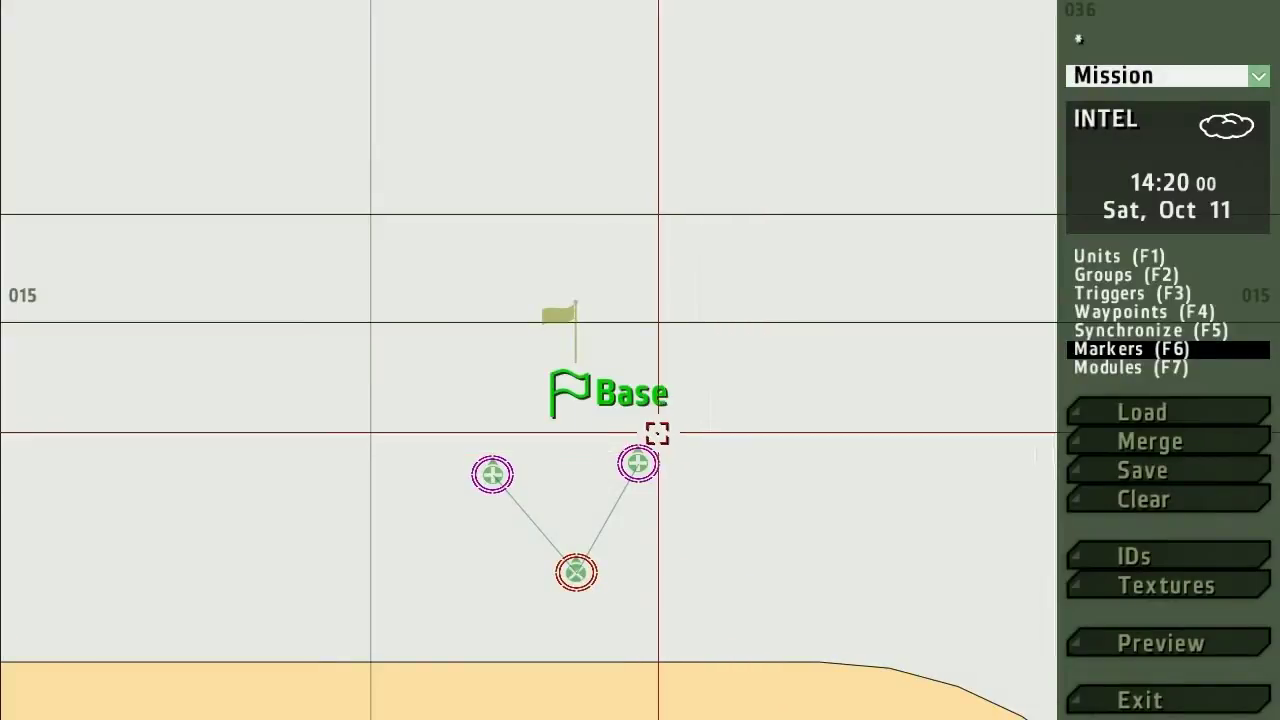
pyautogui.click(1112, 258)
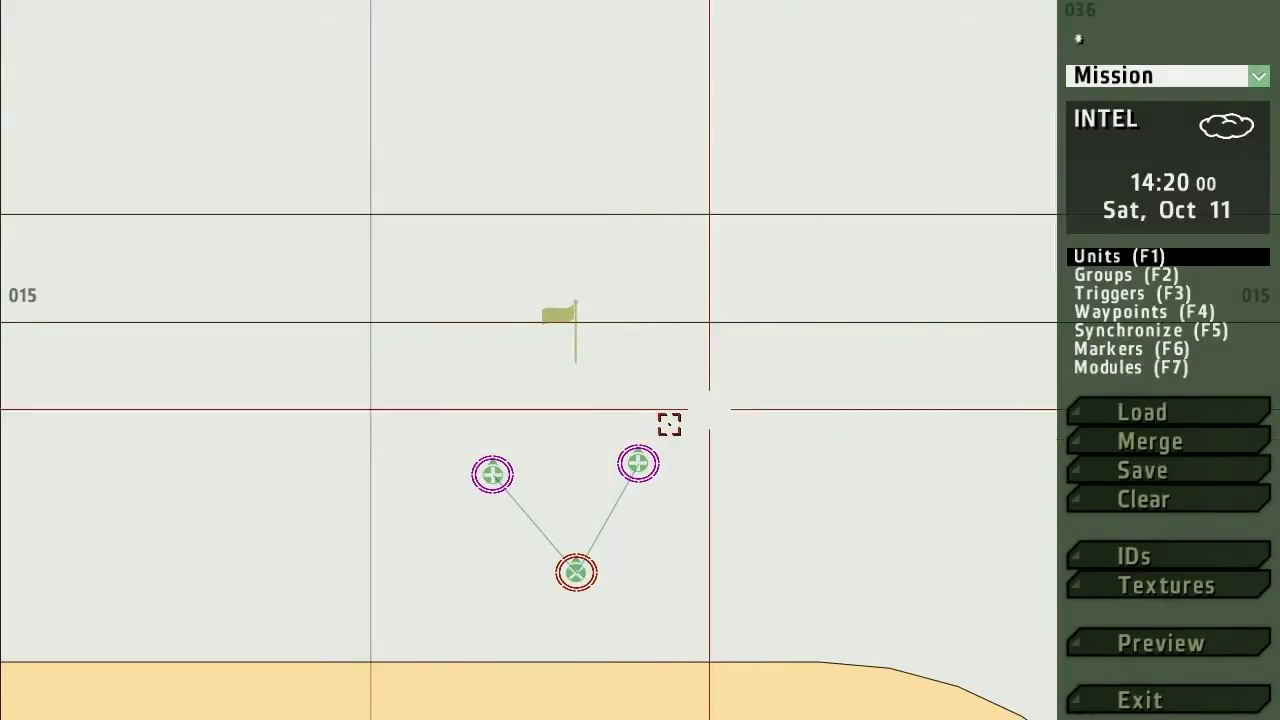
pyautogui.click(1118, 315)
# - Set the Intel name to Multi Respawn and description to 'now i can make missions start to finish'
pyautogui.click(1118, 350)
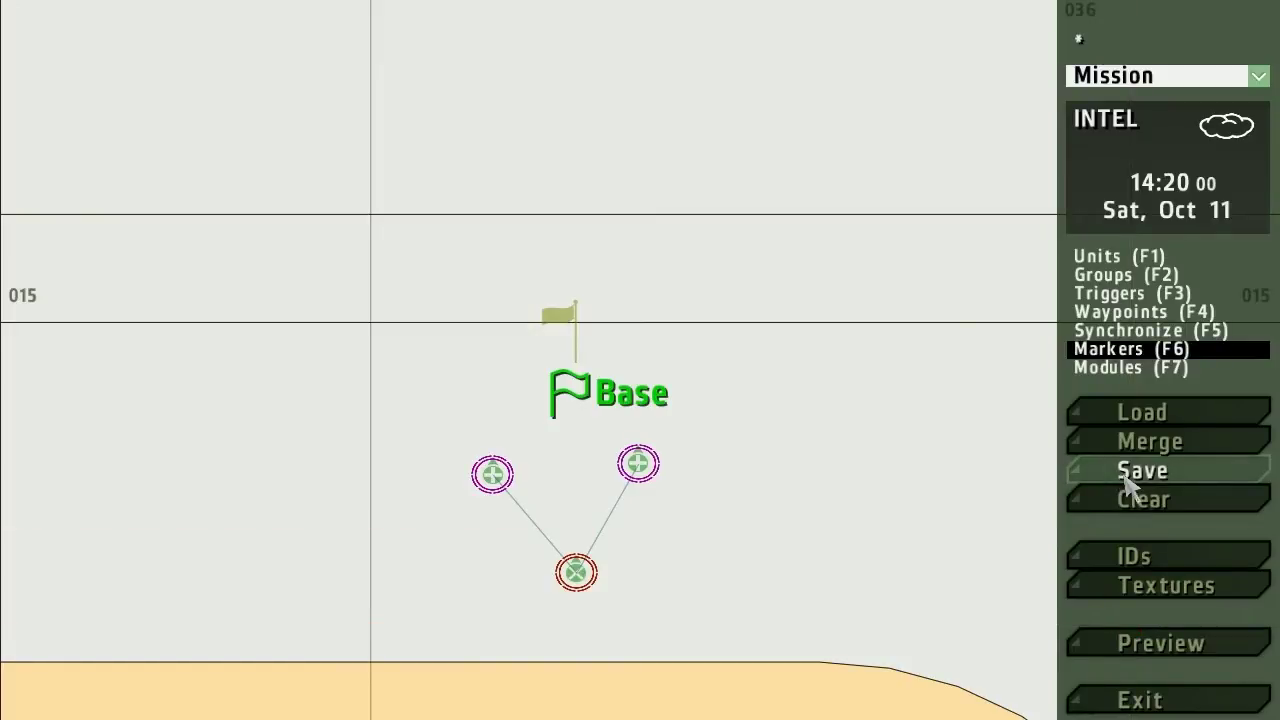
pyautogui.click(1115, 128)
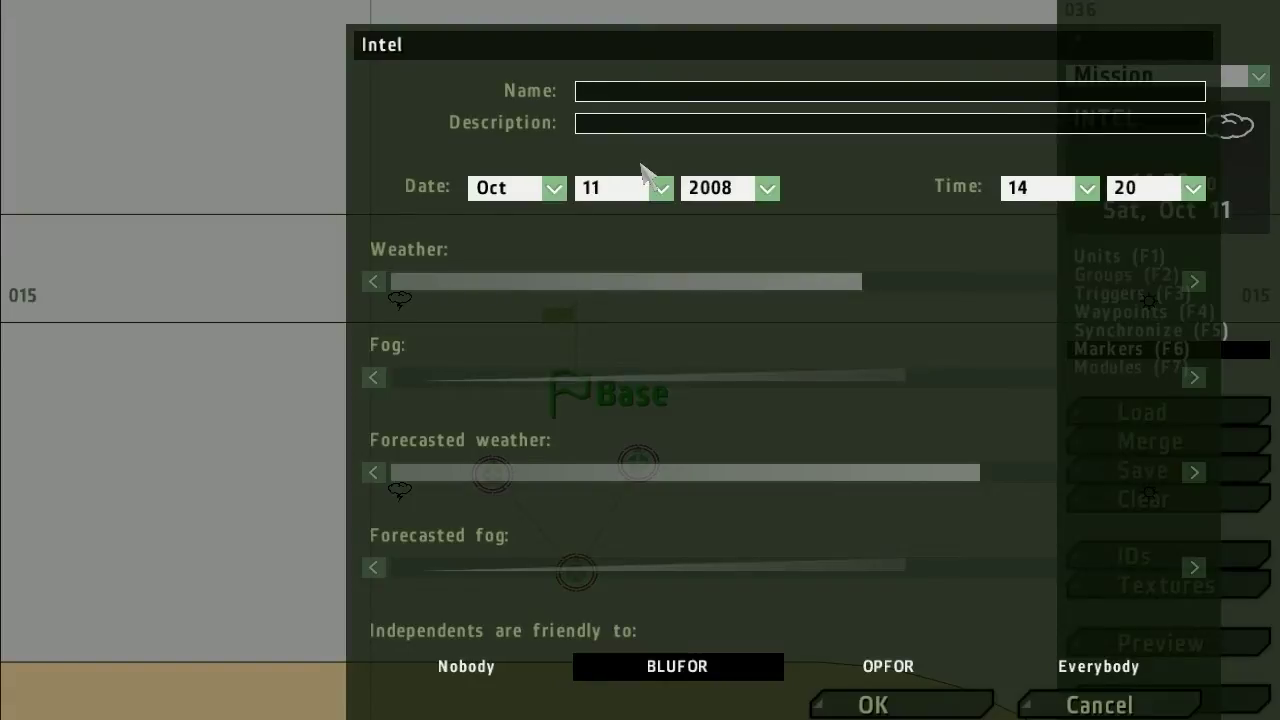
pyautogui.write('Multi Respawn')
pyautogui.press('Tab')
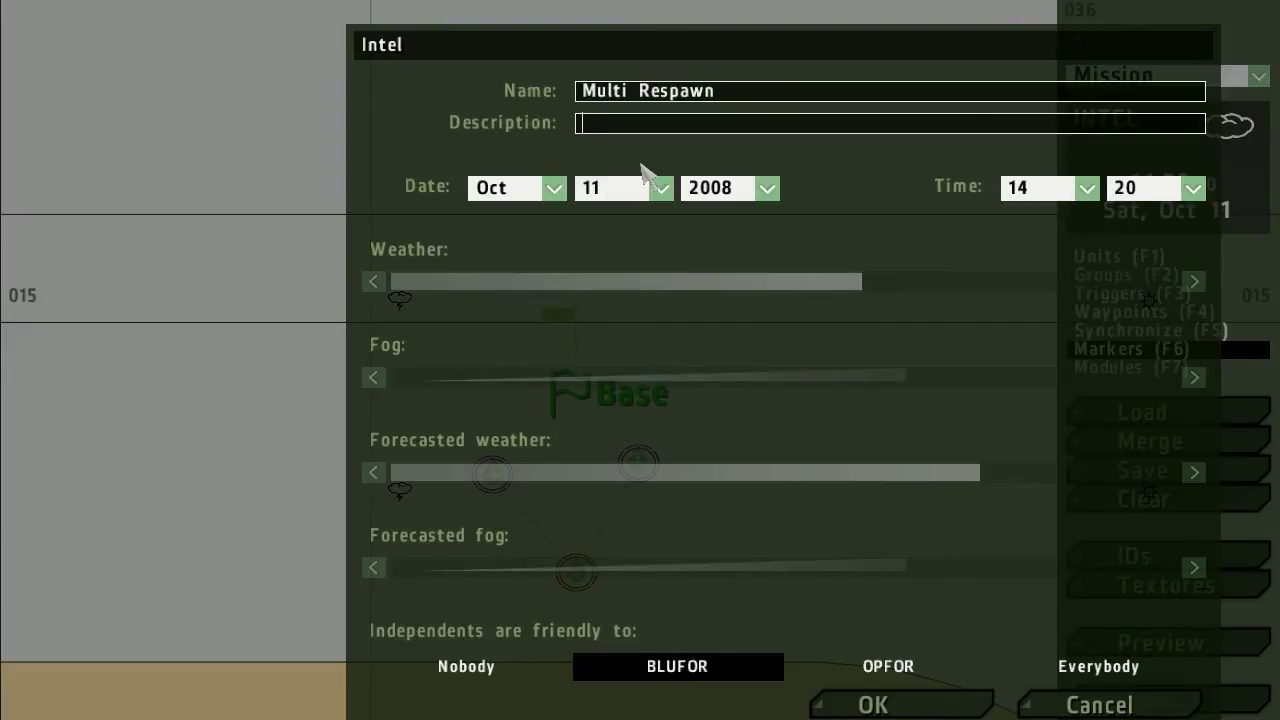
pyautogui.write('now i can make missio')
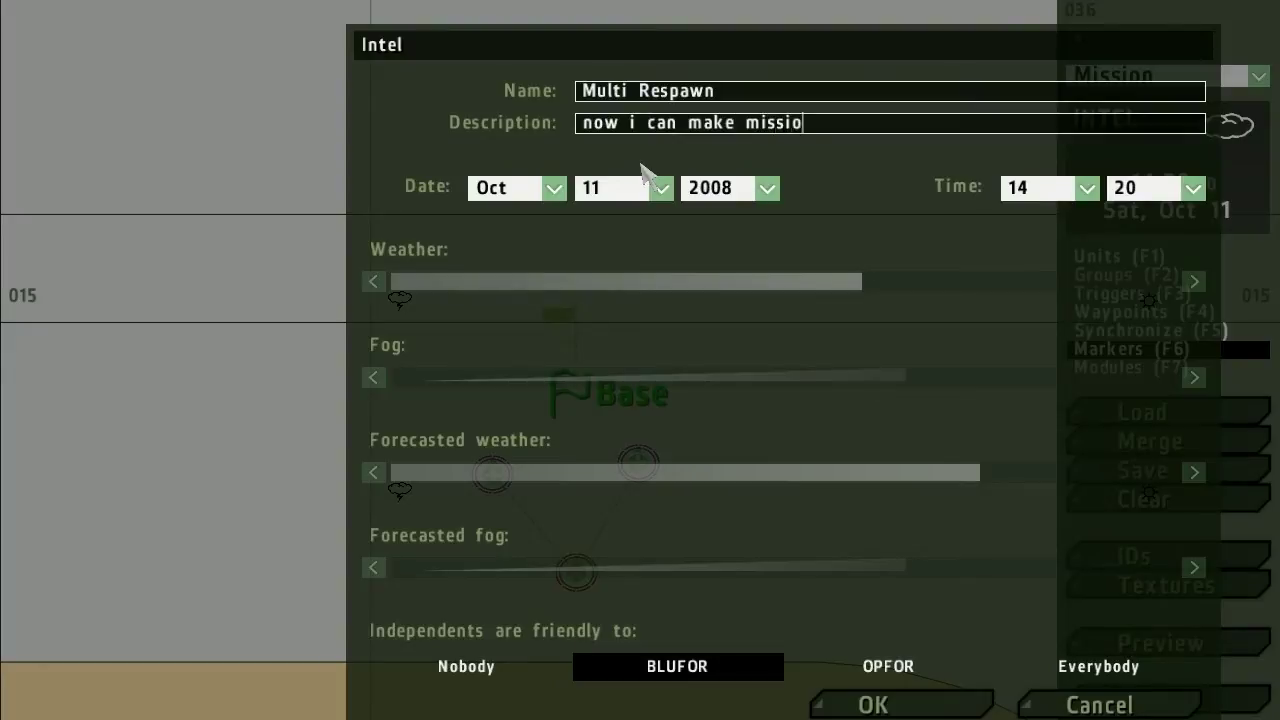
pyautogui.write('ns start to finish')
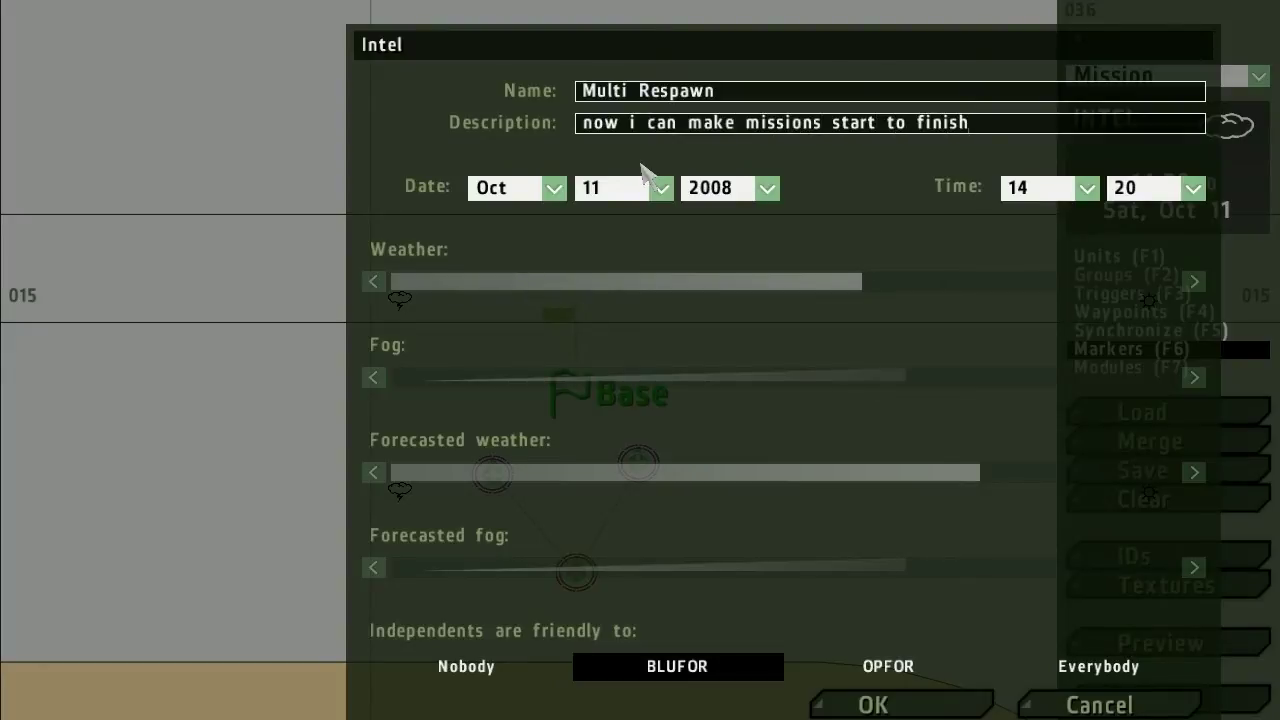
pyautogui.click(893, 704)
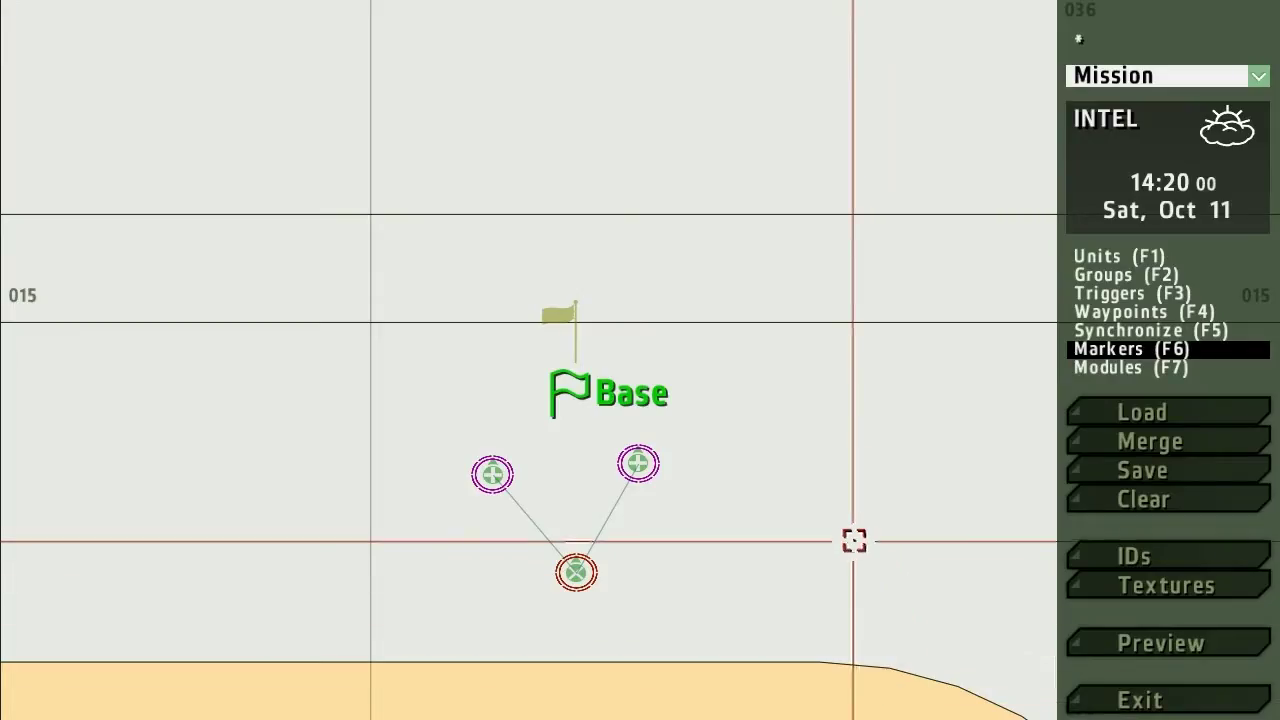
pyautogui.click(1146, 473)
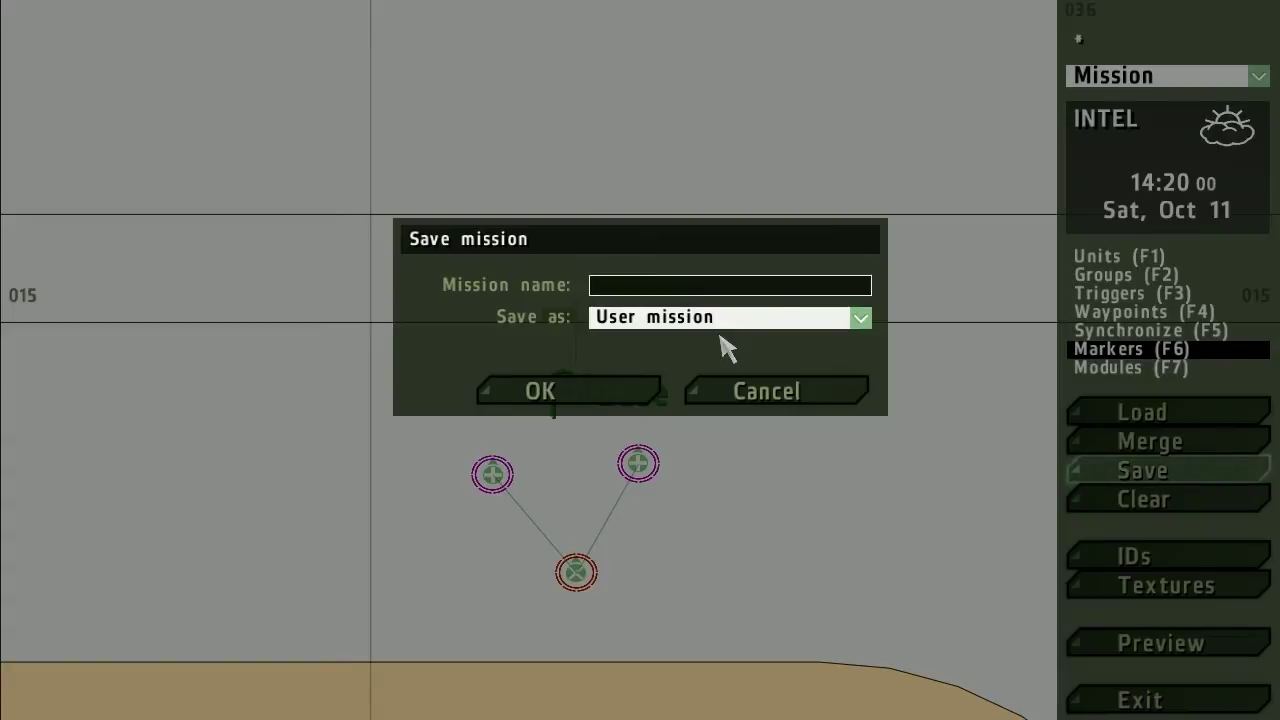
# - Save the mission under the name mplayer, then confirm exiting the editor
pyautogui.write('mplayer')
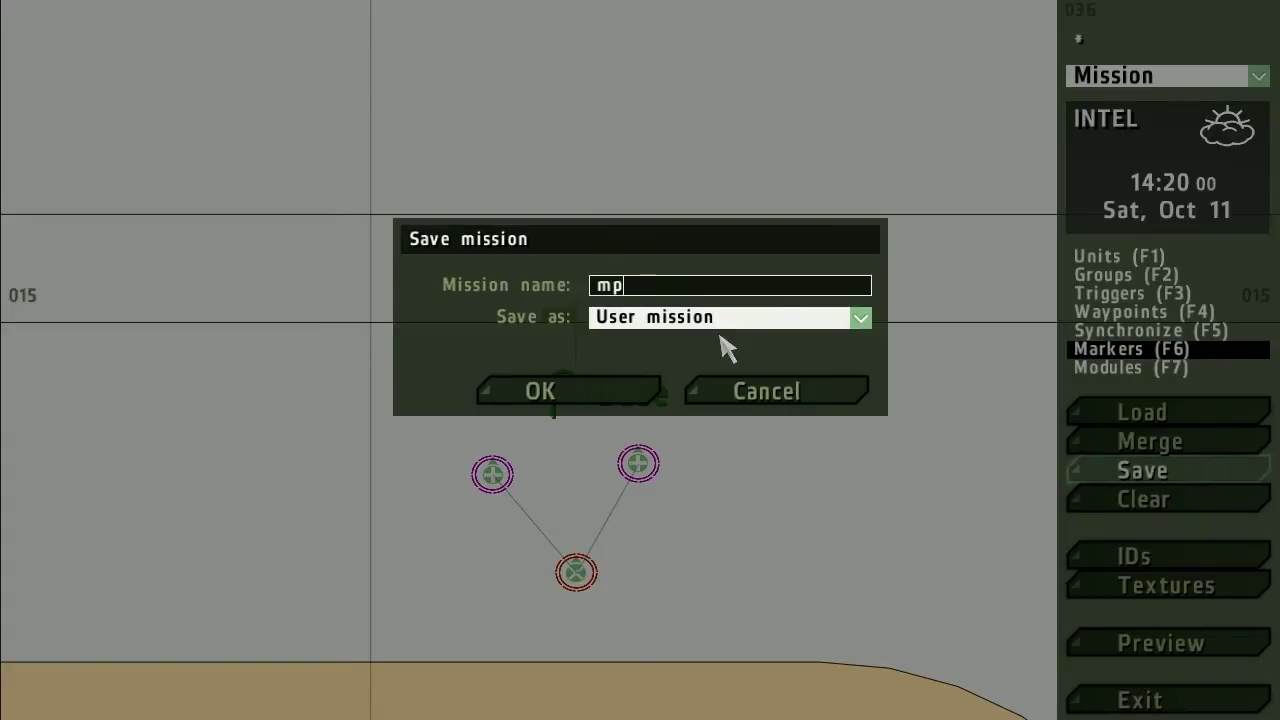
pyautogui.click(570, 402)
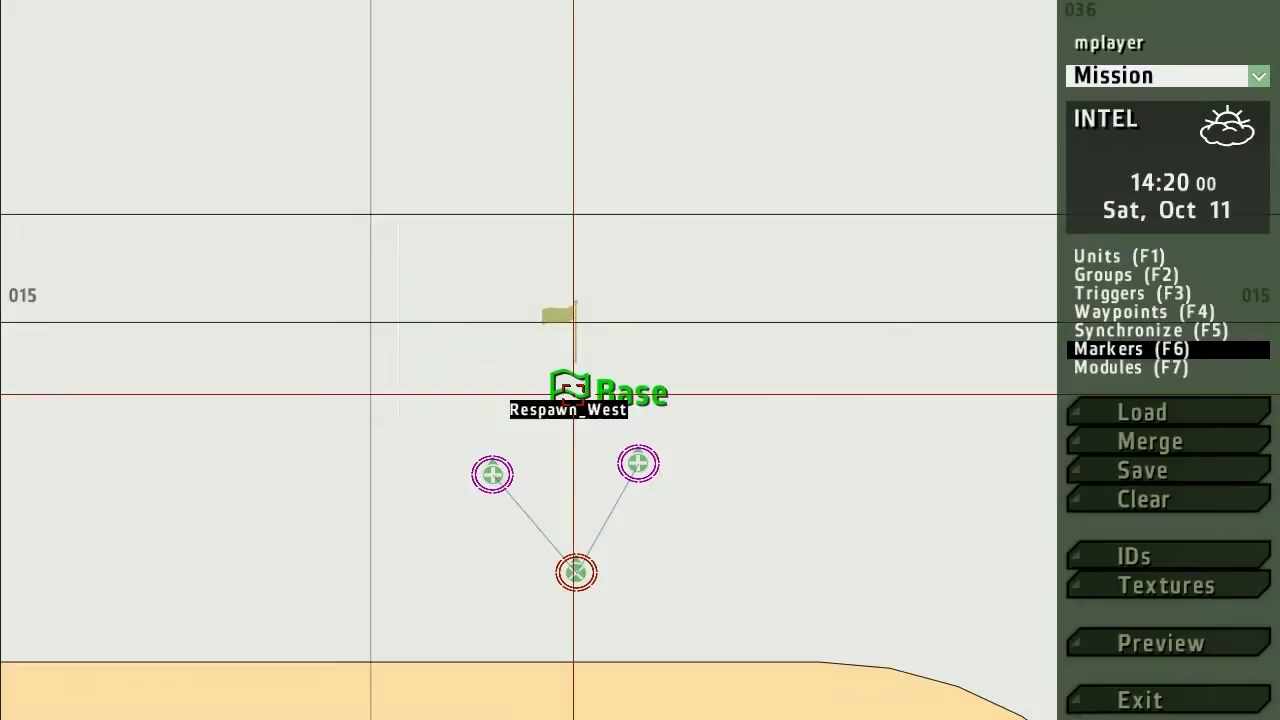
pyautogui.click(1134, 697)
pyautogui.click(658, 318)
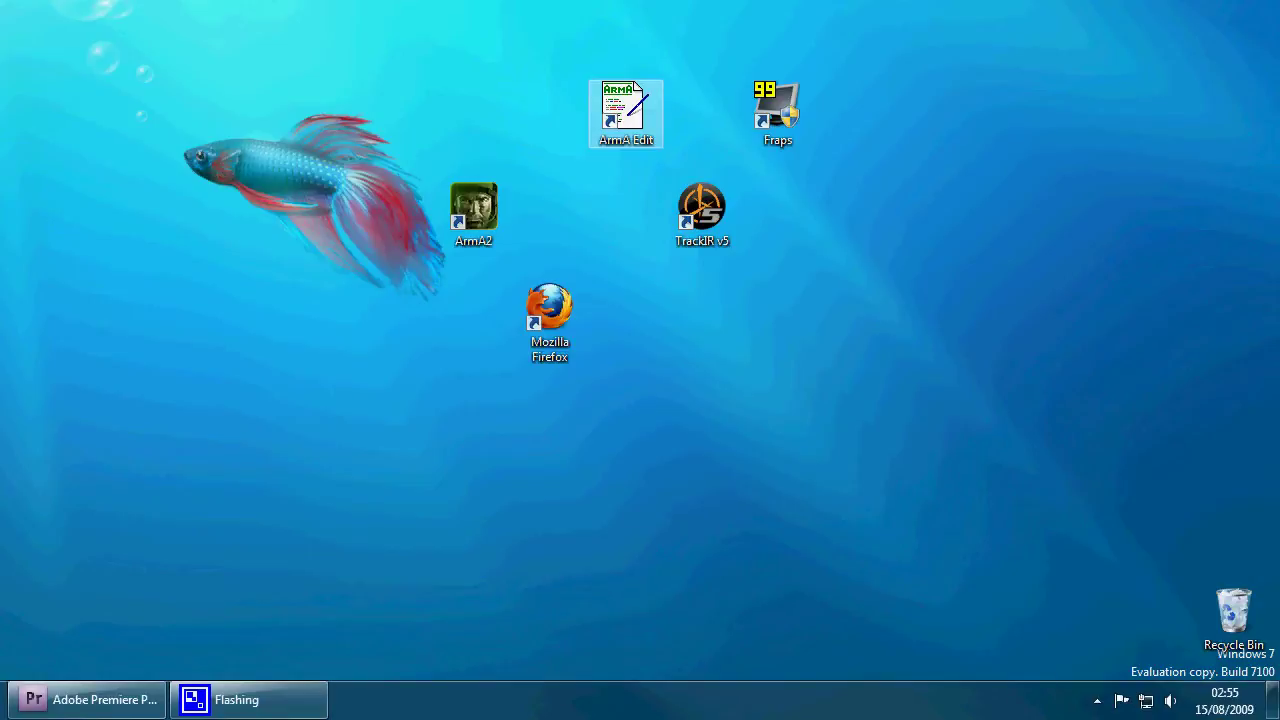
# - Launch ArmA Edit from the desktop and show its File menu's wizard options
pyautogui.doubleClick(625, 110)
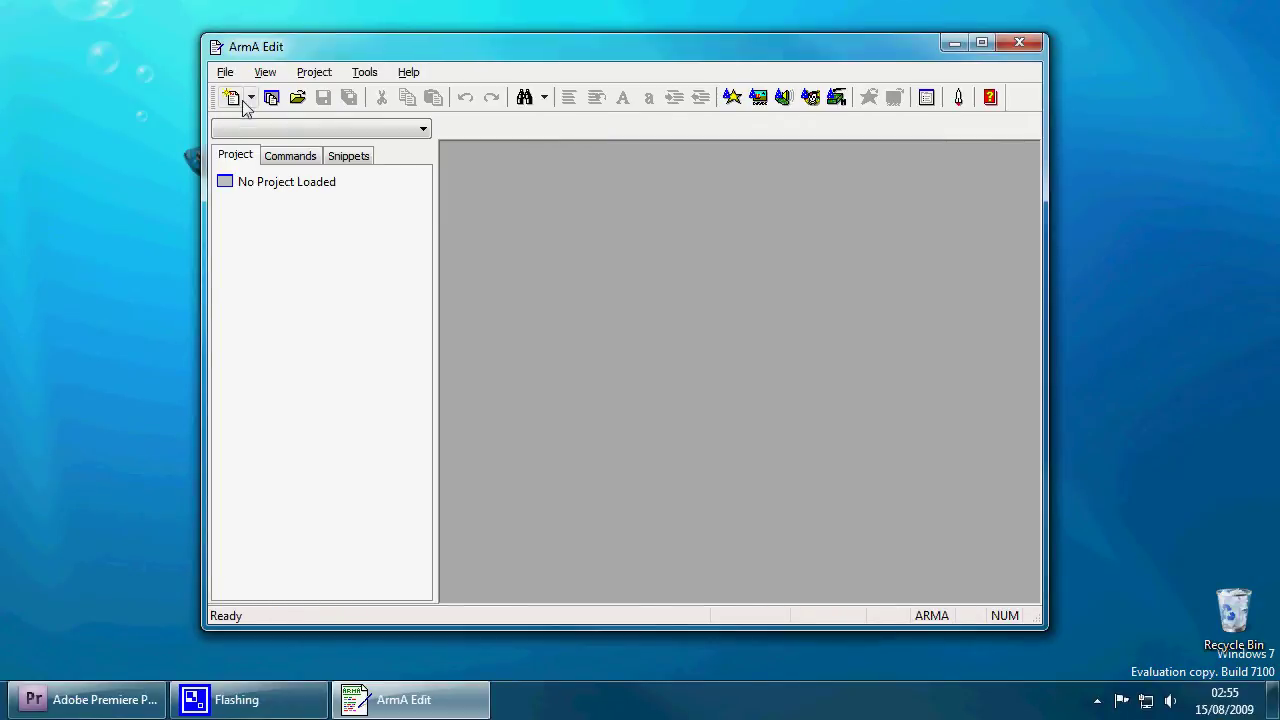
pyautogui.press('alt')
pyautogui.press('f')
pyautogui.moveTo(249, 104)
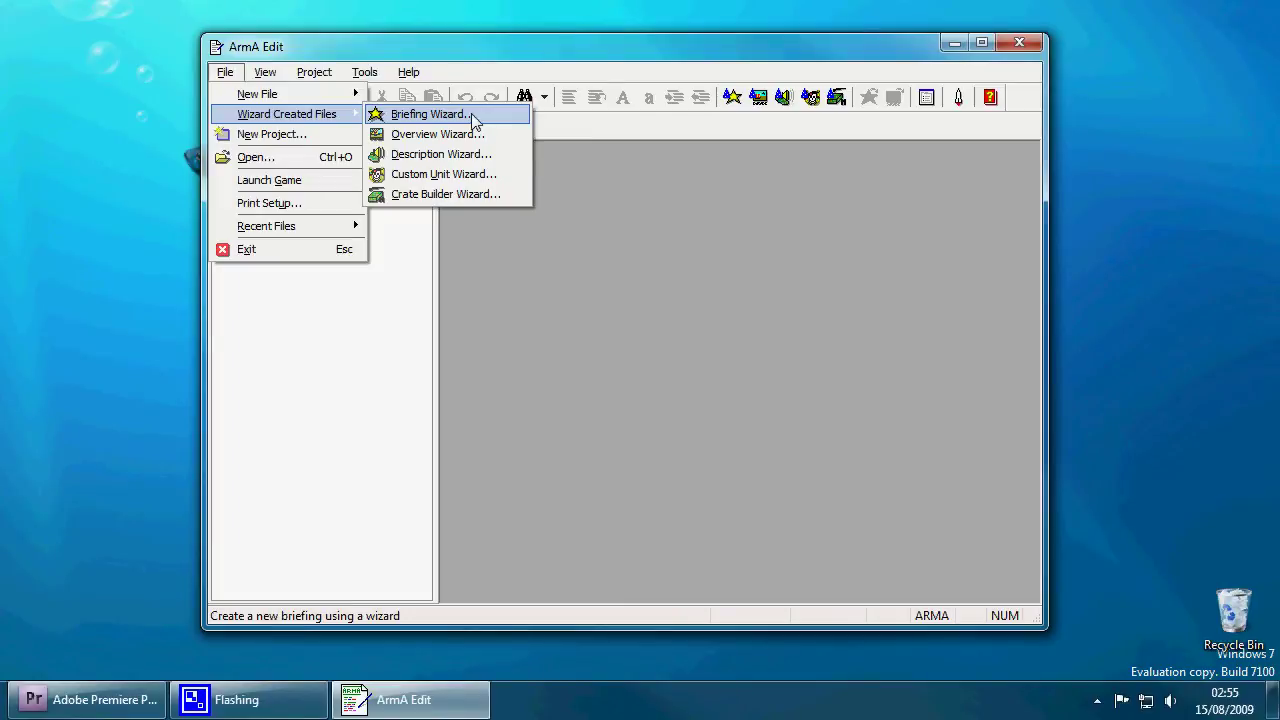
# - In the Description Wizard, enable unit respawn, compass, GPS and watch, with respawn delay 30
pyautogui.click(468, 156)
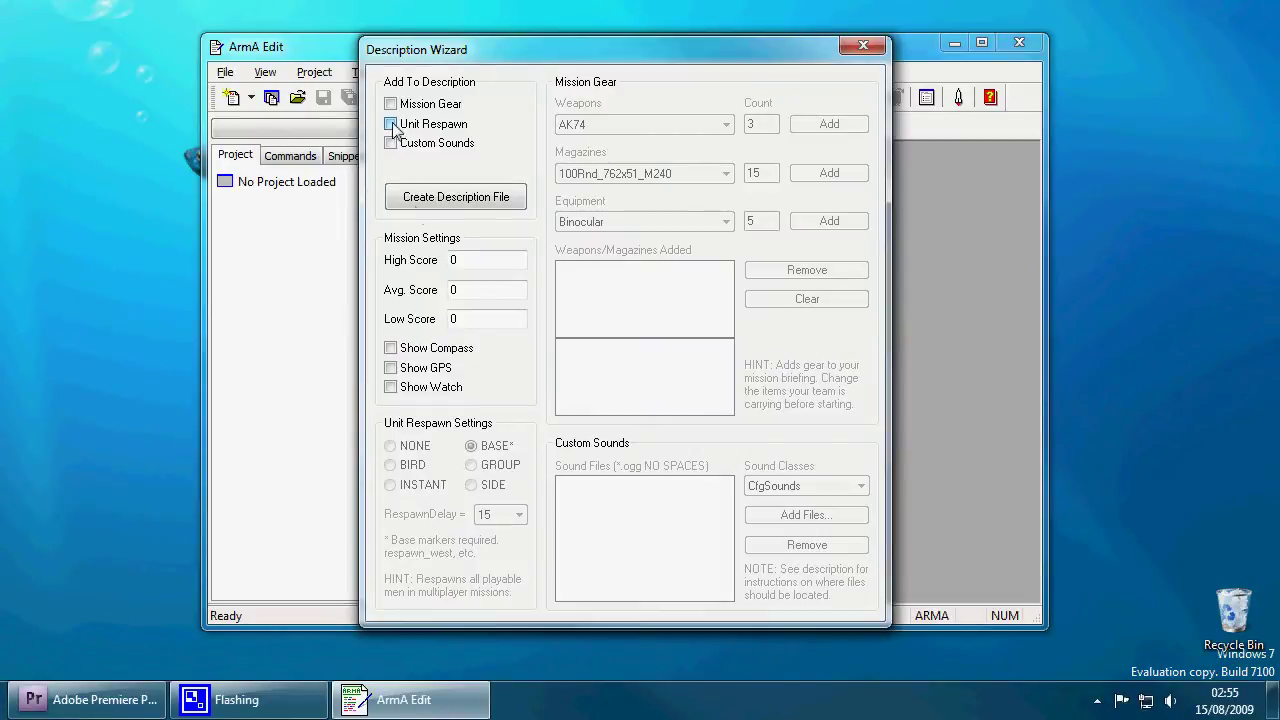
pyautogui.click(391, 124)
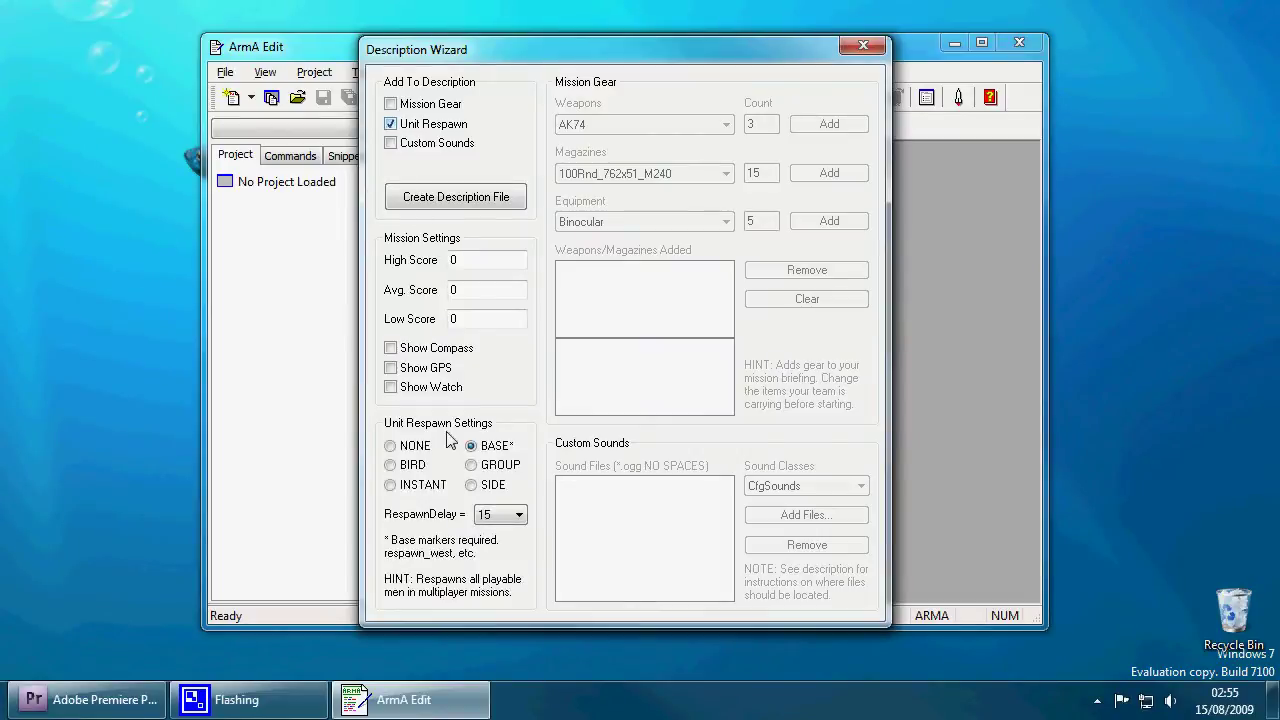
pyautogui.click(391, 348)
pyautogui.click(391, 368)
pyautogui.click(391, 387)
pyautogui.click(500, 516)
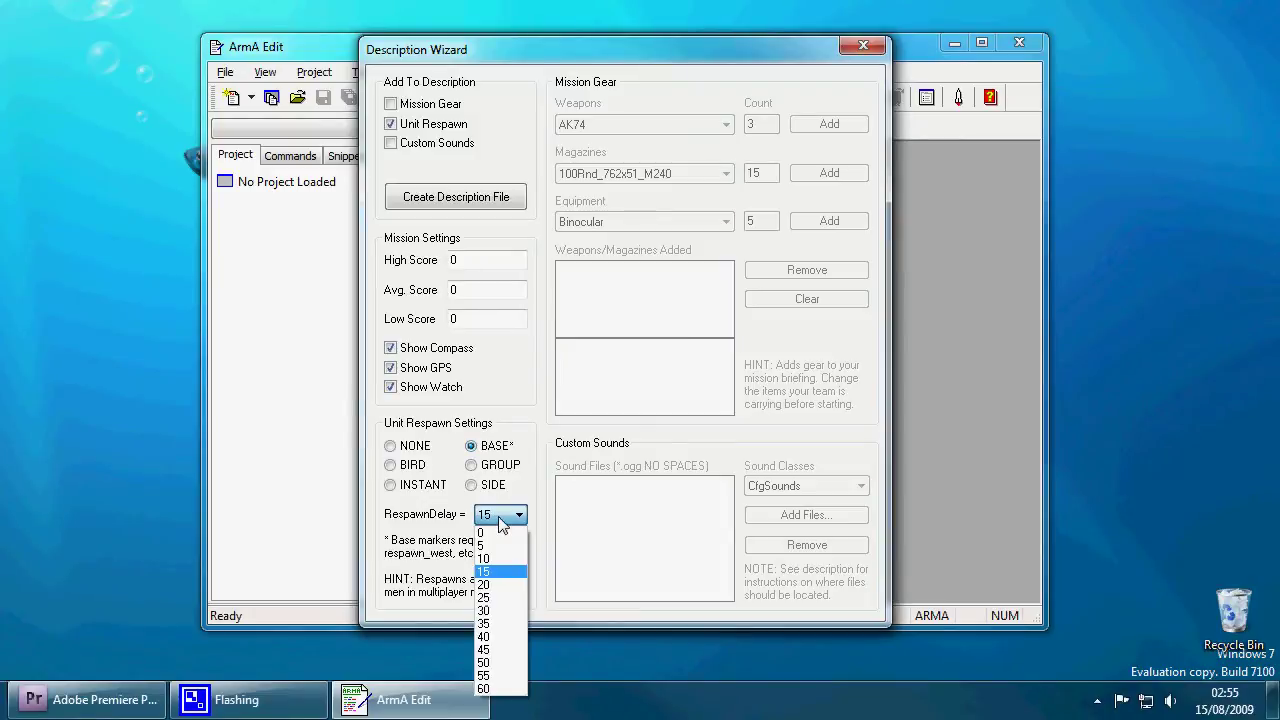
pyautogui.click(508, 612)
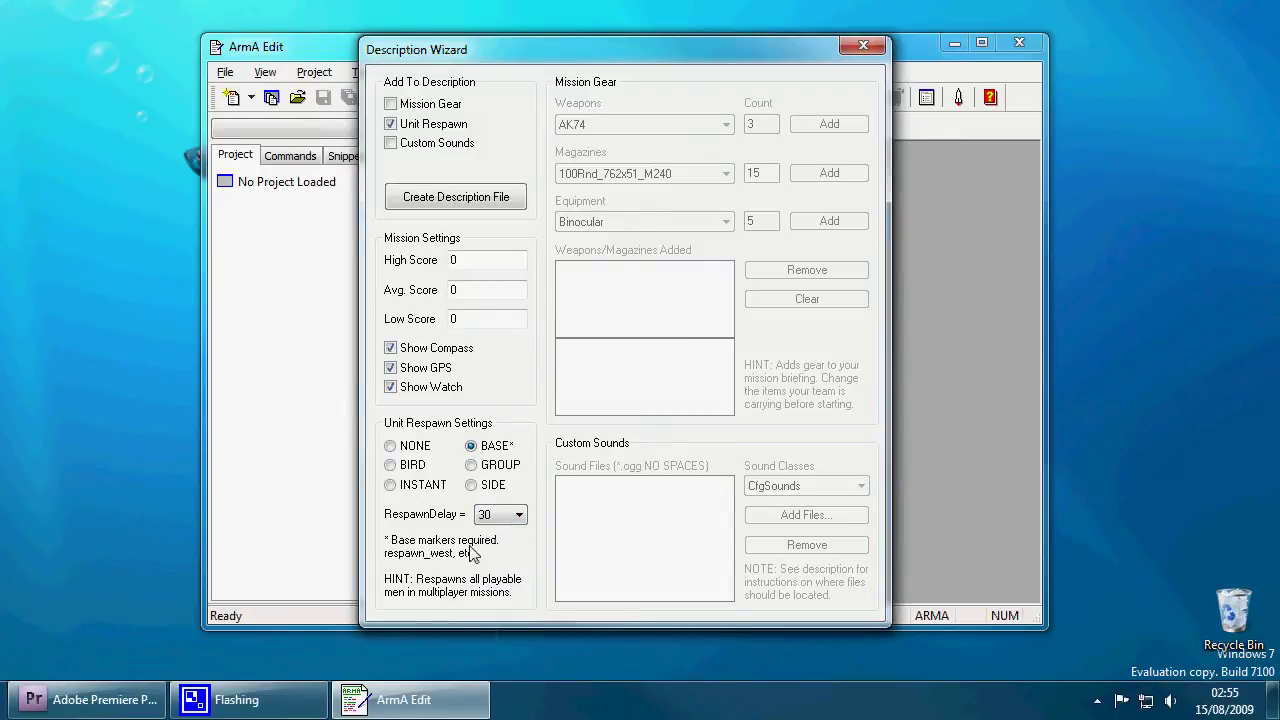
# - Generate the description file and add a '// Created by tutorials' comment line
pyautogui.click(462, 199)
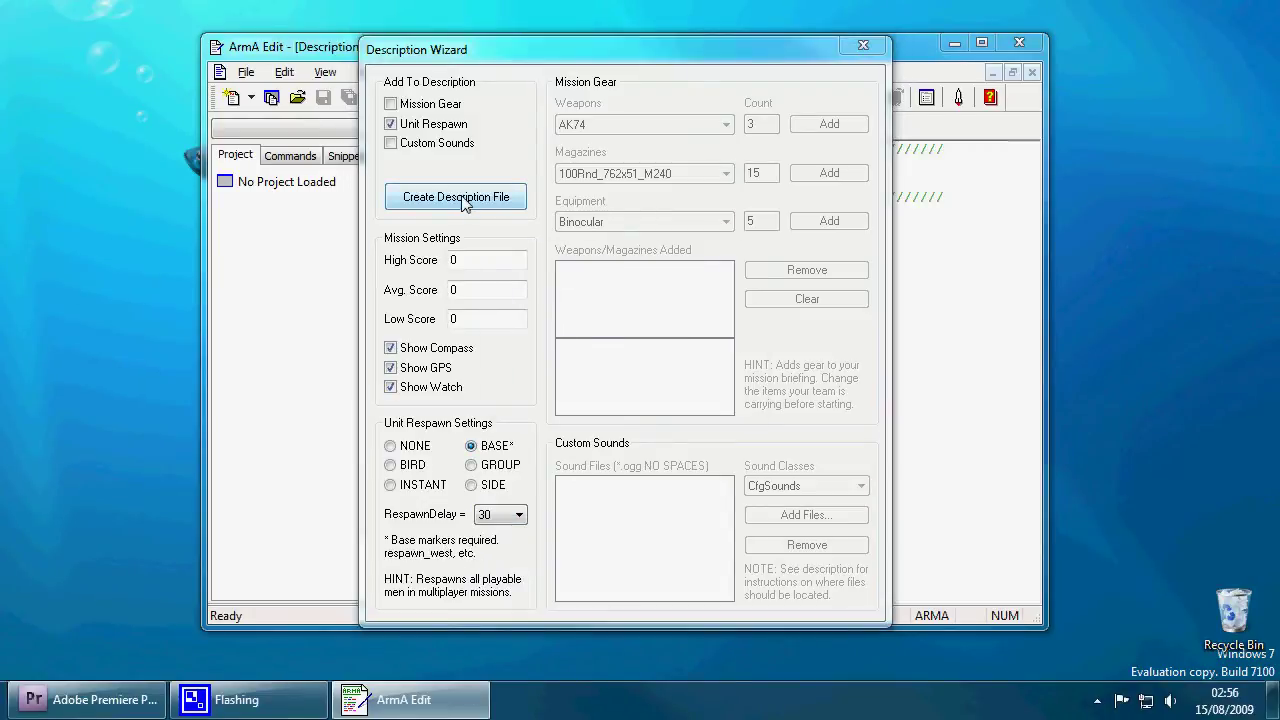
pyautogui.click(697, 384)
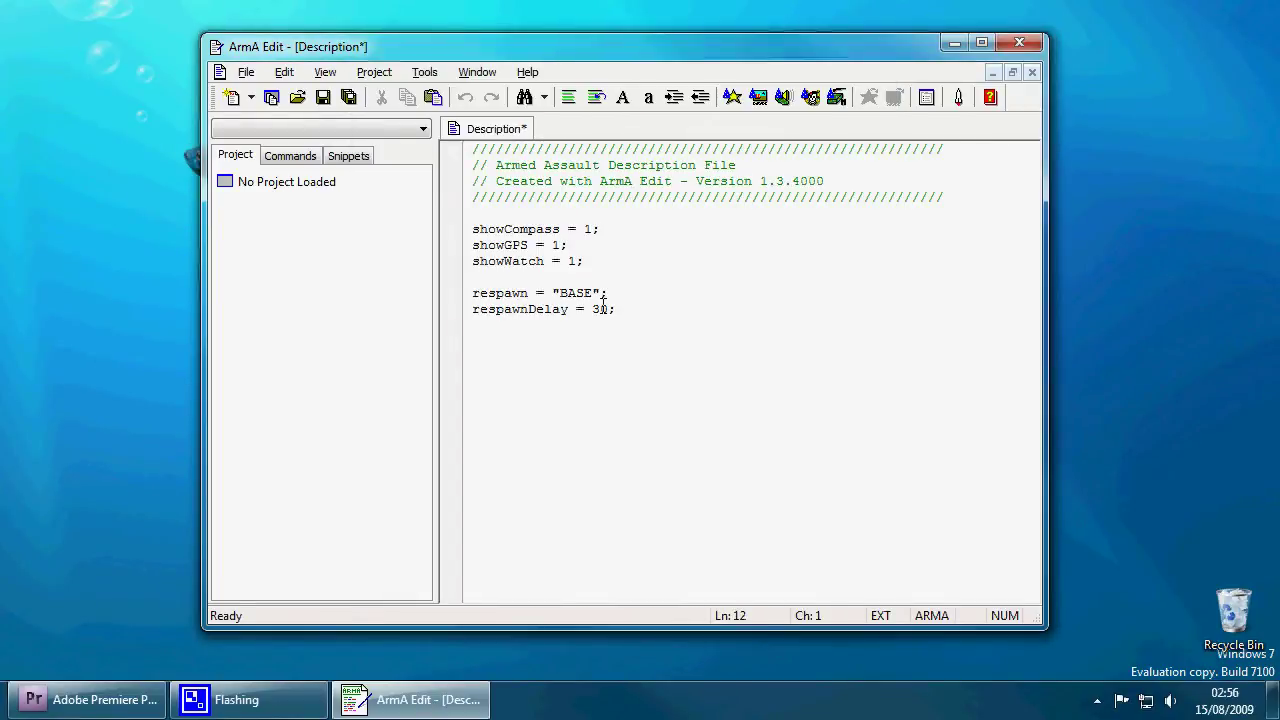
pyautogui.click(848, 183)
pyautogui.press('Return')
pyautogui.write('//')
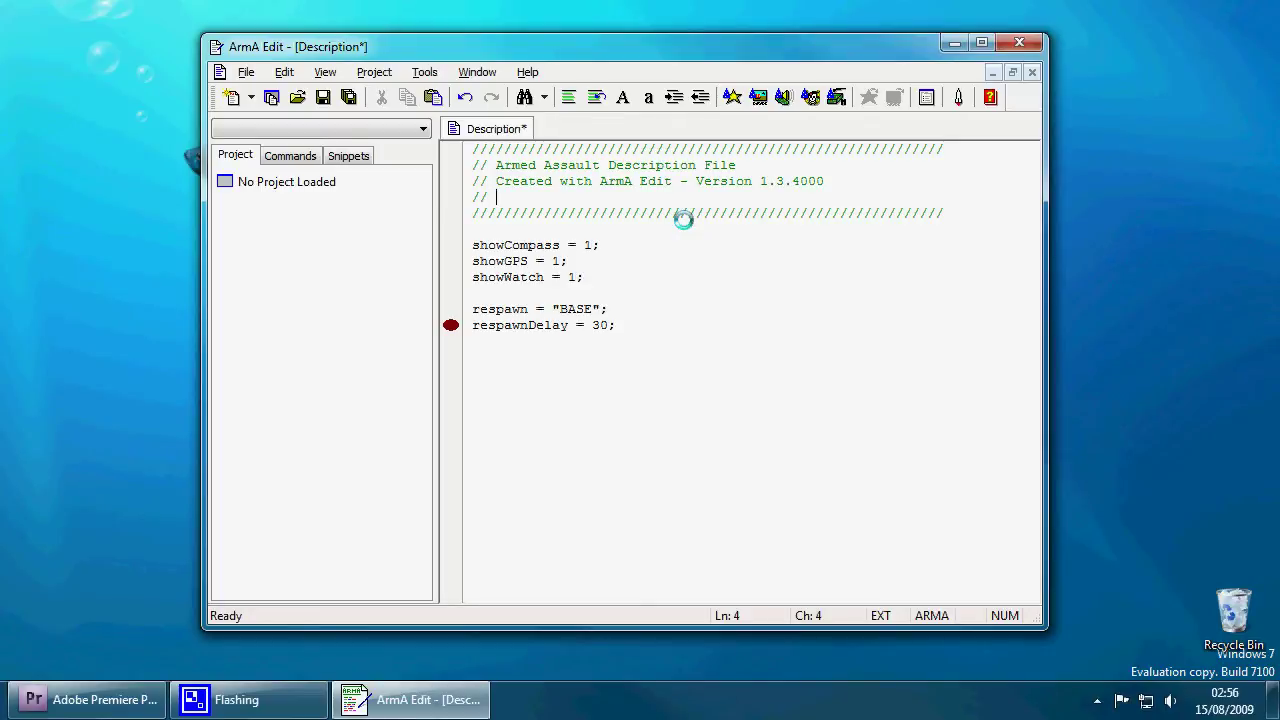
pyautogui.write(' Creat')
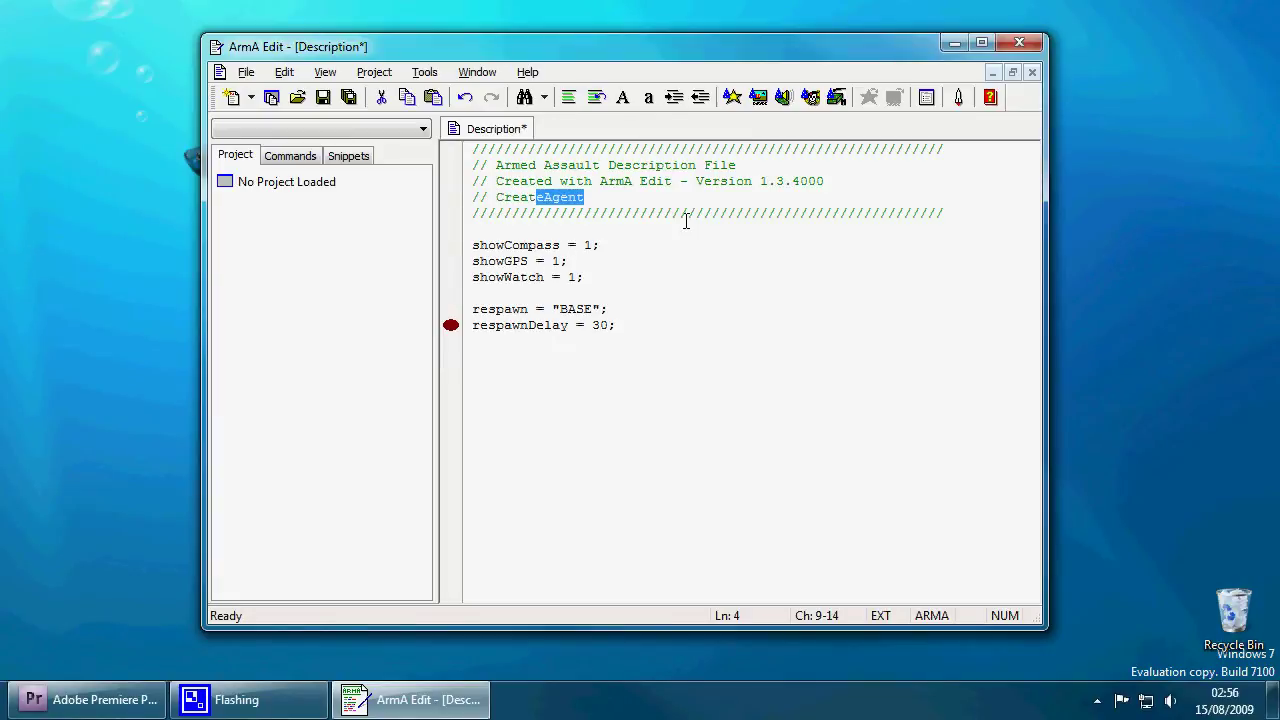
pyautogui.write('ed by')
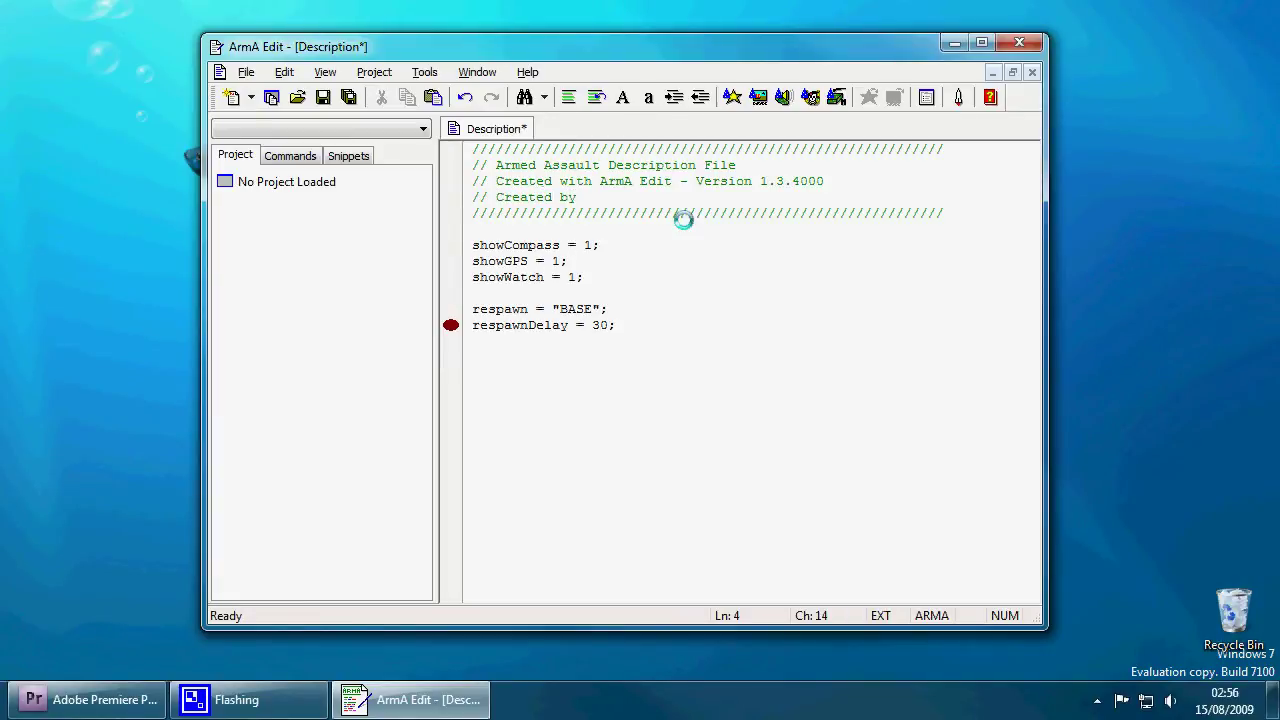
pyautogui.write(' tutorials')
pyautogui.click(245, 72)
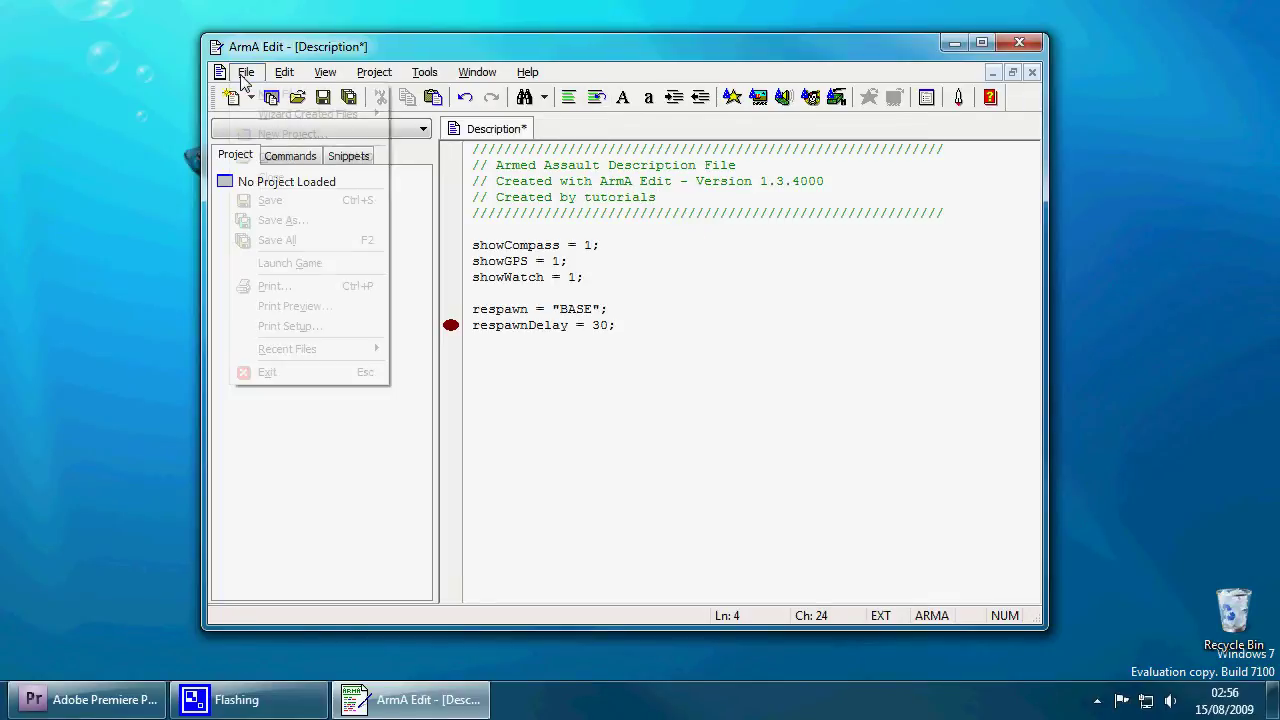
# - Save as Description.ext in ArmA 2\missions\mplayer.utes, overwriting the existing file
pyautogui.click(284, 220)
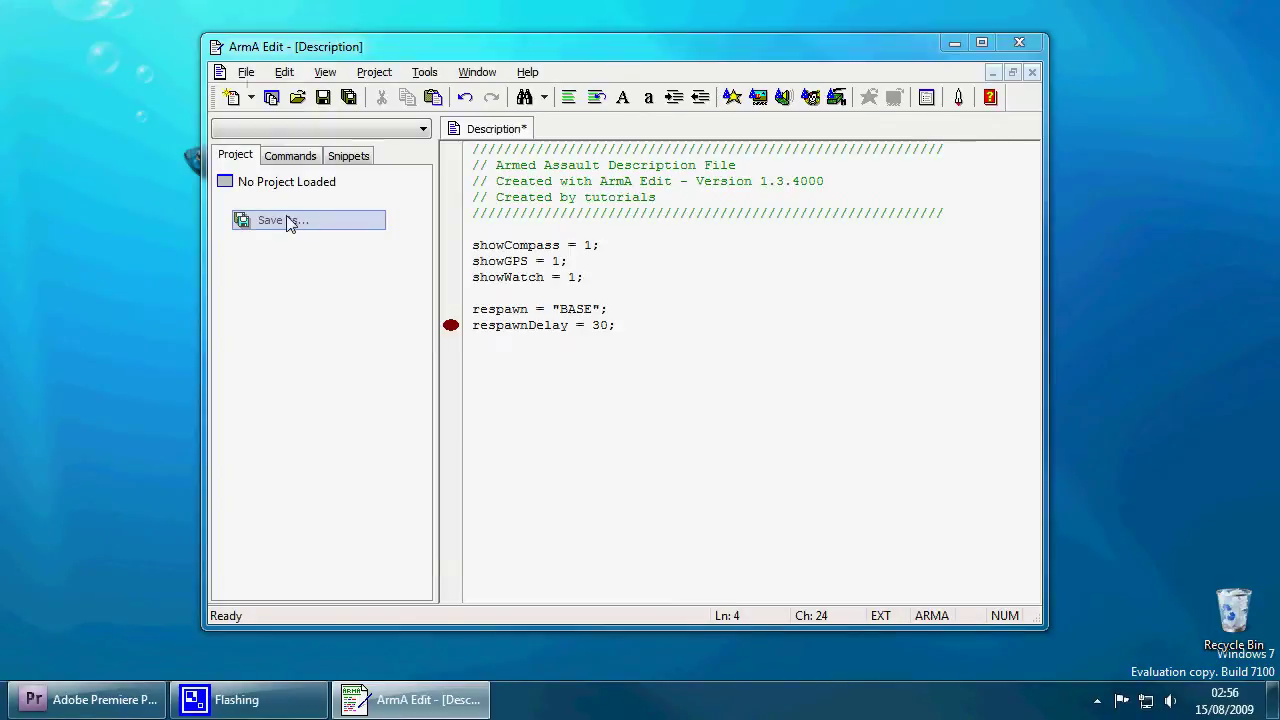
pyautogui.click(755, 170)
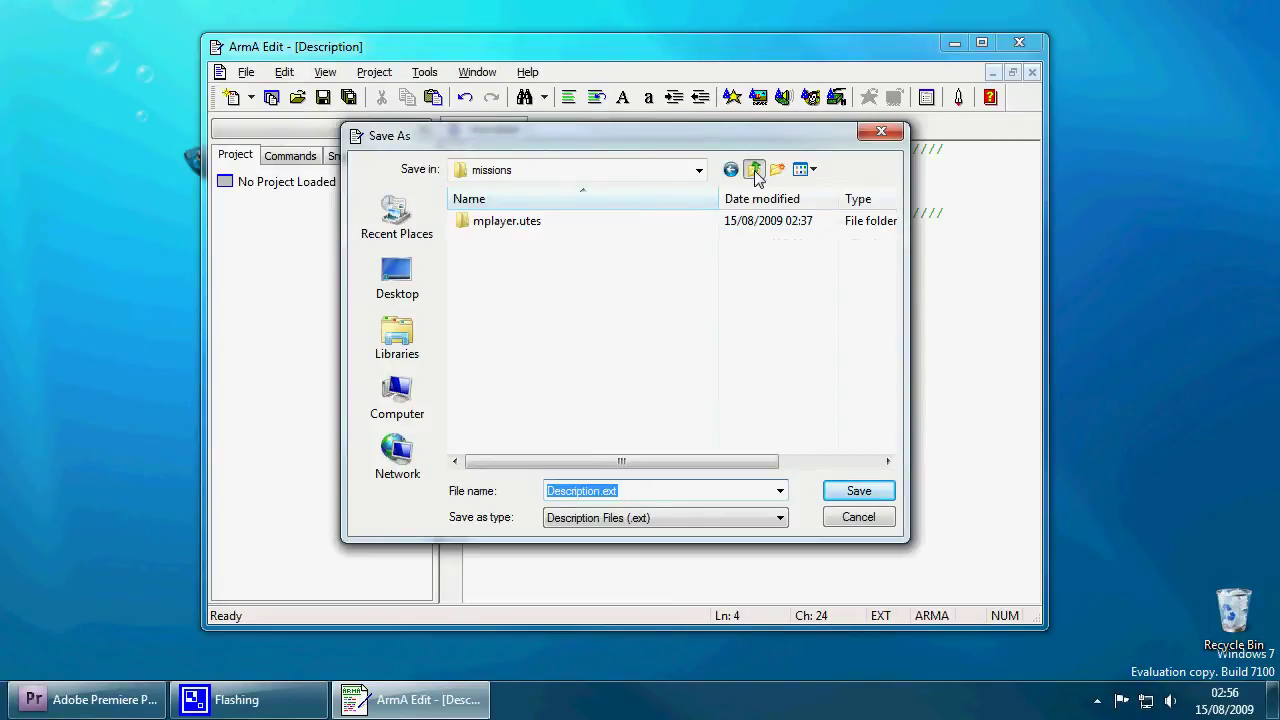
pyautogui.click(755, 170)
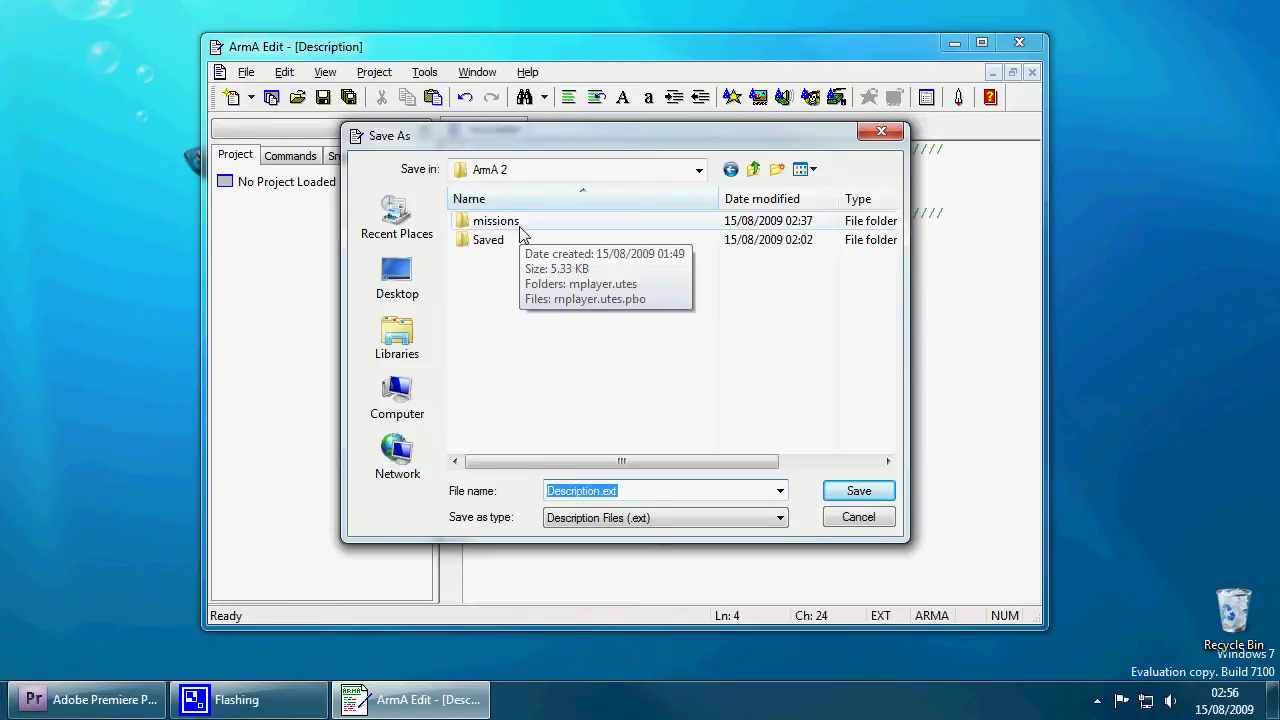
pyautogui.click(699, 170)
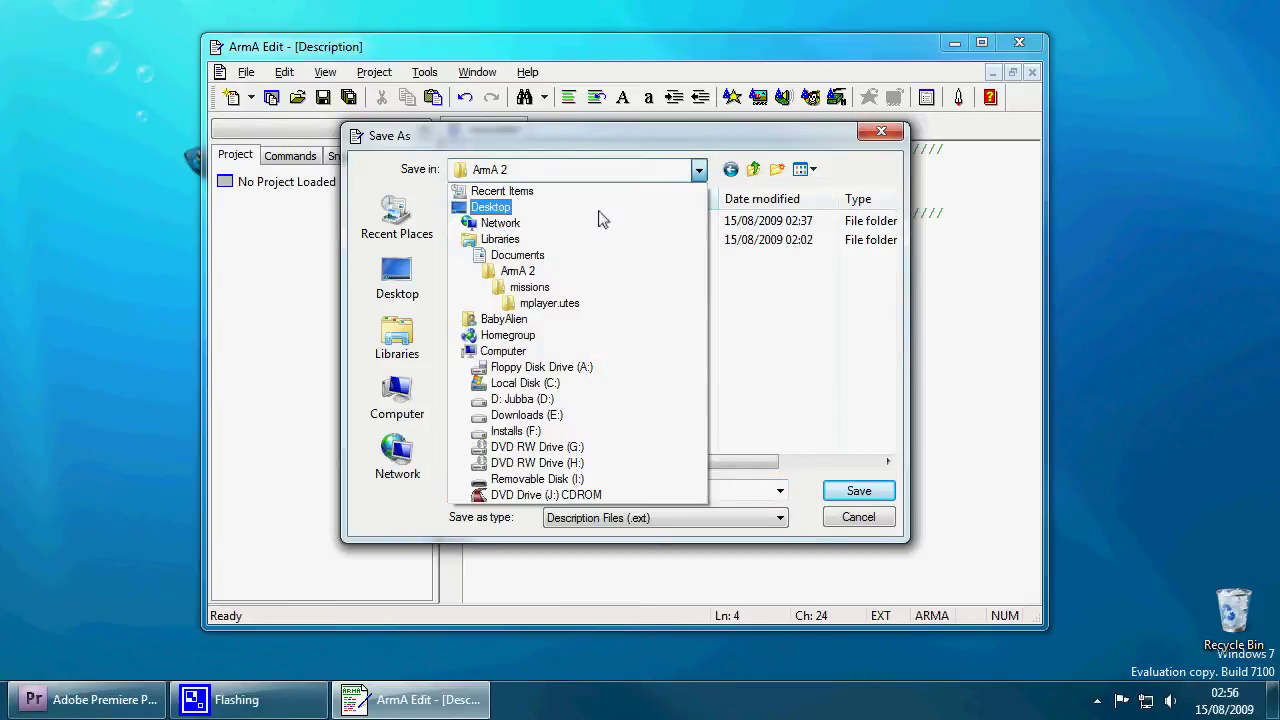
pyautogui.click(523, 271)
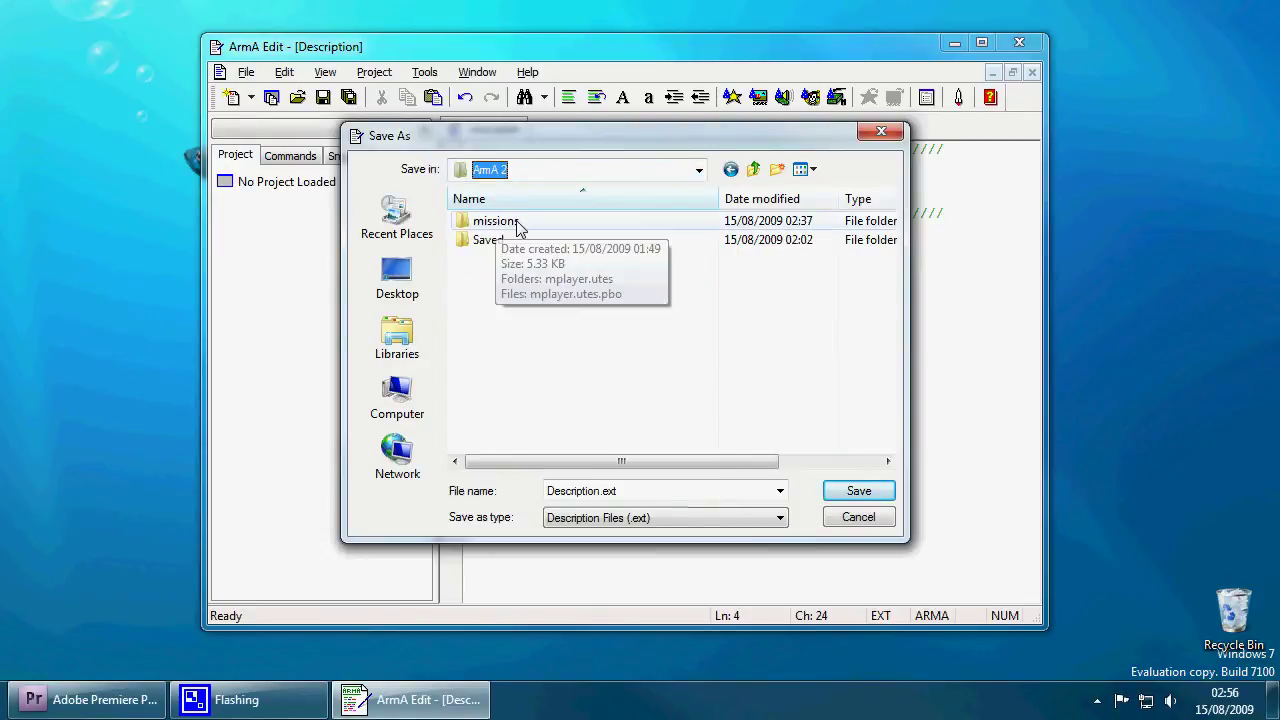
pyautogui.doubleClick(517, 225)
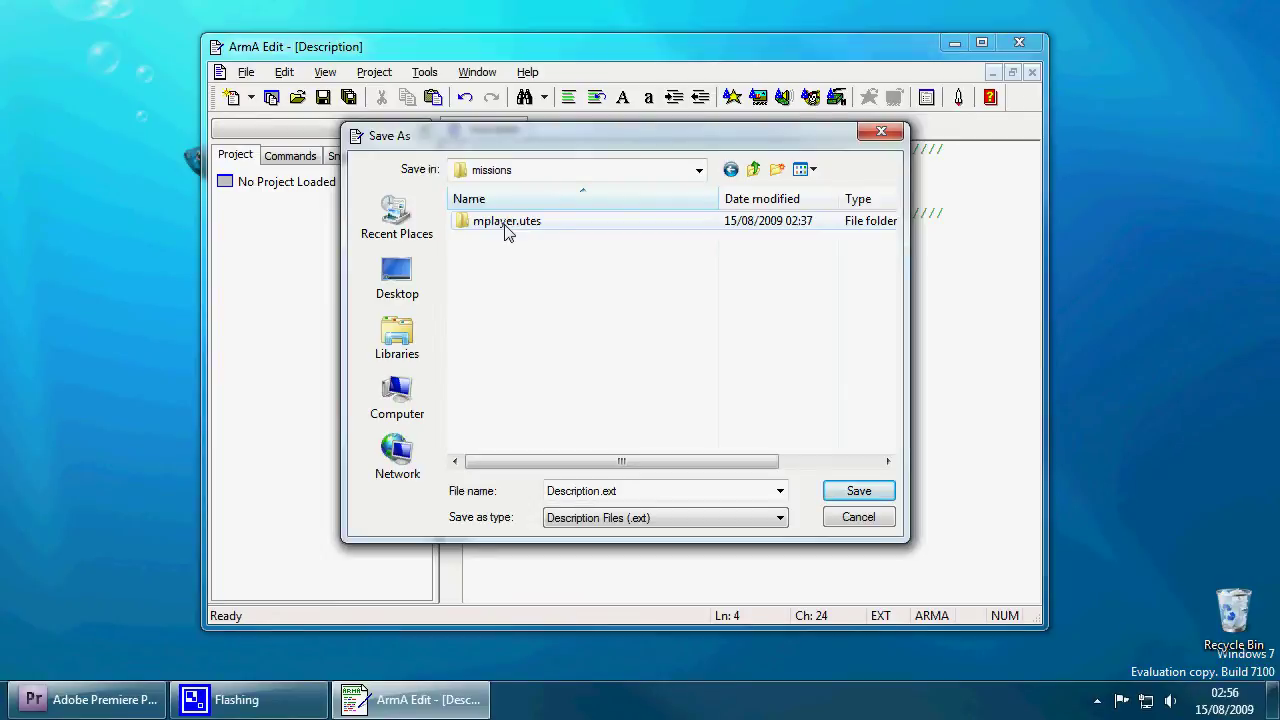
pyautogui.doubleClick(508, 224)
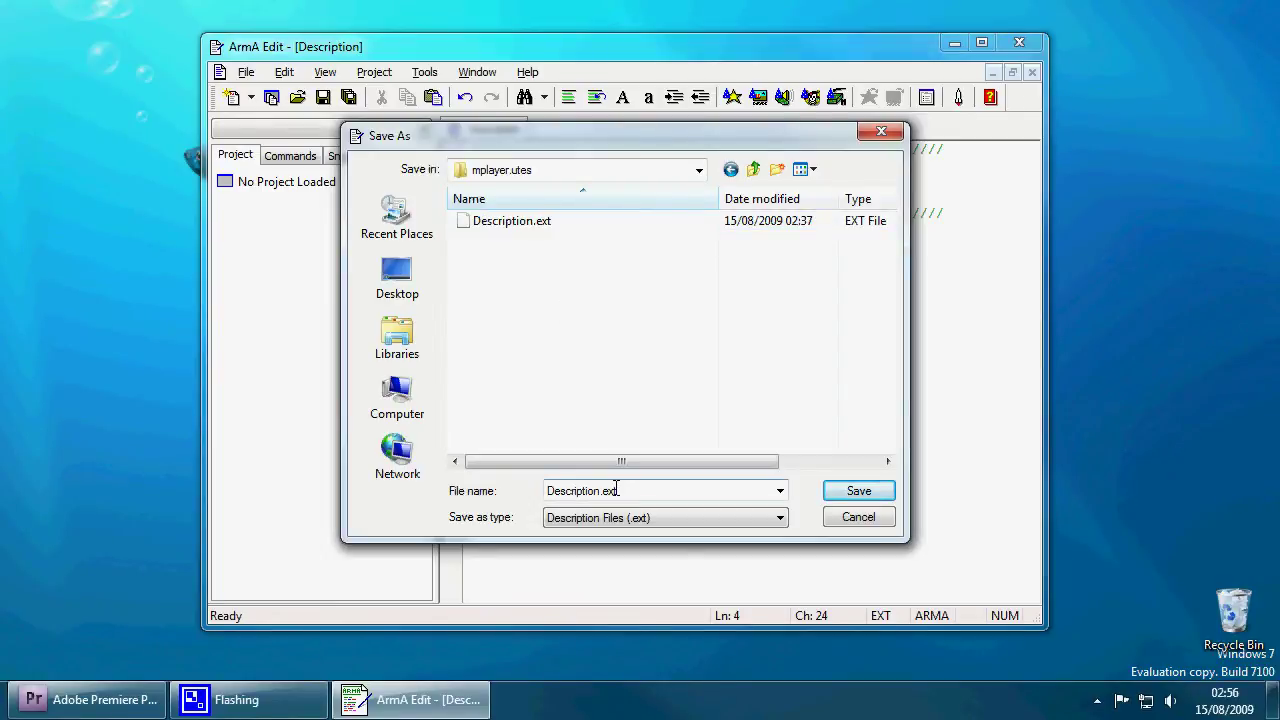
pyautogui.click(470, 220)
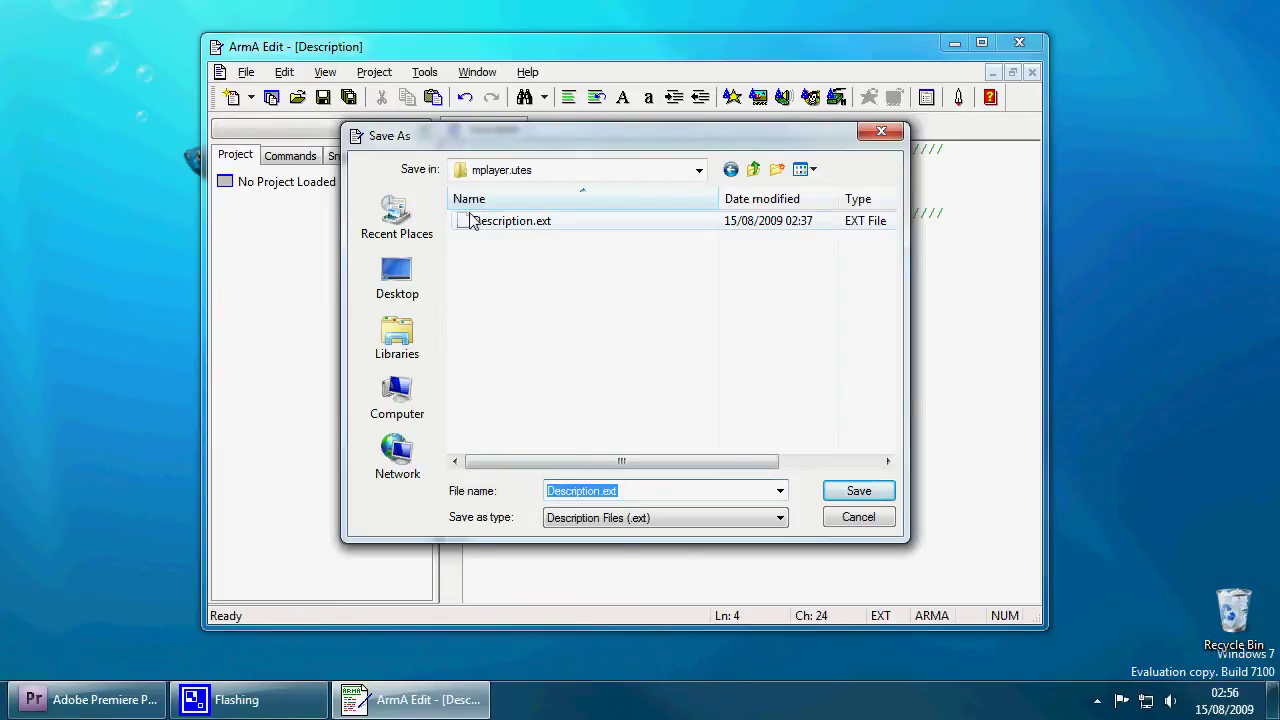
pyautogui.click(868, 491)
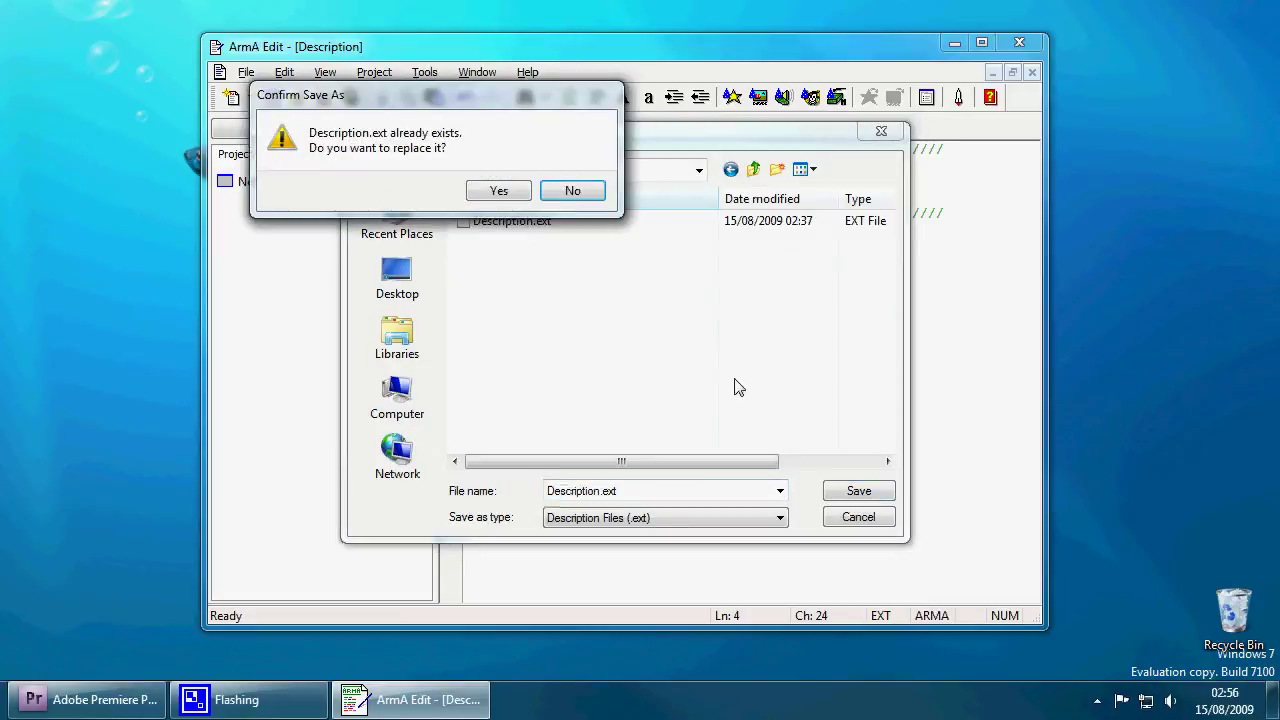
pyautogui.click(495, 192)
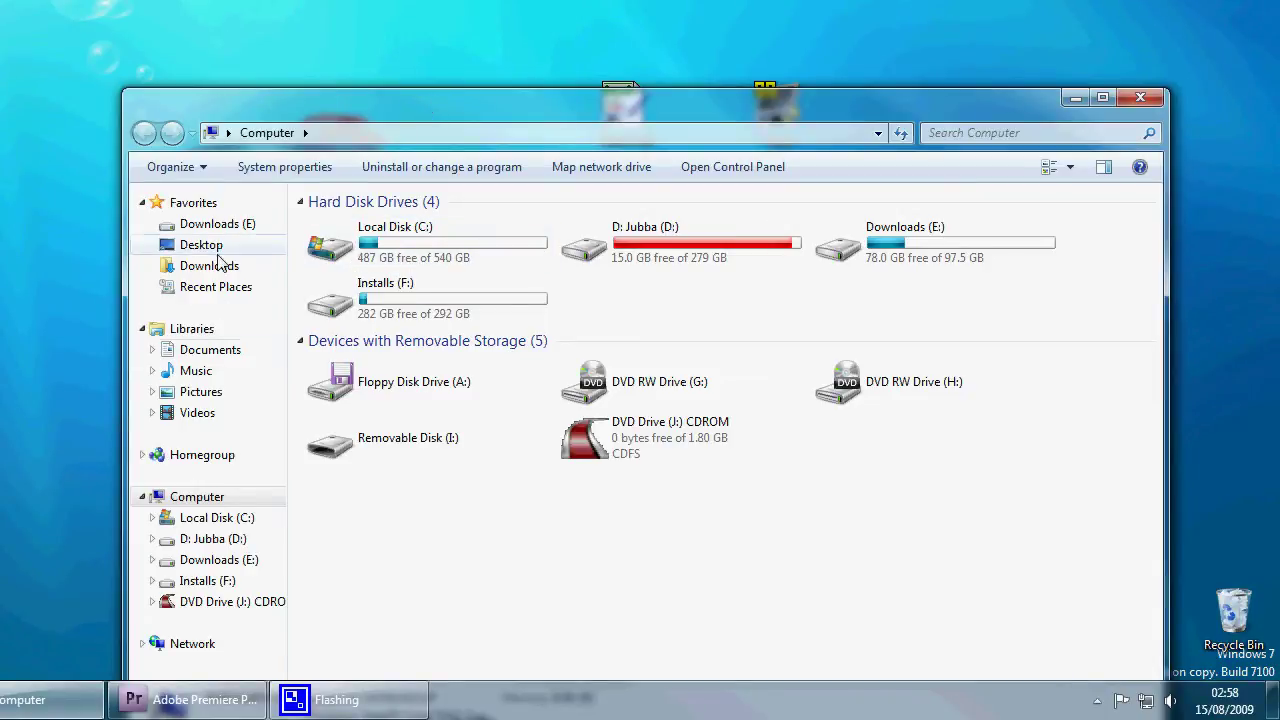
# - Delete the old mplayer.utes.pbo from Documents\ArmA 2\missions
pyautogui.click(210, 352)
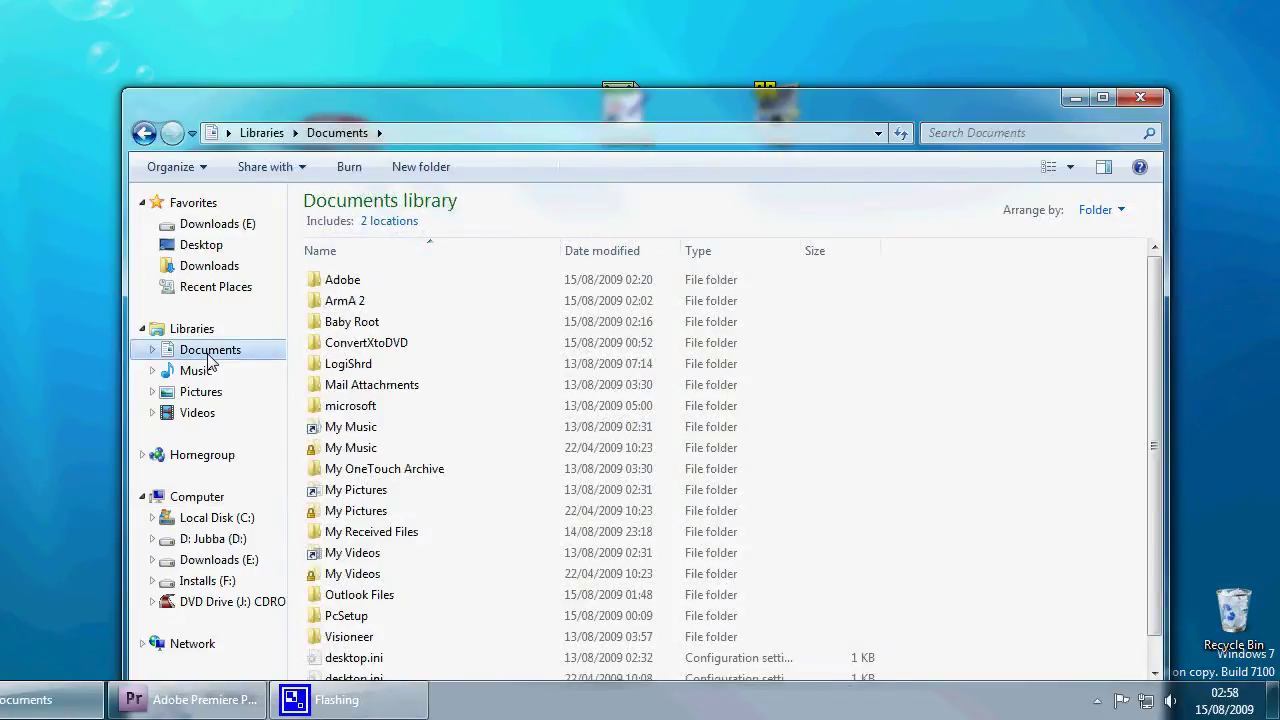
pyautogui.doubleClick(378, 303)
pyautogui.doubleClick(376, 283)
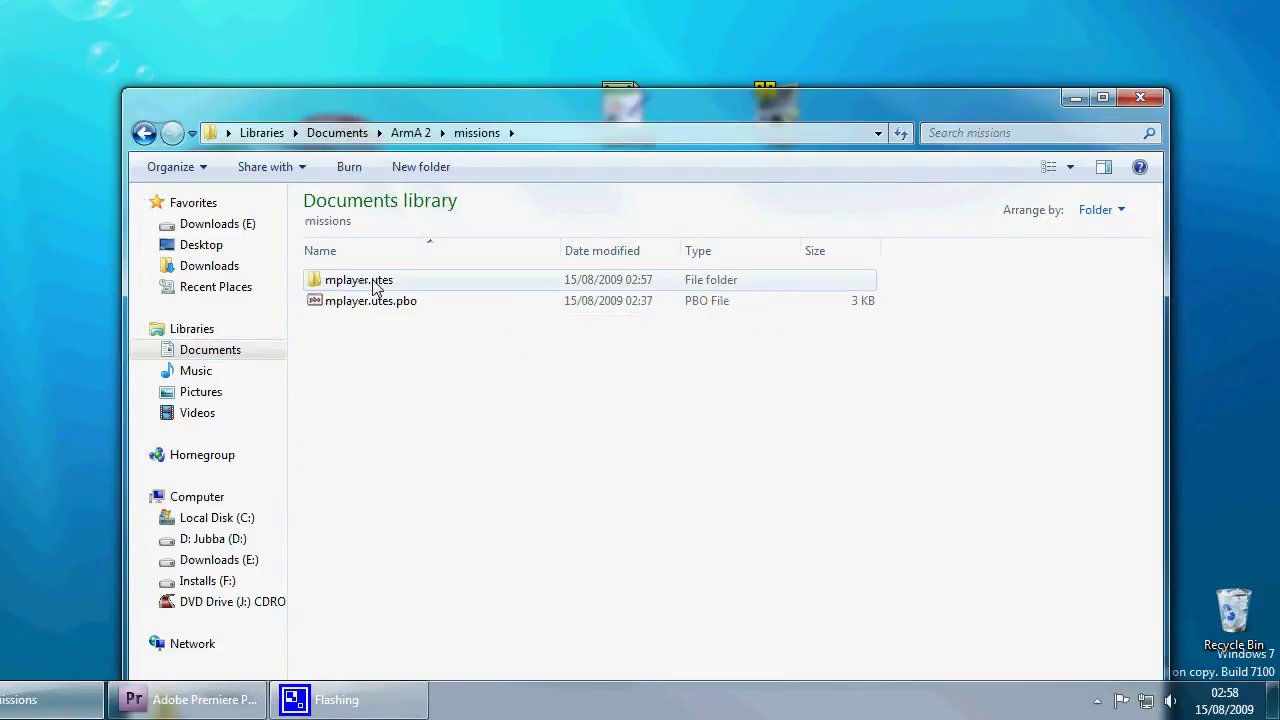
pyautogui.click(380, 303)
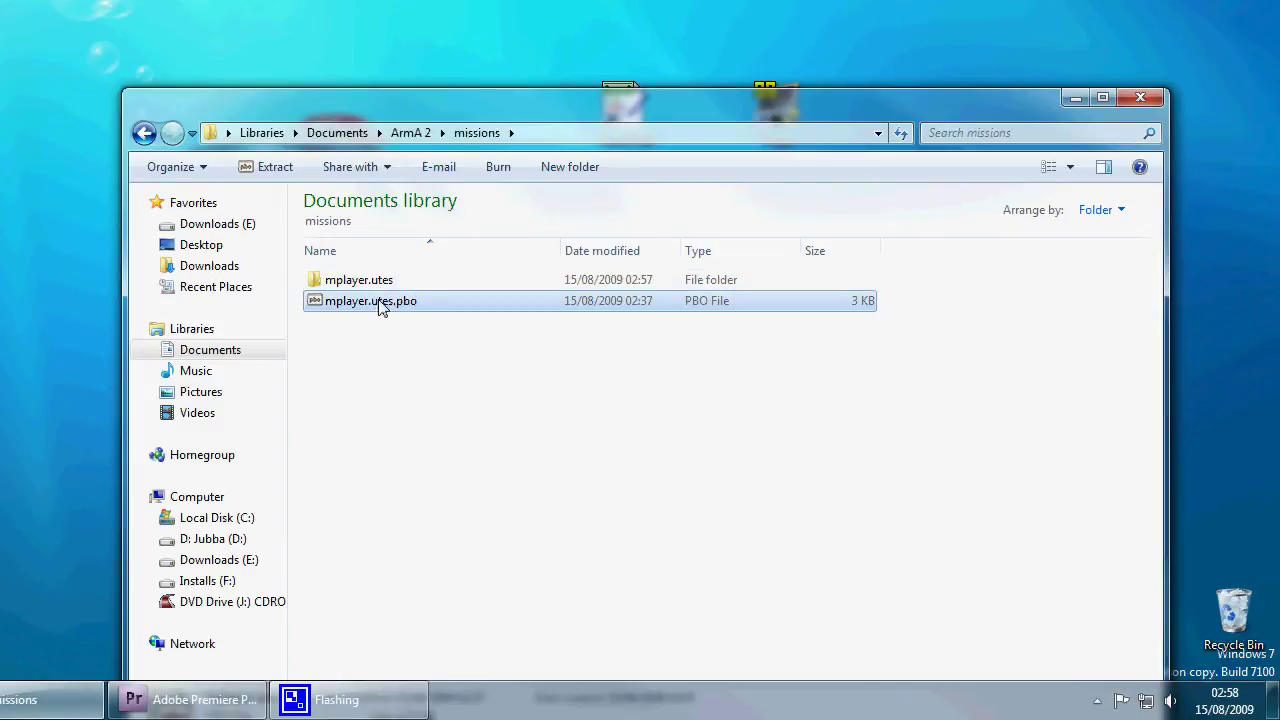
pyautogui.press('Delete')
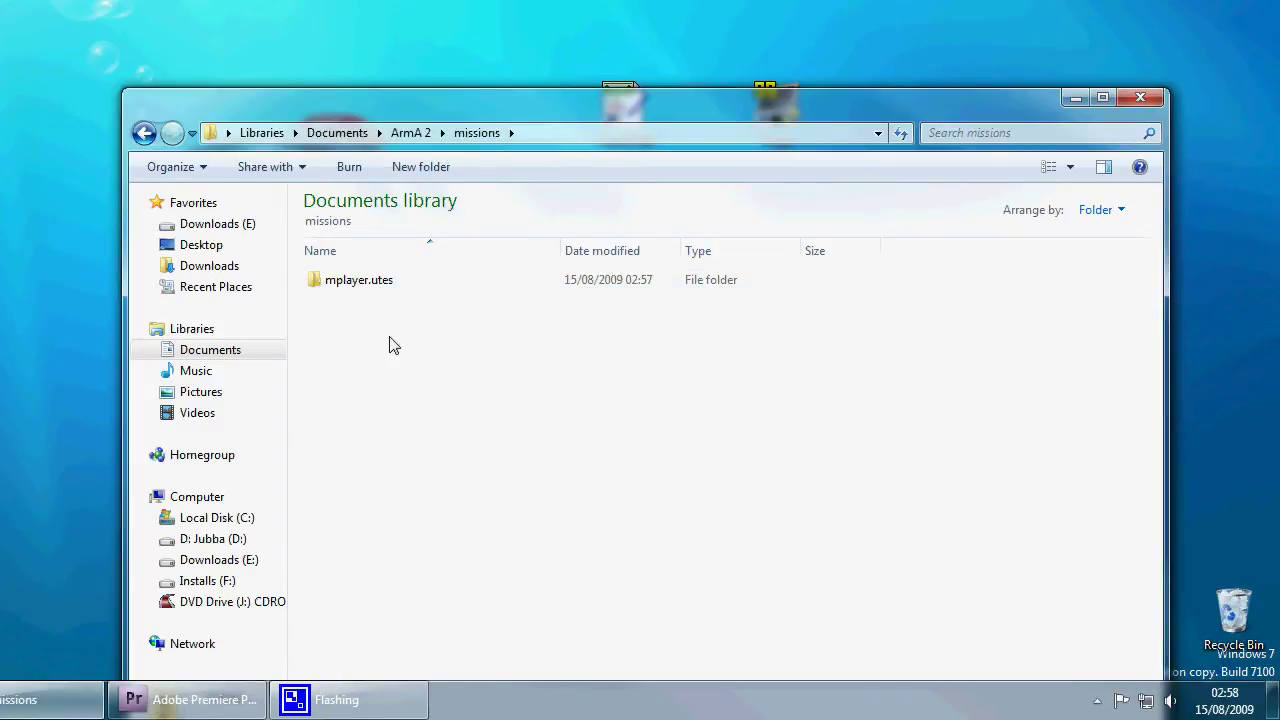
# - Check the mplayer.utes folder's files, then pack it into a new mplayer.utes.pbo
pyautogui.click(368, 290)
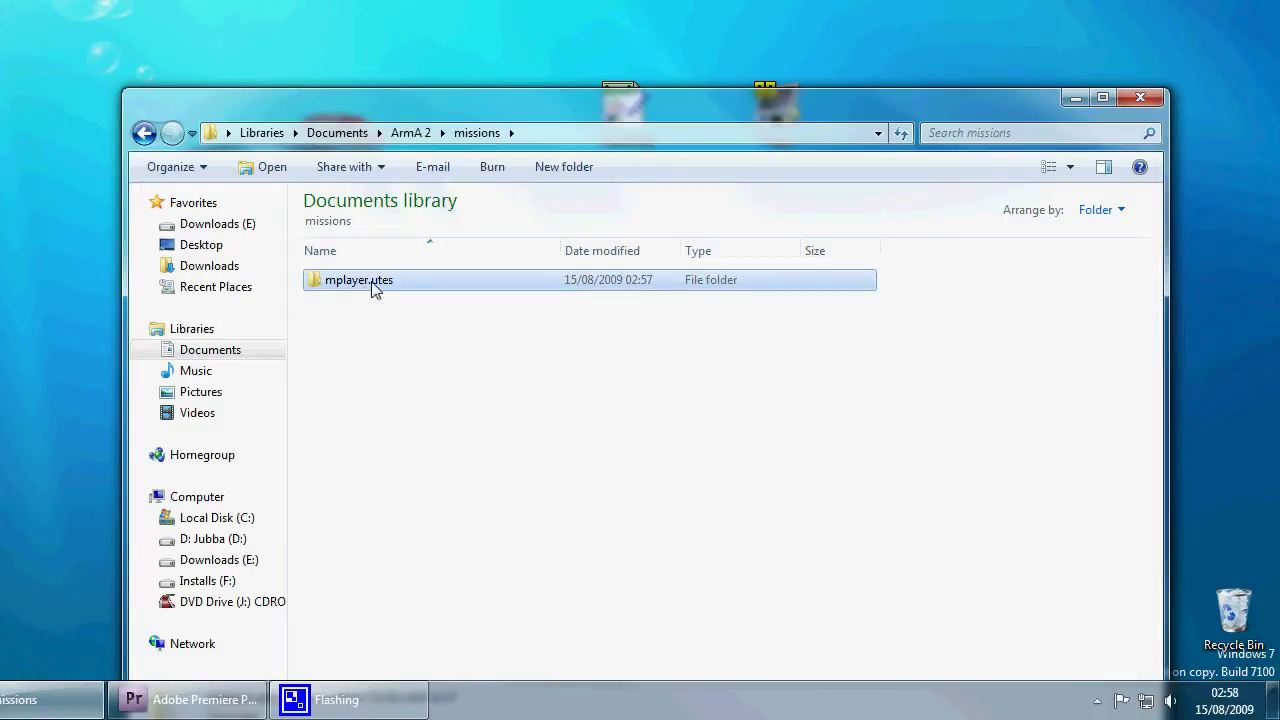
pyautogui.moveTo(405, 289)
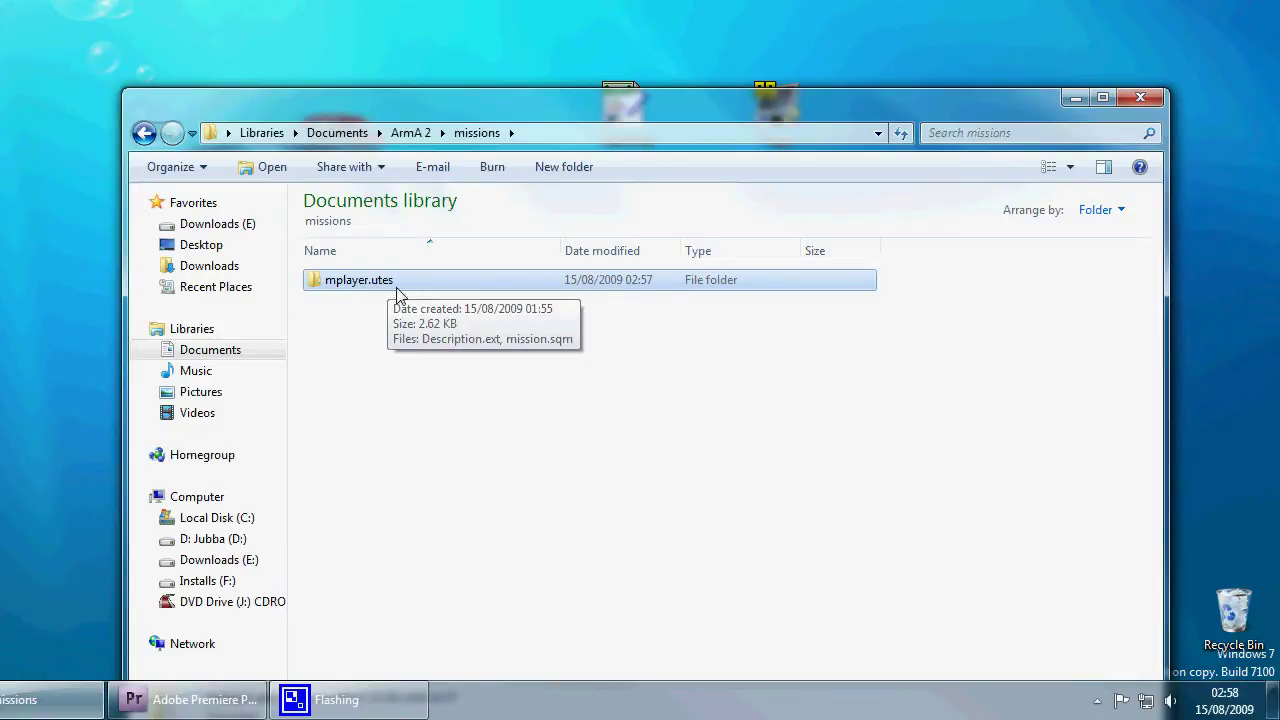
pyautogui.doubleClick(398, 292)
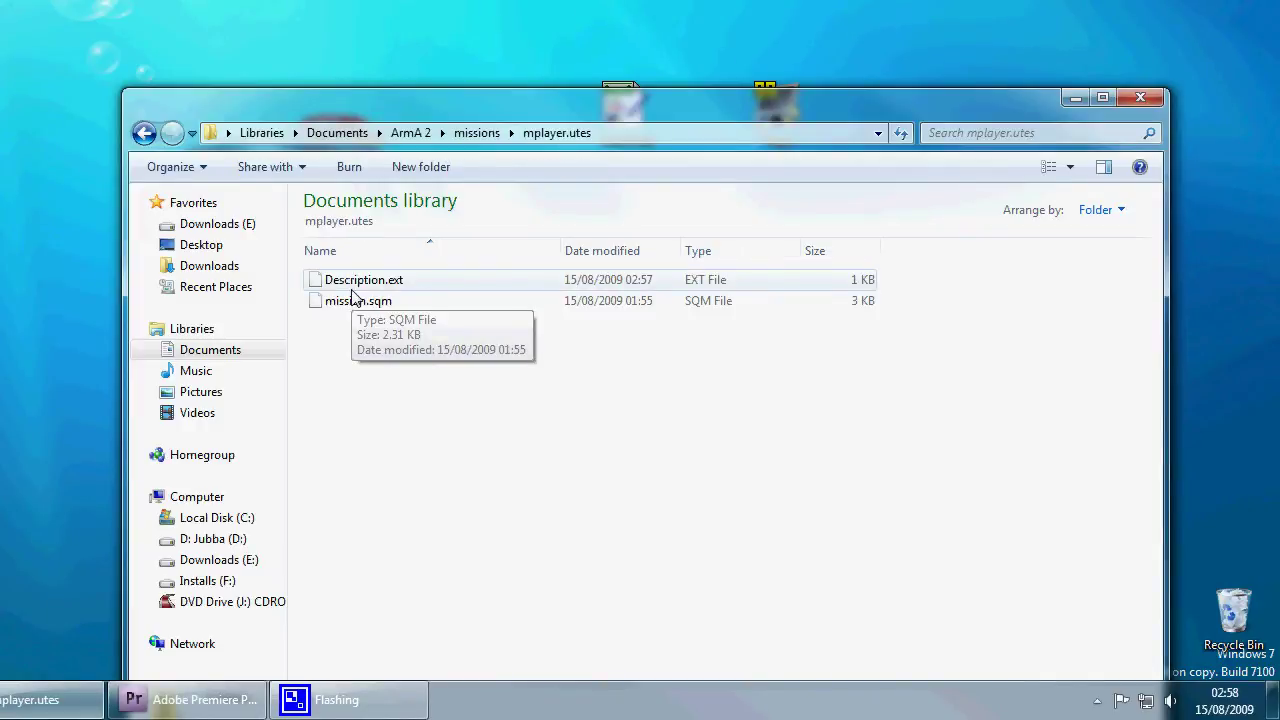
pyautogui.moveTo(416, 290)
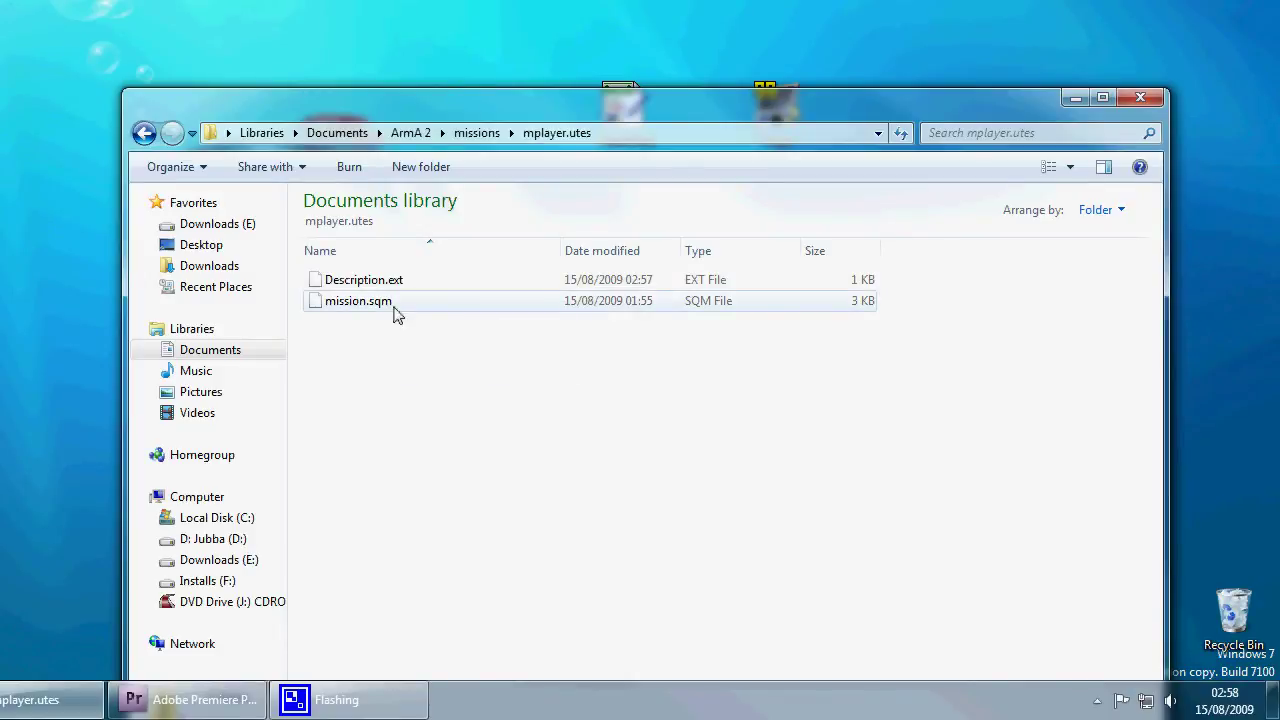
pyautogui.moveTo(386, 312)
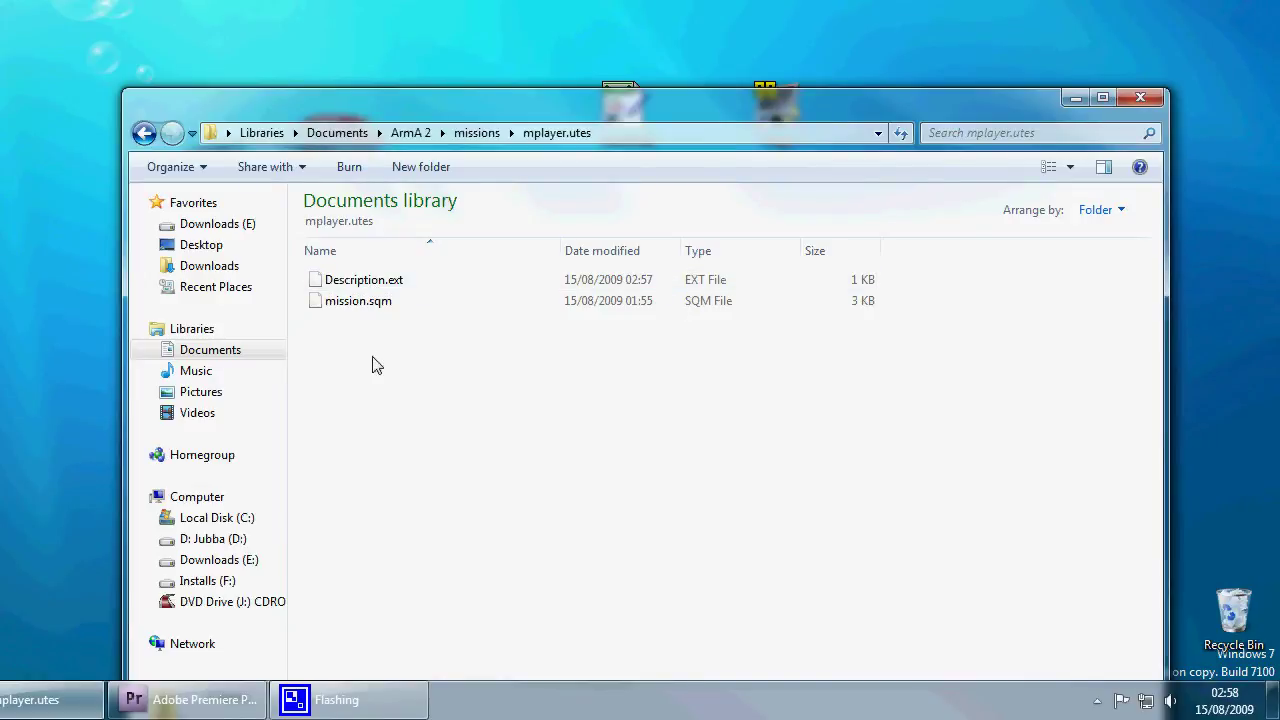
pyautogui.press('BackSpace')
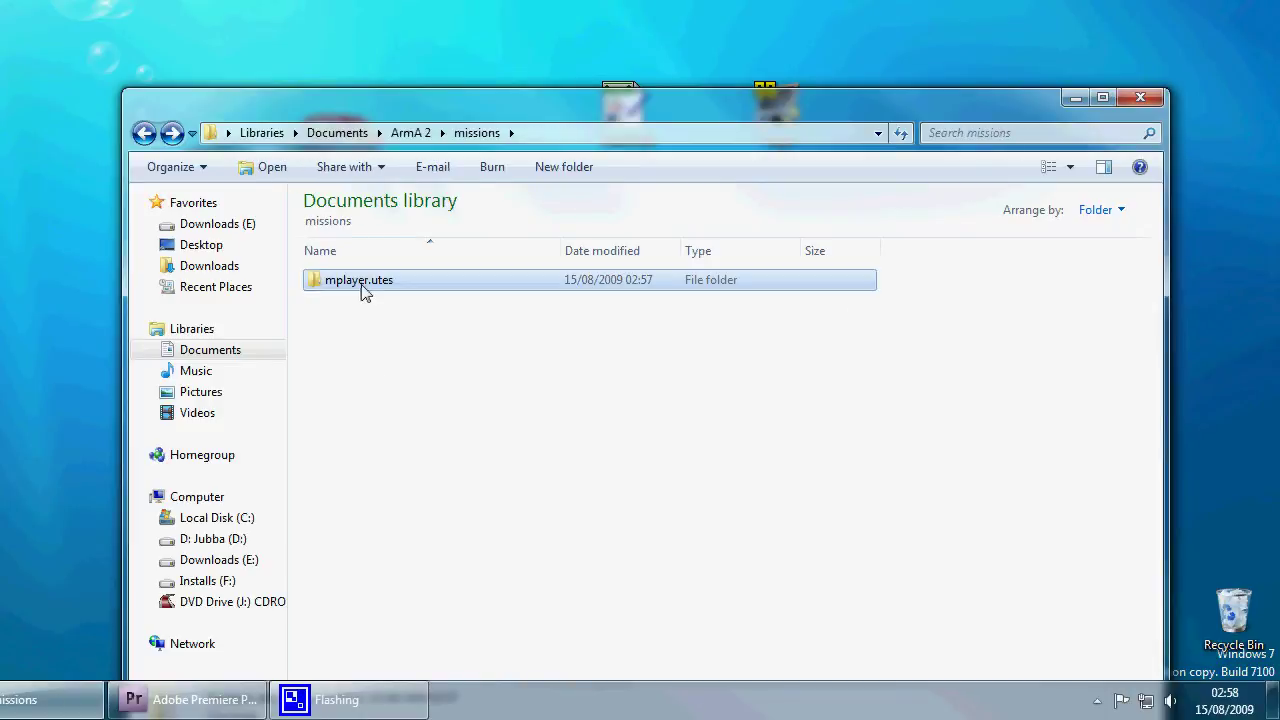
pyautogui.rightClick(363, 291)
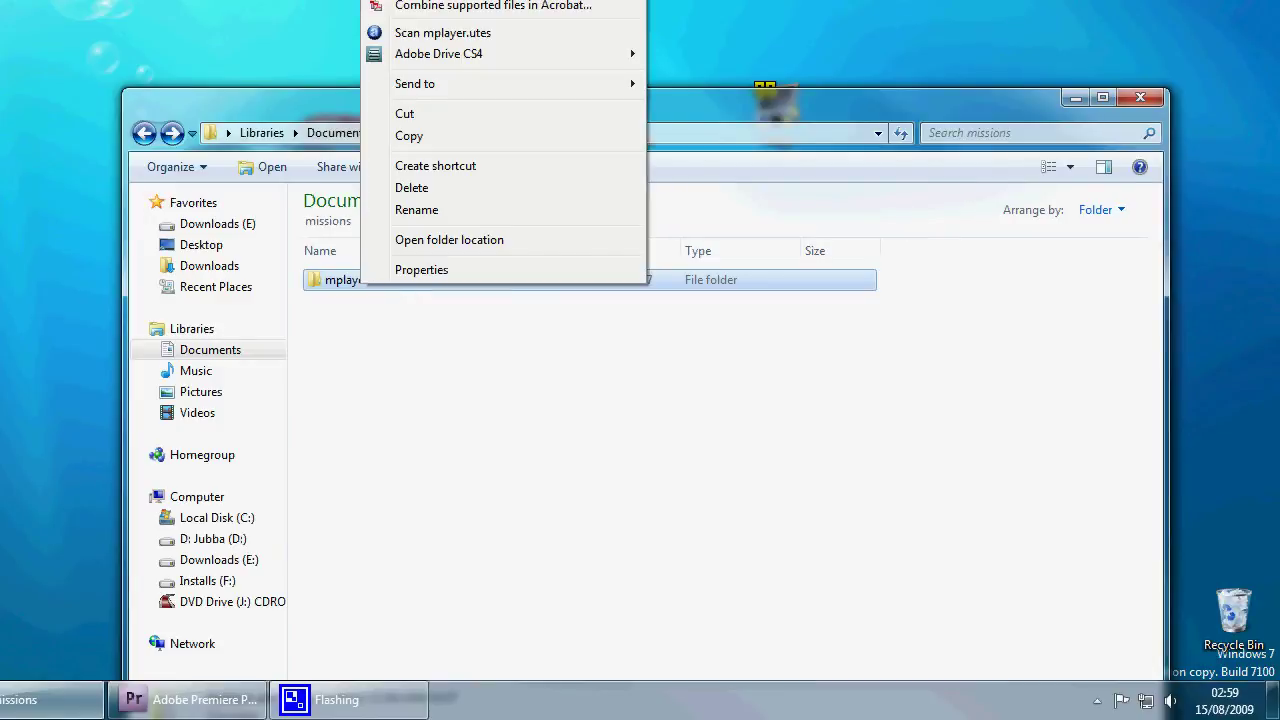
pyautogui.click(449, 240)
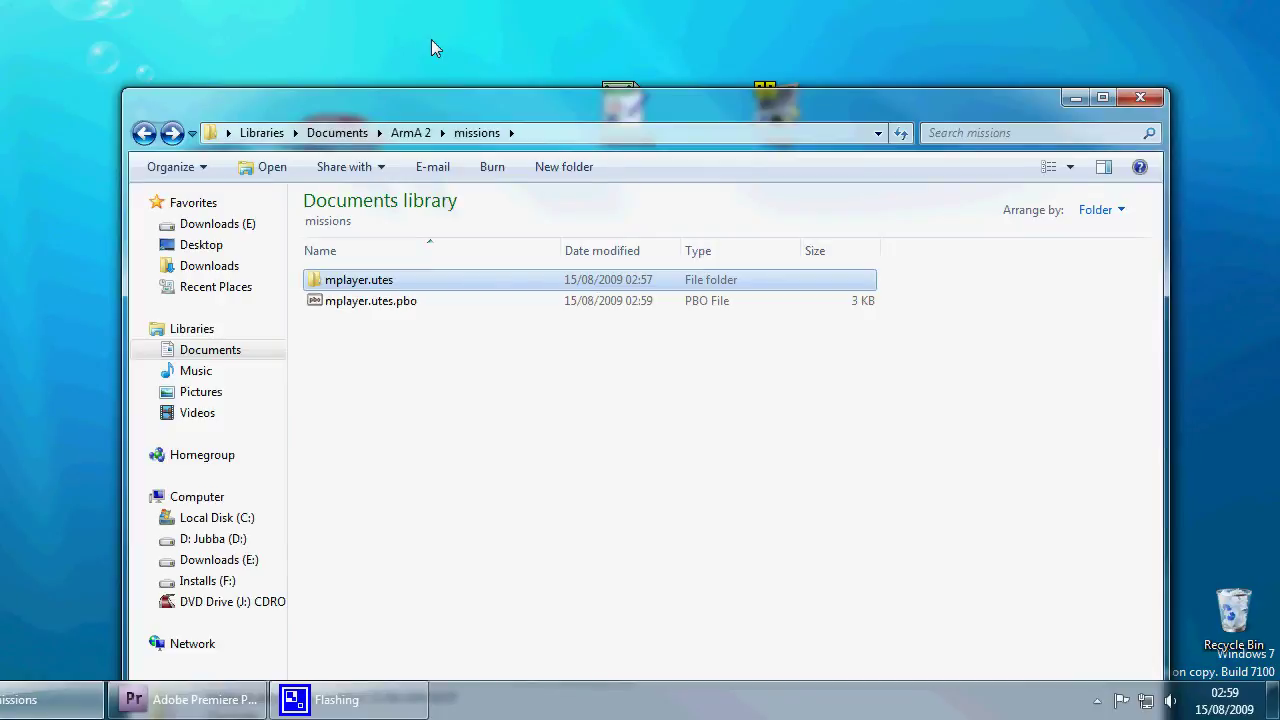
pyautogui.click(393, 305)
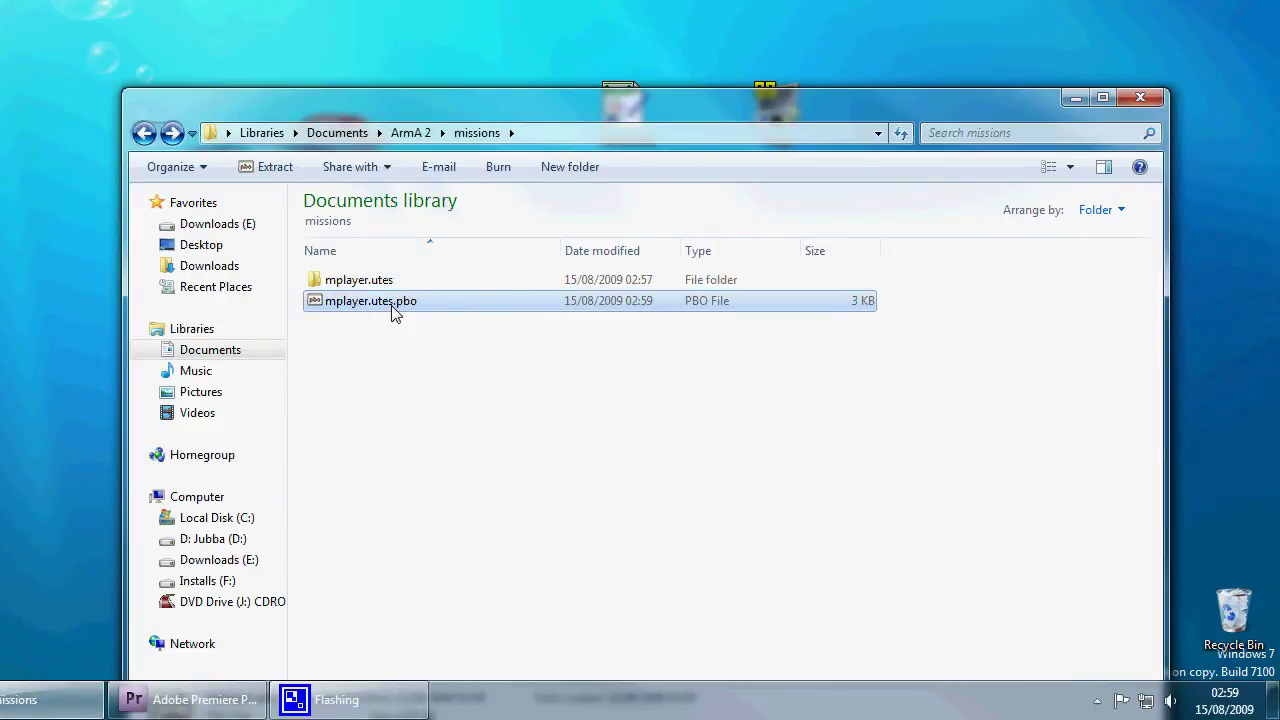
# - Copy mplayer.utes.pbo and browse to C:\Program Files\Bohemia Interactive\ArmA 2\mpmissions
pyautogui.rightClick(393, 313)
pyautogui.click(455, 156)
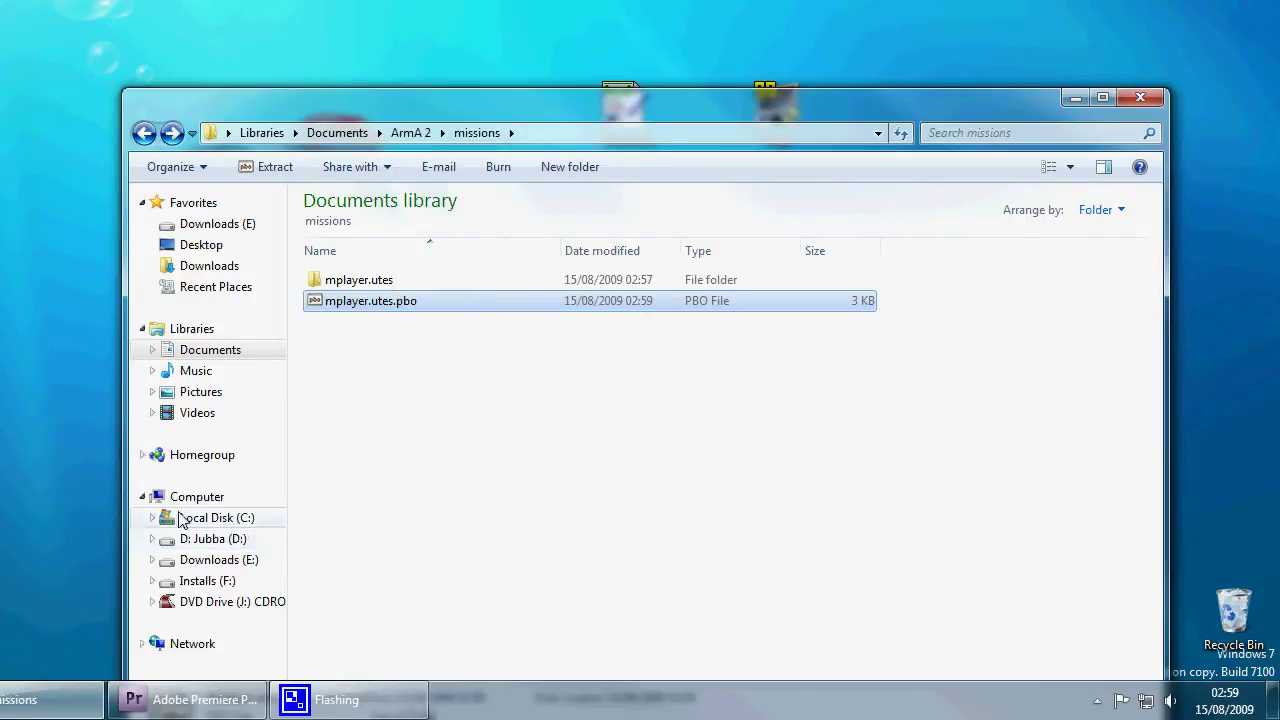
pyautogui.click(213, 520)
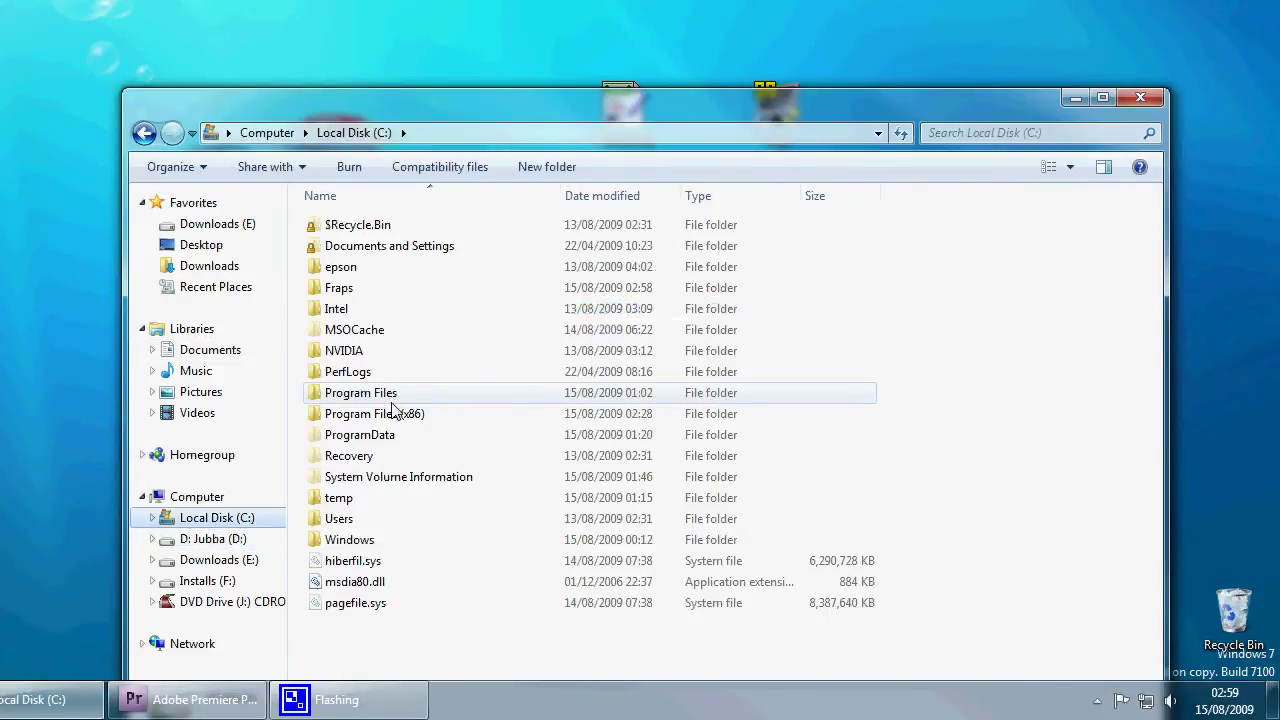
pyautogui.doubleClick(393, 400)
pyautogui.doubleClick(390, 250)
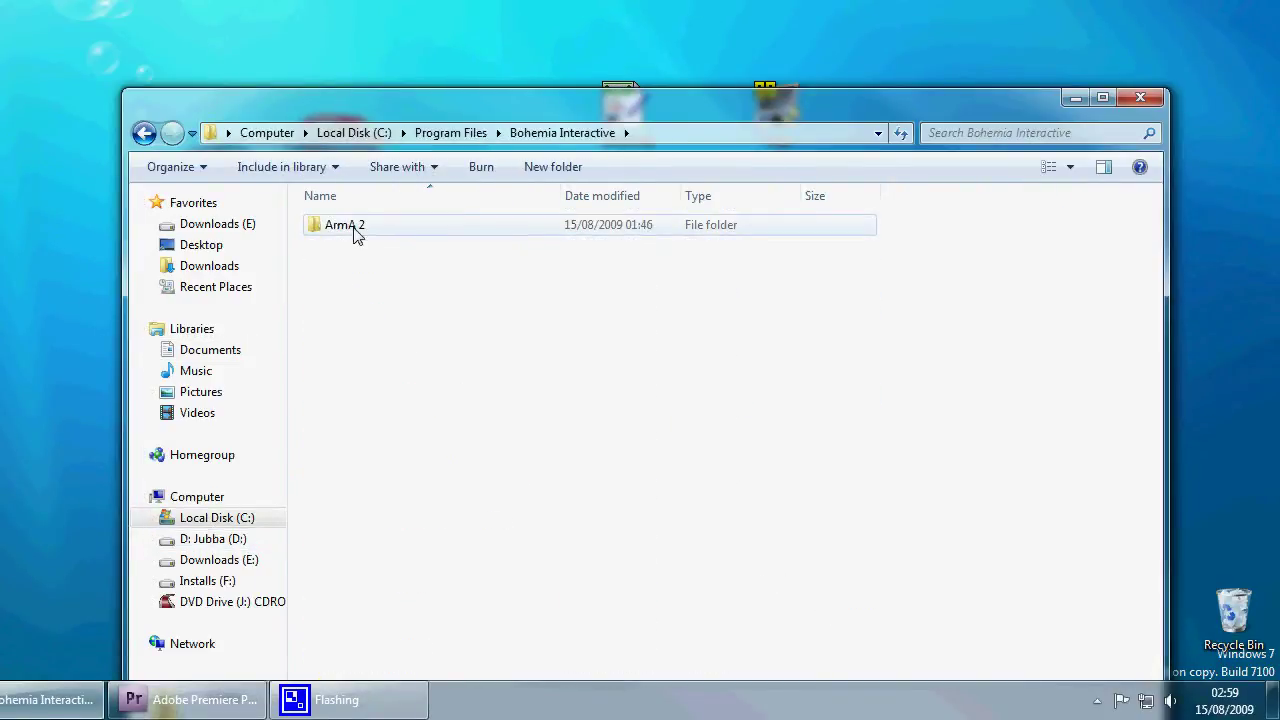
pyautogui.doubleClick(356, 231)
pyautogui.click(388, 314)
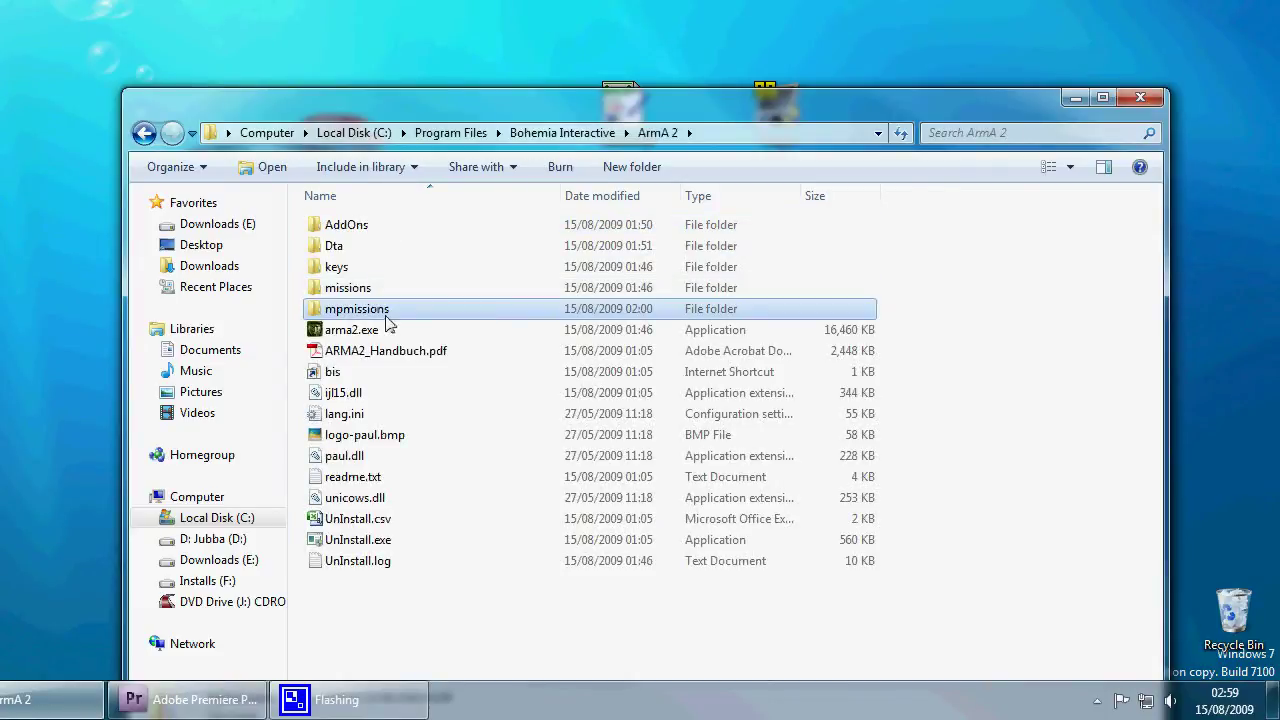
pyautogui.doubleClick(386, 316)
# - Paste the PBO into mpmissions, replacing the older copy and granting permission
pyautogui.rightClick(381, 364)
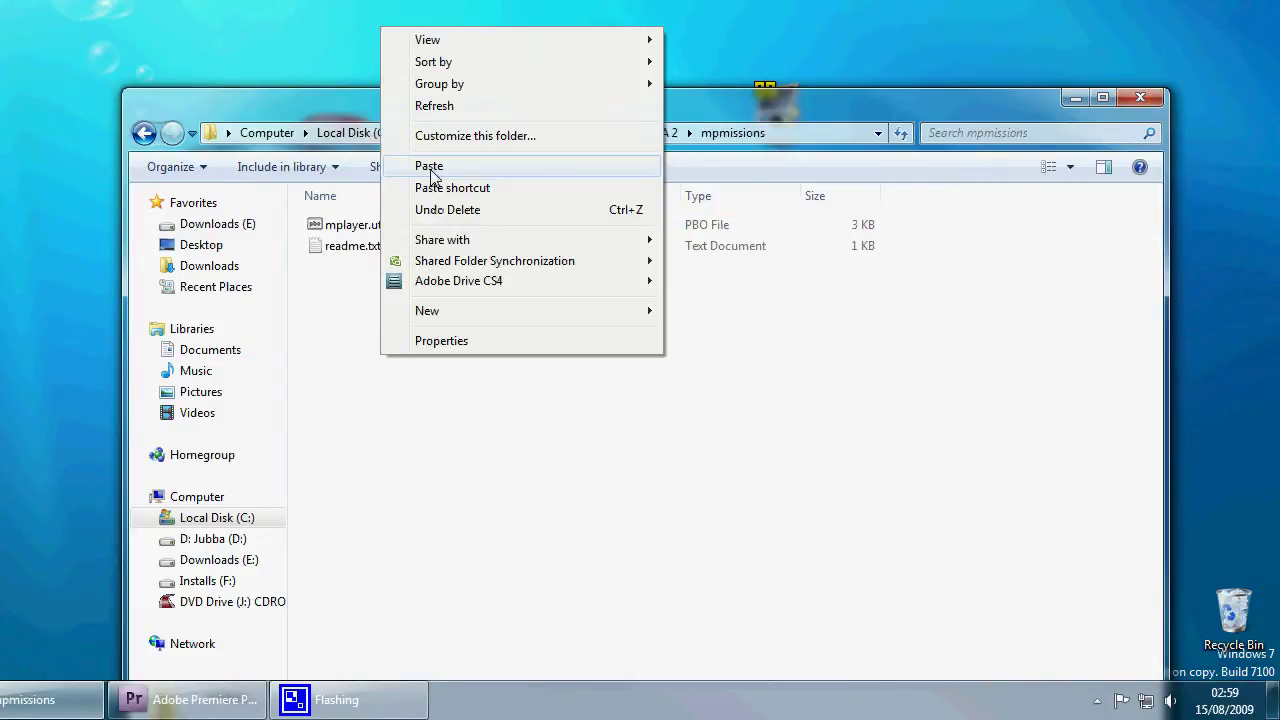
pyautogui.click(432, 168)
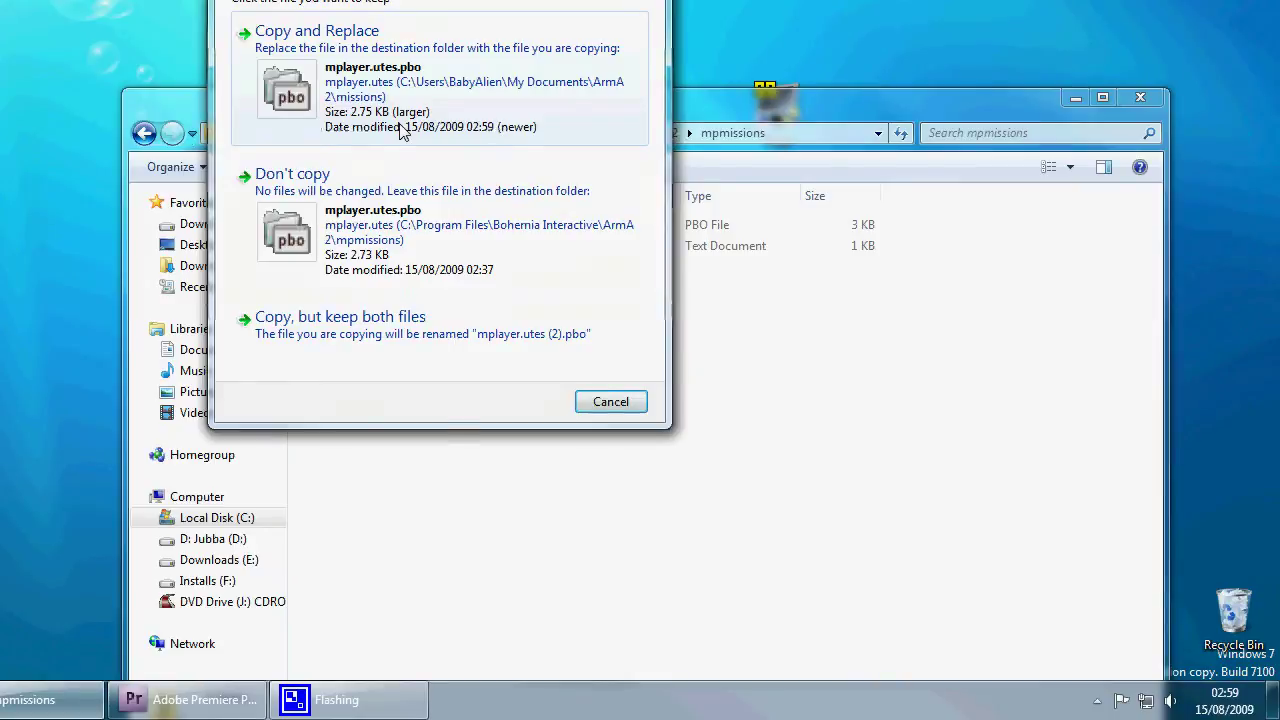
pyautogui.click(400, 127)
pyautogui.click(455, 276)
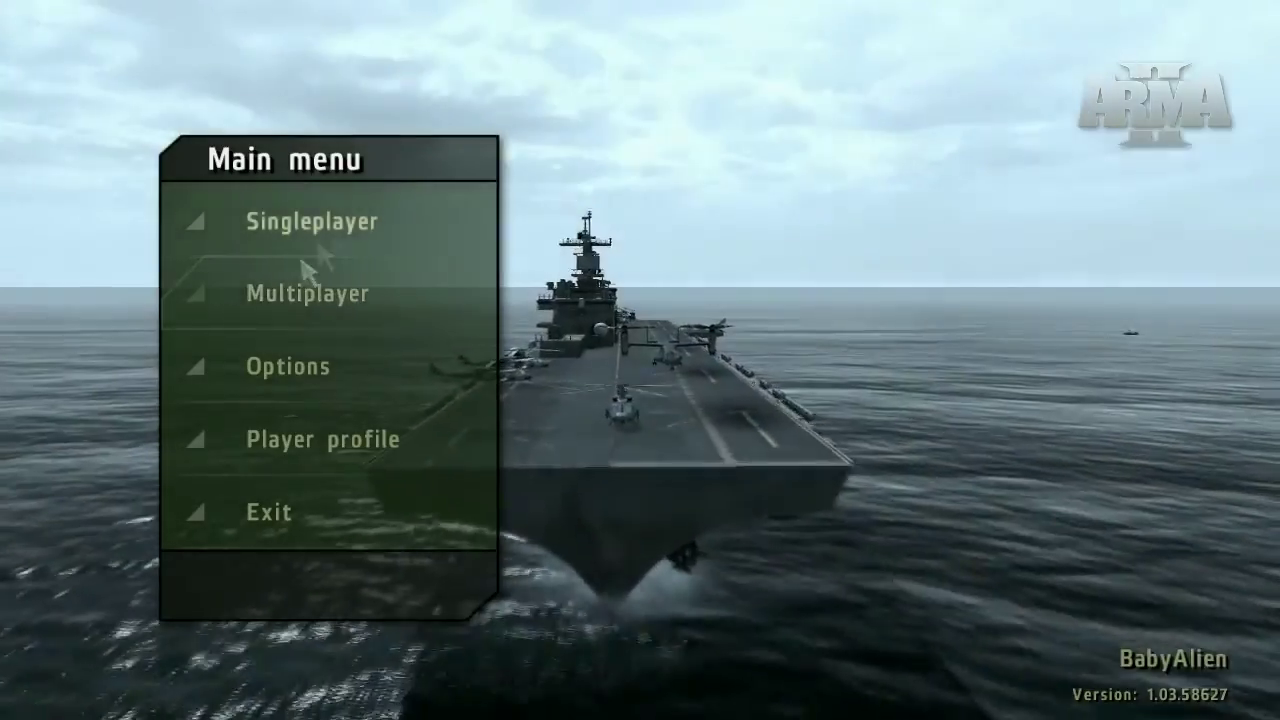
# - Host a new multiplayer game protected by a password
pyautogui.click(305, 296)
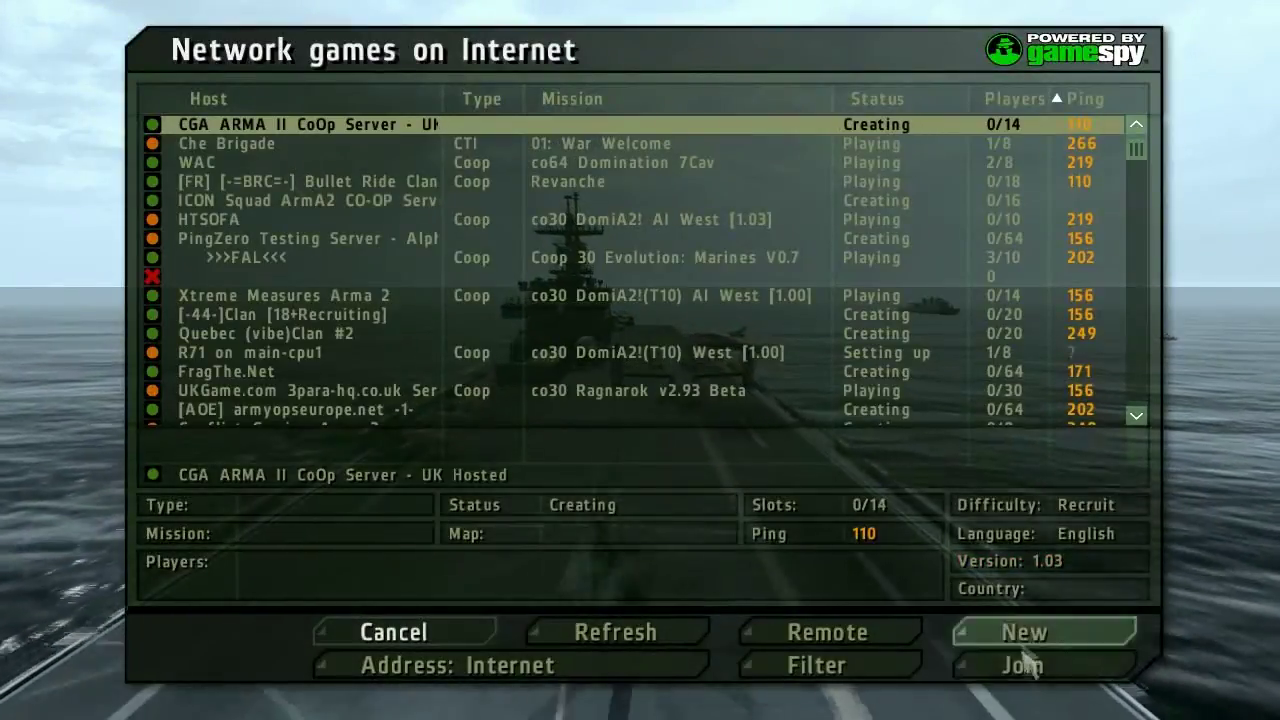
pyautogui.click(1023, 631)
pyautogui.click(515, 320)
pyautogui.write('msntr')
pyautogui.click(652, 587)
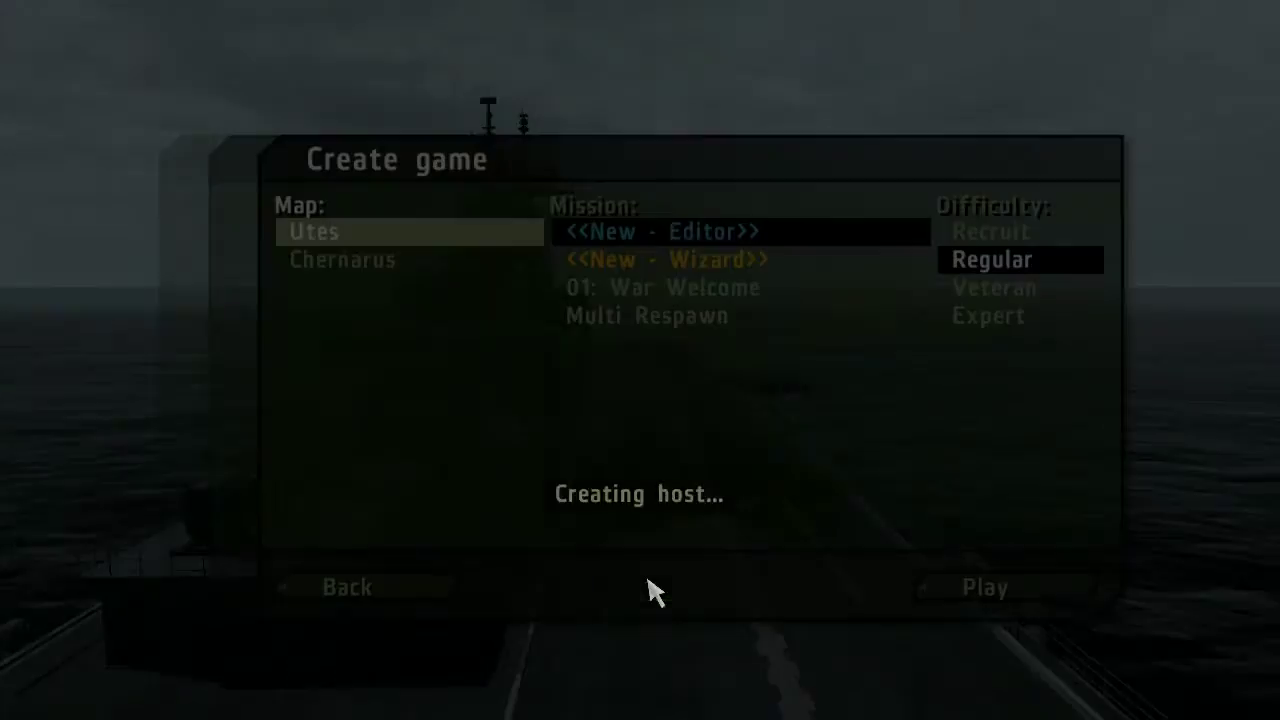
# - Launch the Multi Respawn mission on Utes in the officer slot and start playing
pyautogui.click(638, 318)
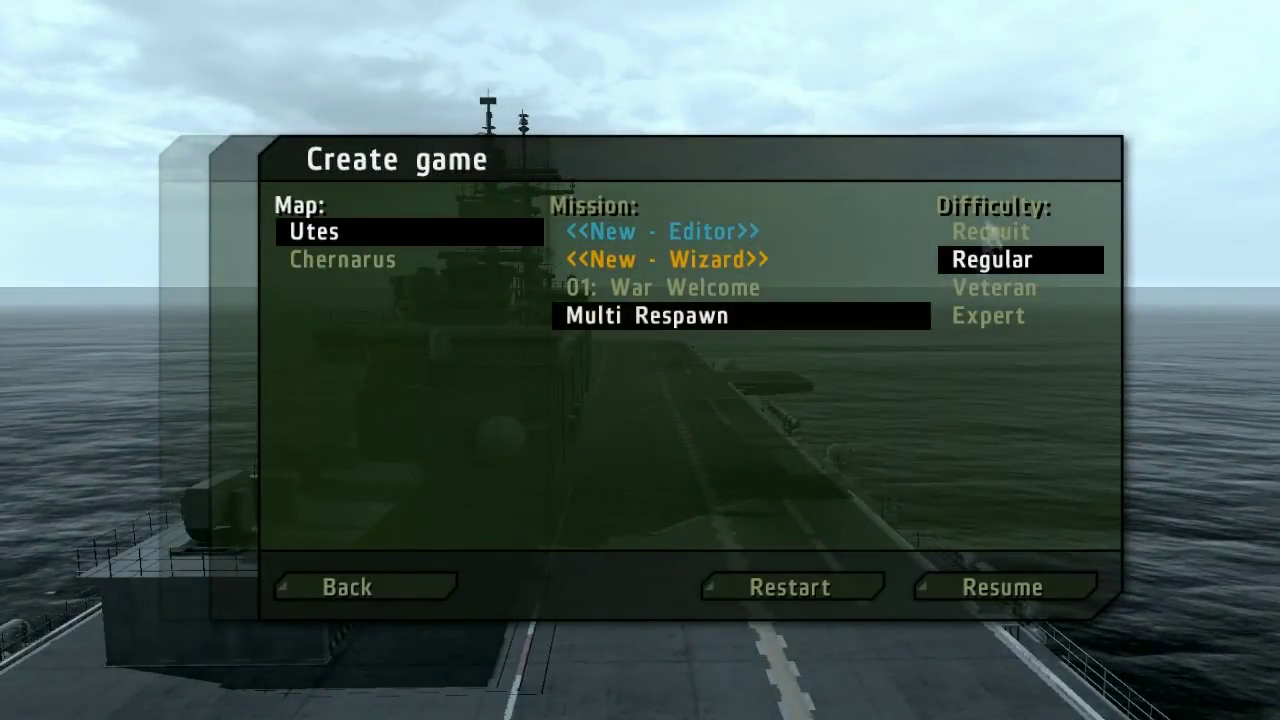
pyautogui.doubleClick(651, 318)
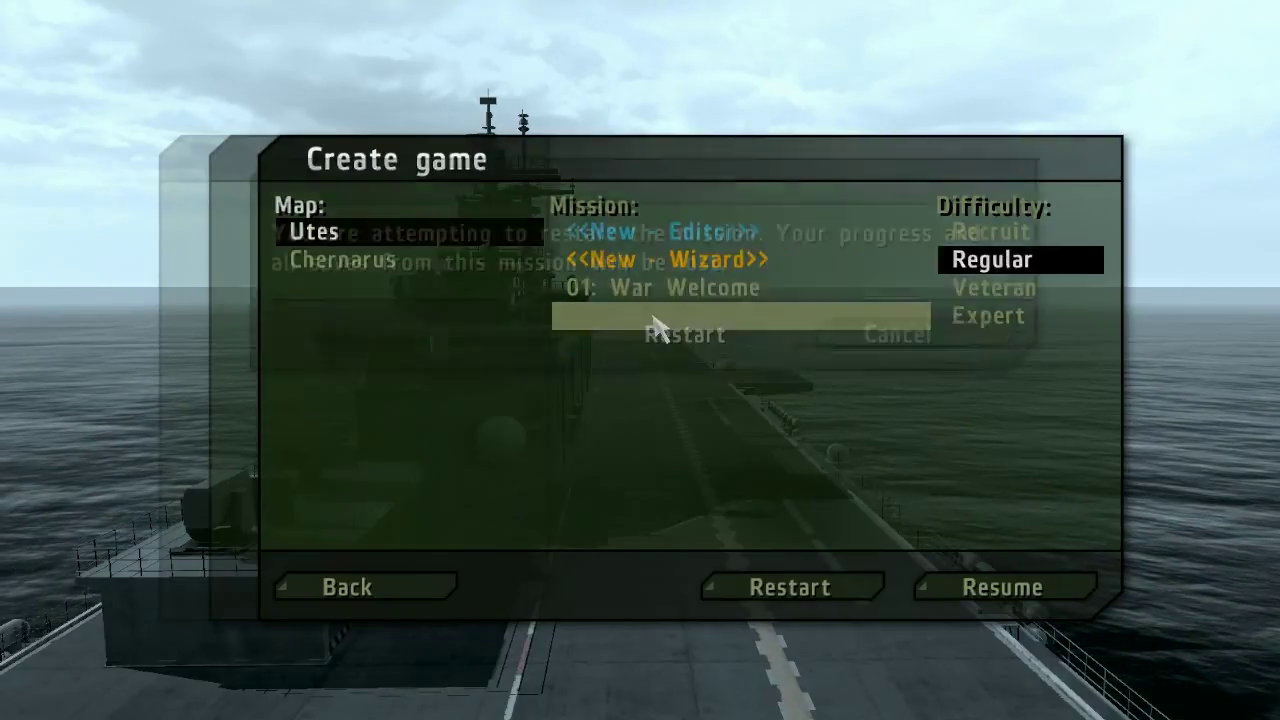
pyautogui.click(714, 325)
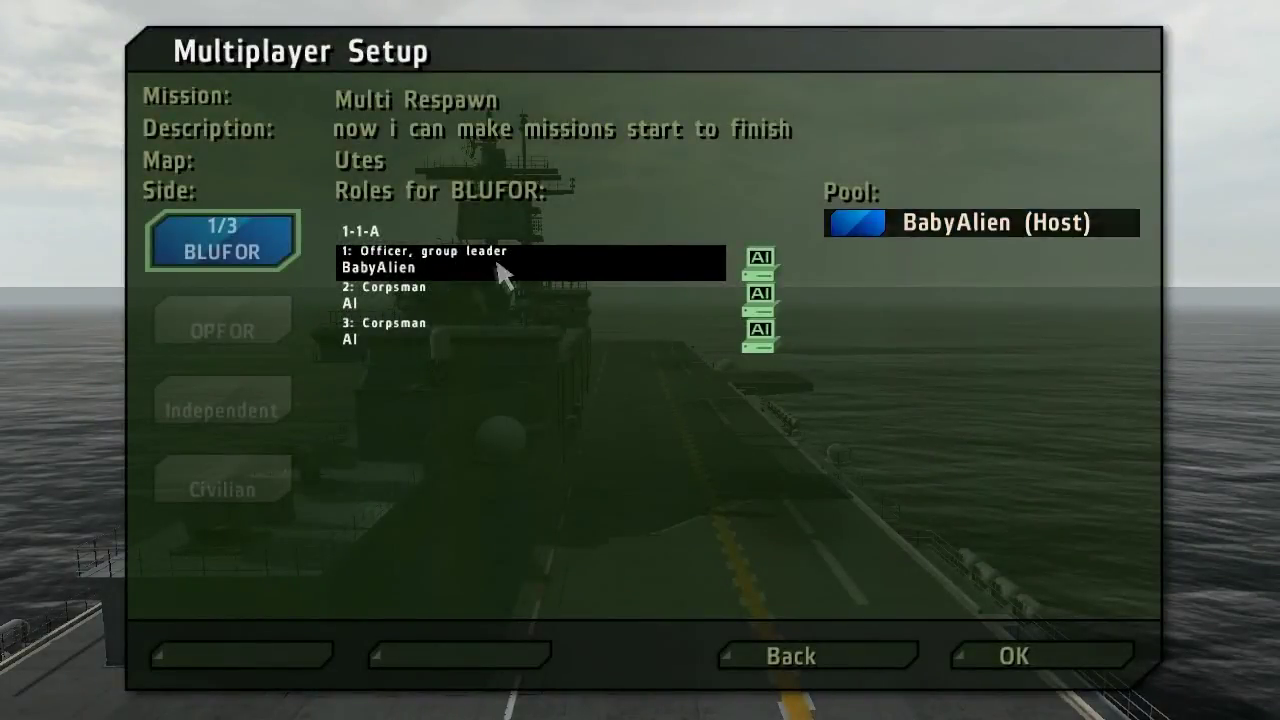
pyautogui.click(440, 332)
pyautogui.click(447, 270)
pyautogui.click(992, 652)
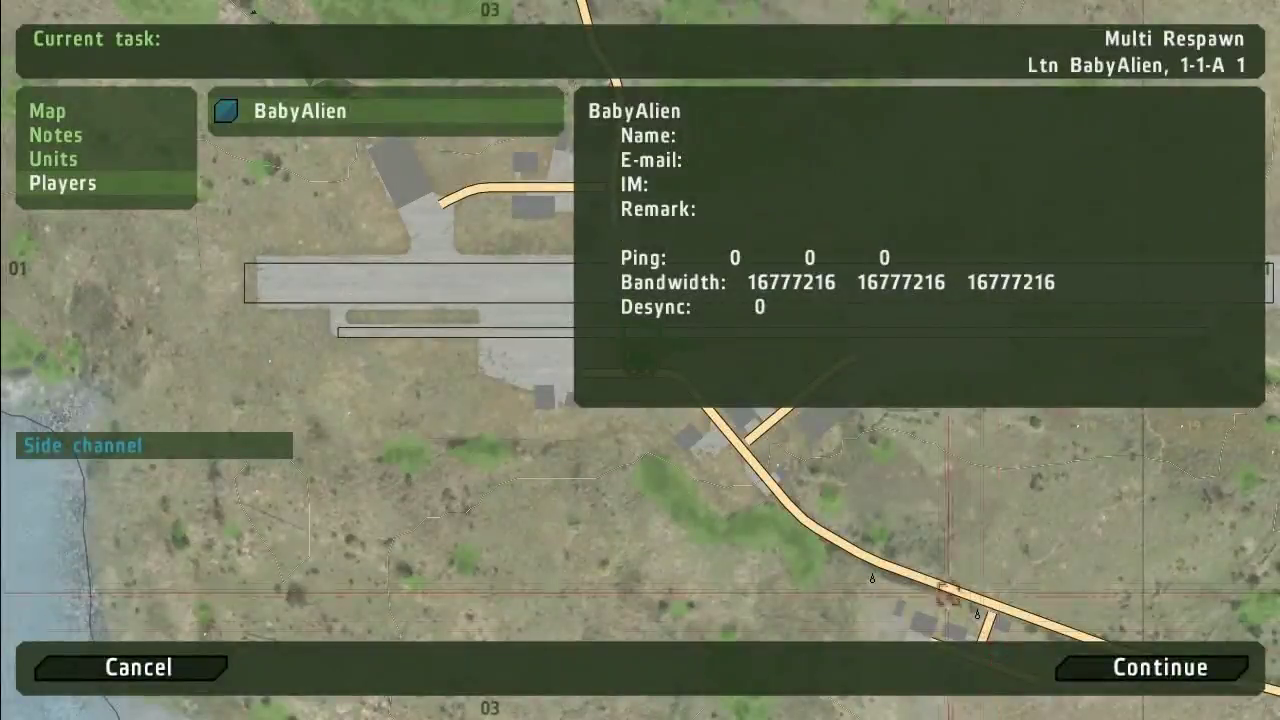
pyautogui.click(1106, 674)
# - Walk the soldier across the field, then choose Respawn from the pause menu
pyautogui.press('w')
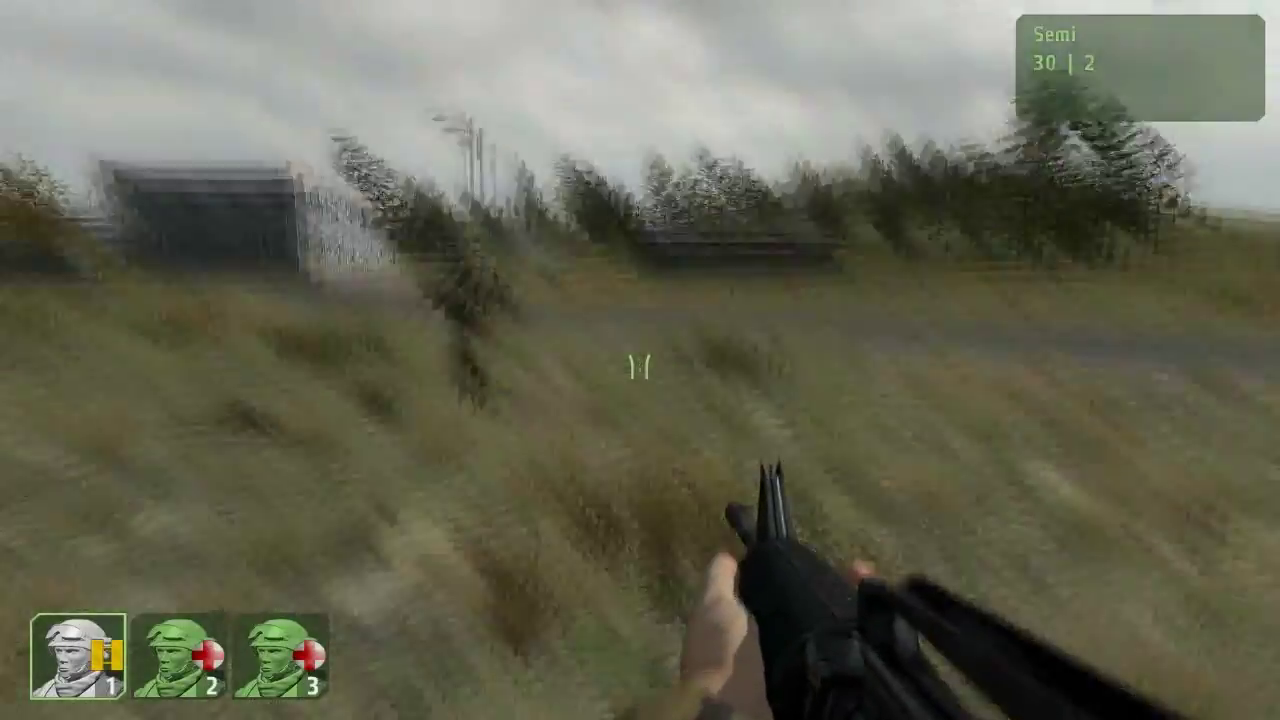
pyautogui.rightClick(640, 360)
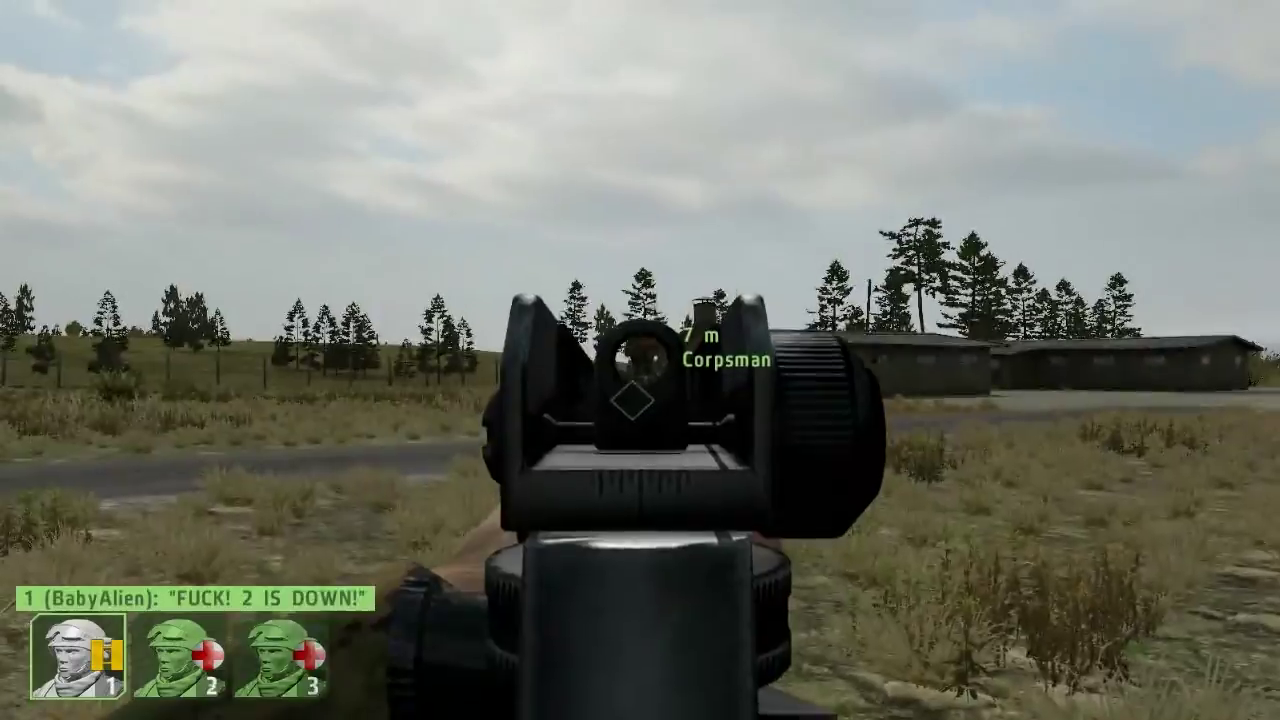
pyautogui.rightClick(640, 360)
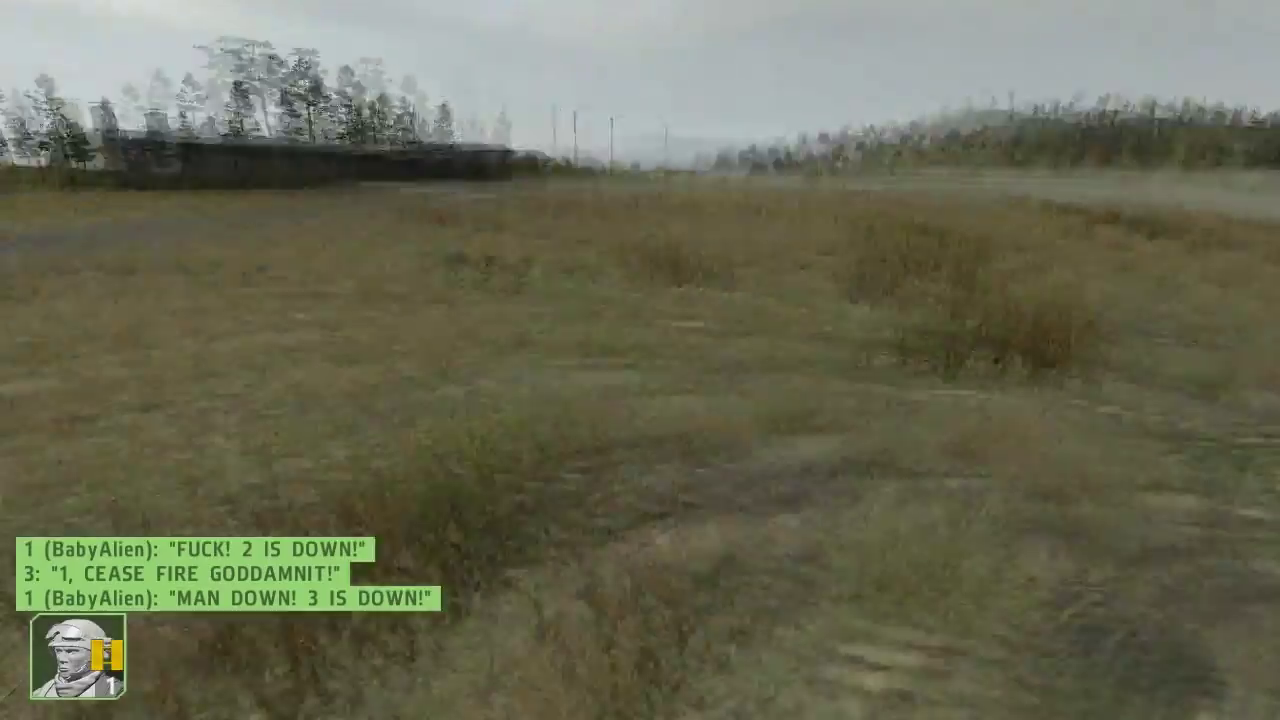
pyautogui.press('Escape')
pyautogui.click(300, 369)
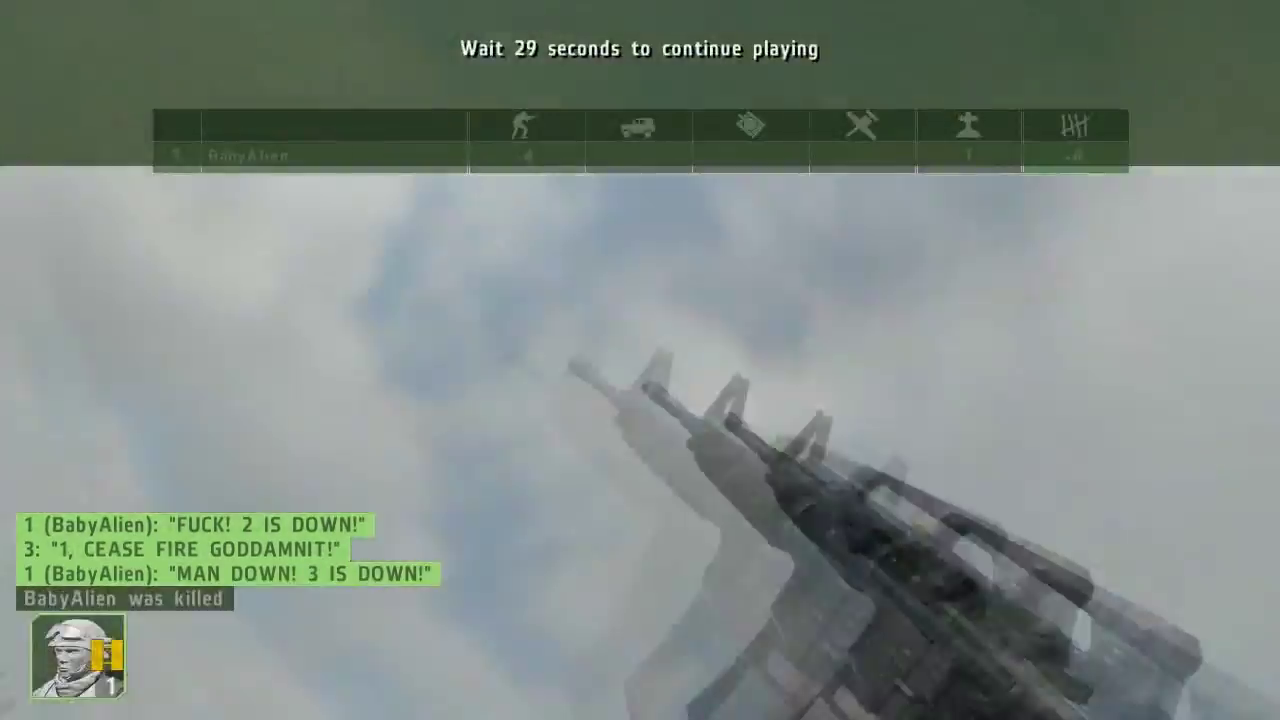